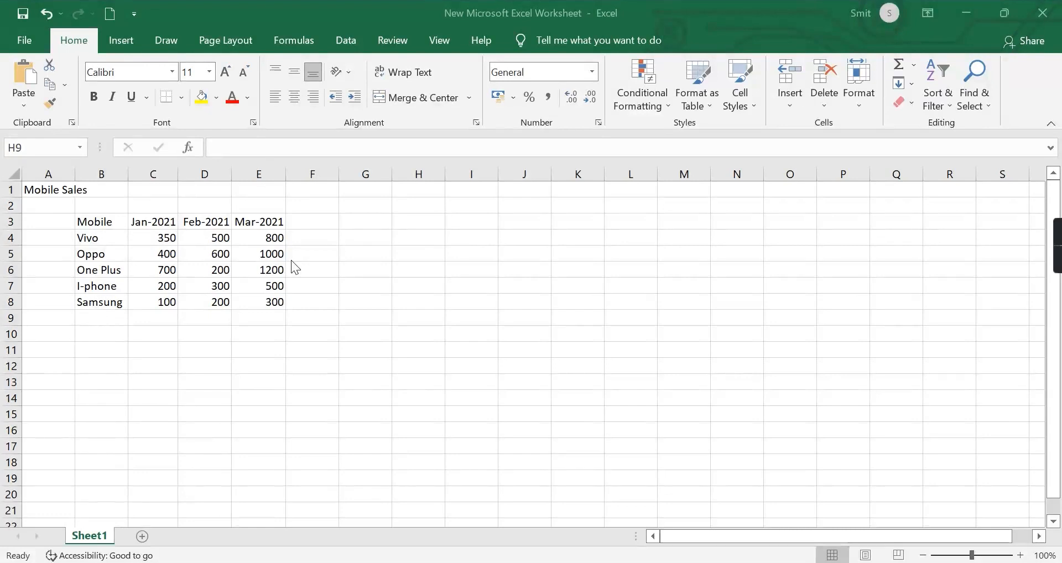
- Label the row below Samsung in cell B9 as Total
{"action": "left_click", "coordinate": [89, 318]}
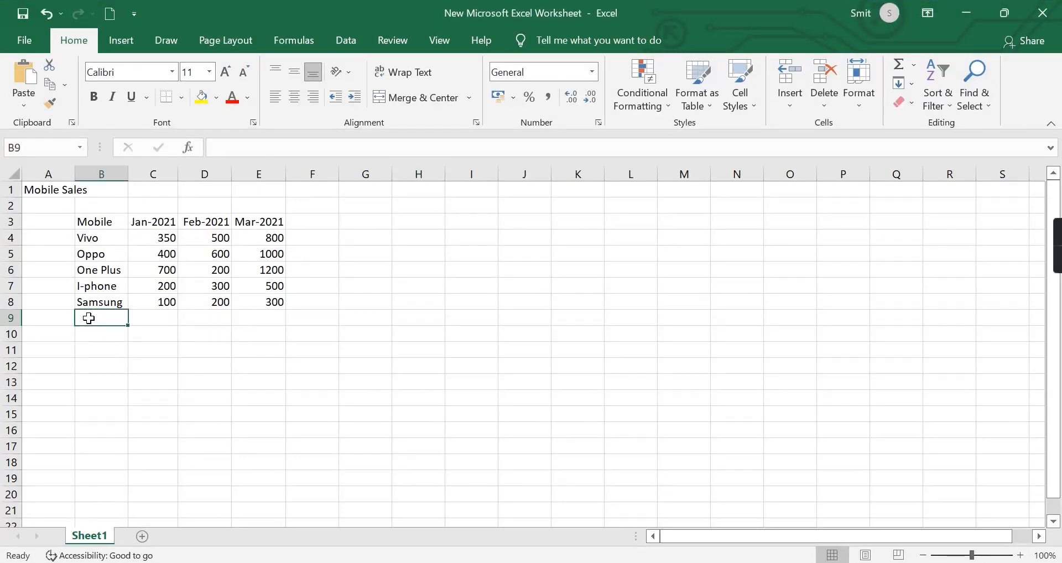
{"action": "type", "text": "T"}
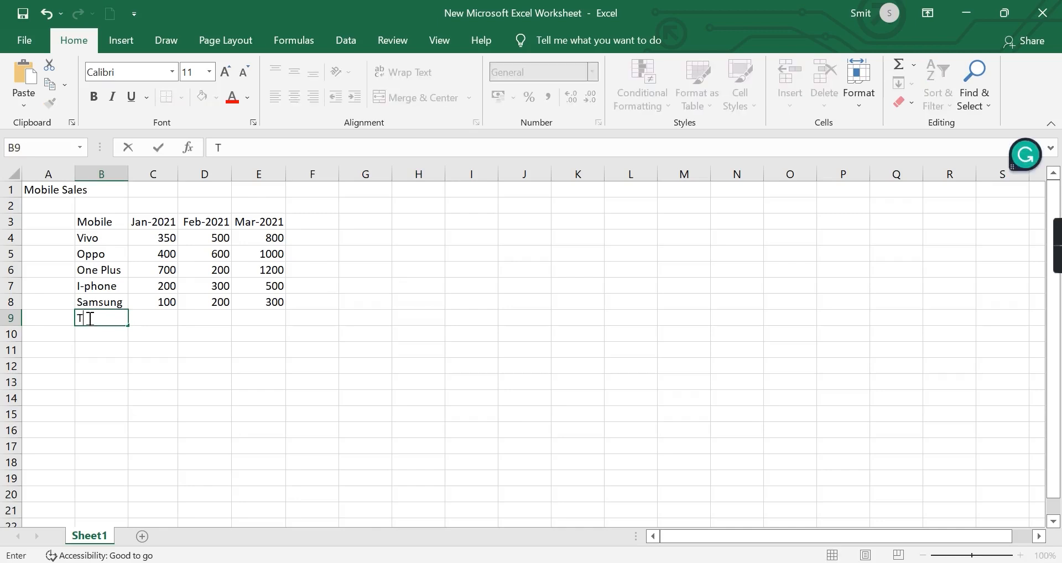
{"action": "type", "text": "otal"}
{"action": "left_click", "coordinate": [220, 336]}
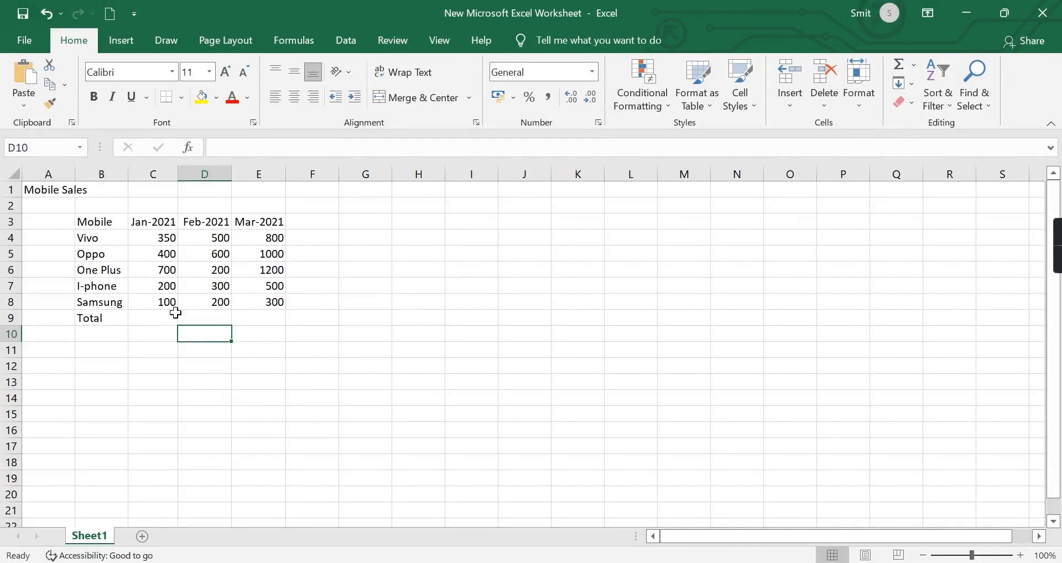
{"action": "left_click", "coordinate": [295, 409]}
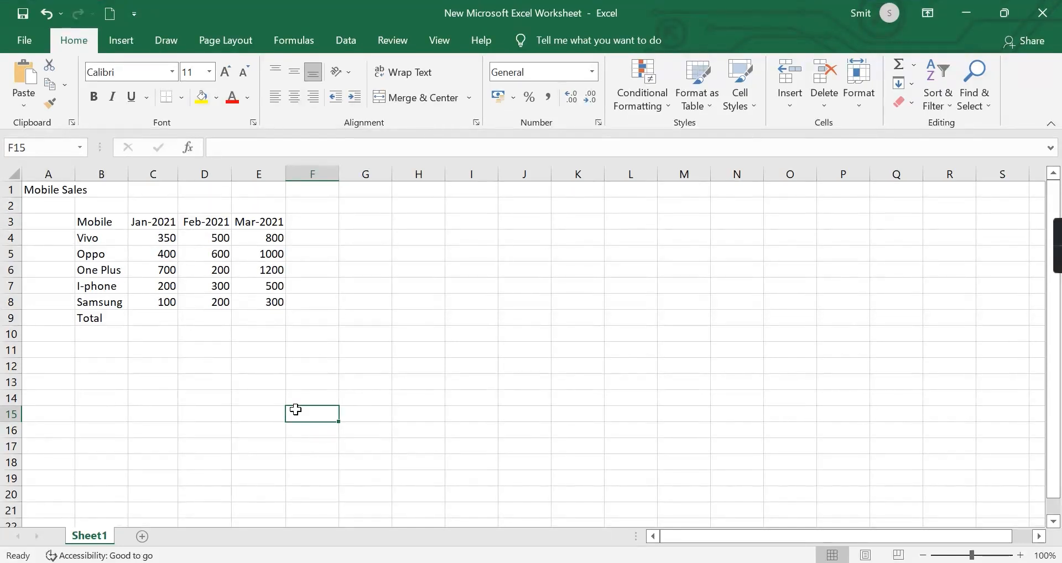
{"action": "left_click", "coordinate": [432, 387]}
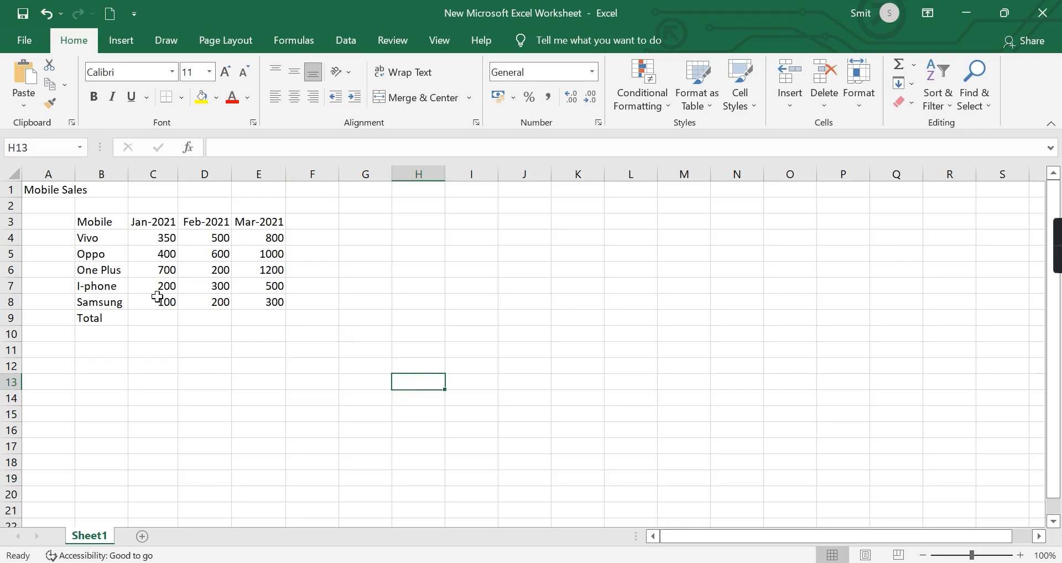
- Total the Jan-2021 sales in cell C9 with the typed-number formula =350+400+700+200+100
{"action": "left_click", "coordinate": [138, 314]}
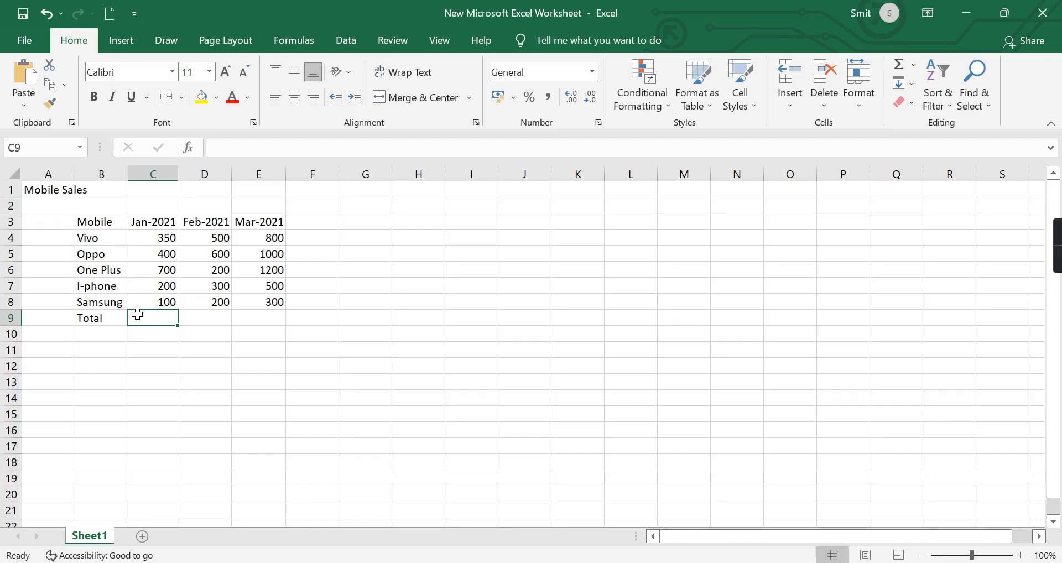
{"action": "type", "text": "="}
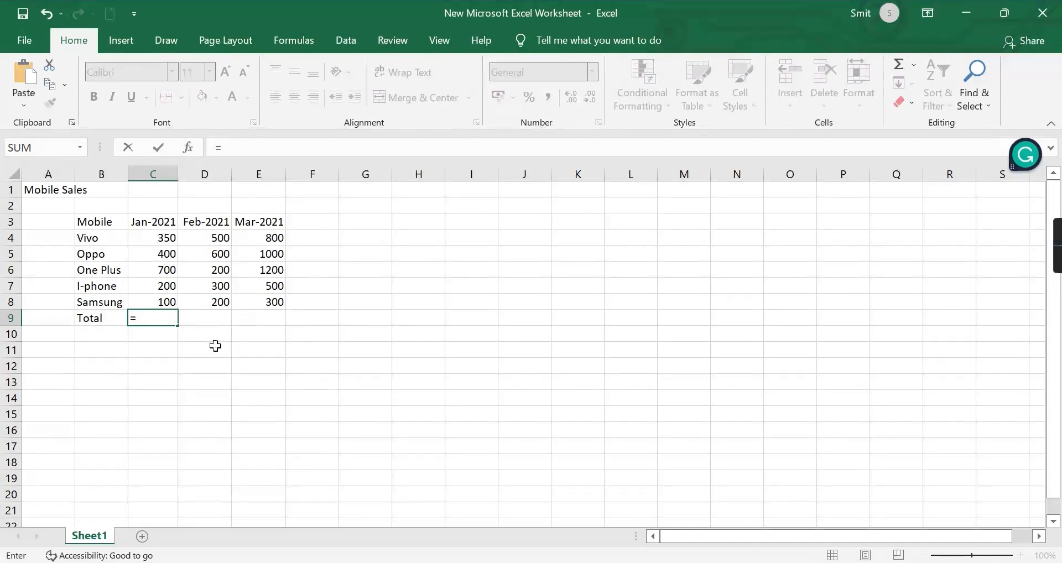
{"action": "type", "text": "350+400"}
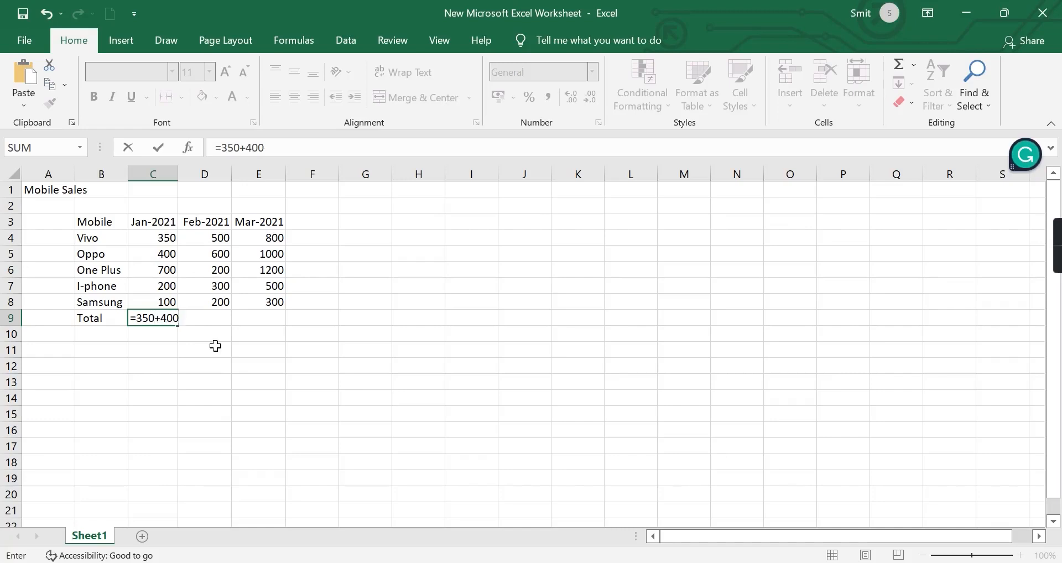
{"action": "type", "text": "+700+20"}
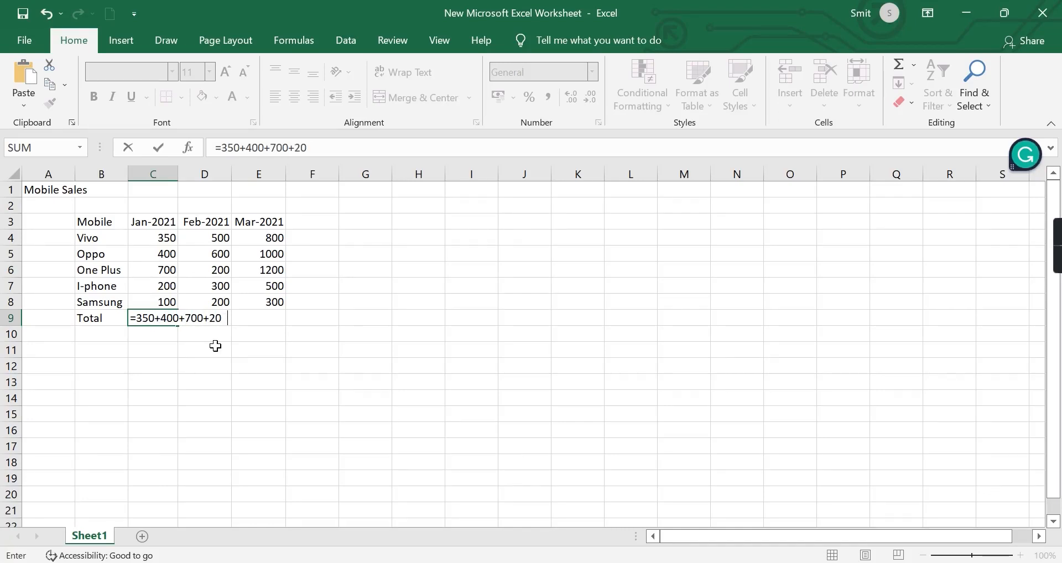
{"action": "type", "text": "0+100"}
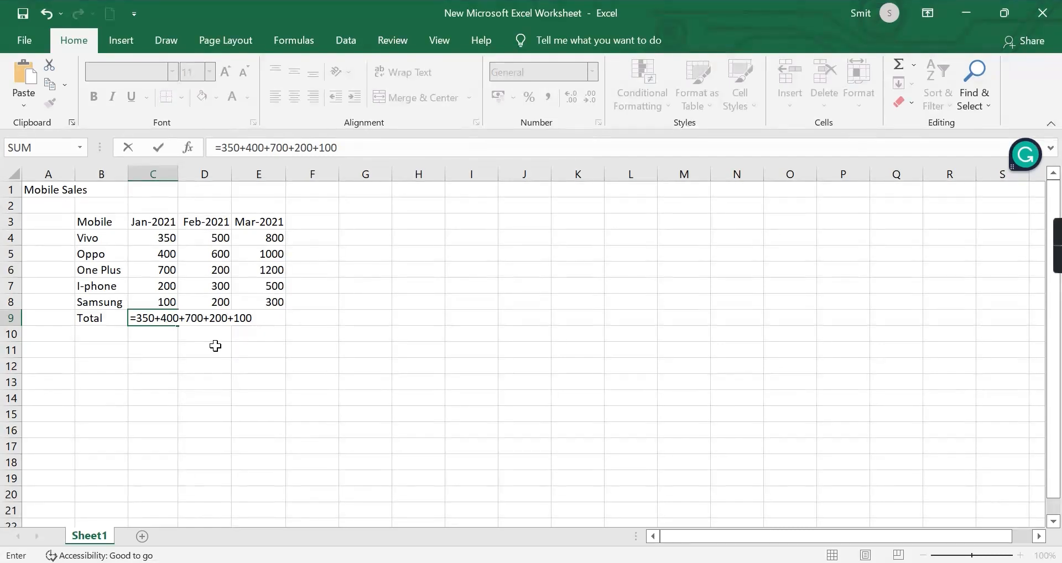
{"action": "key", "text": "Return"}
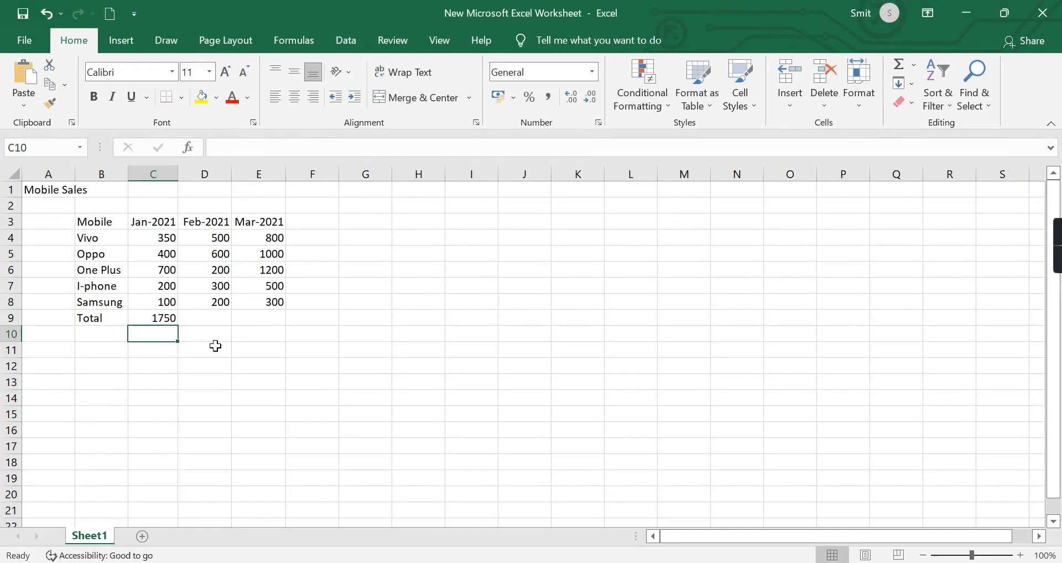
{"action": "left_click", "coordinate": [152, 316]}
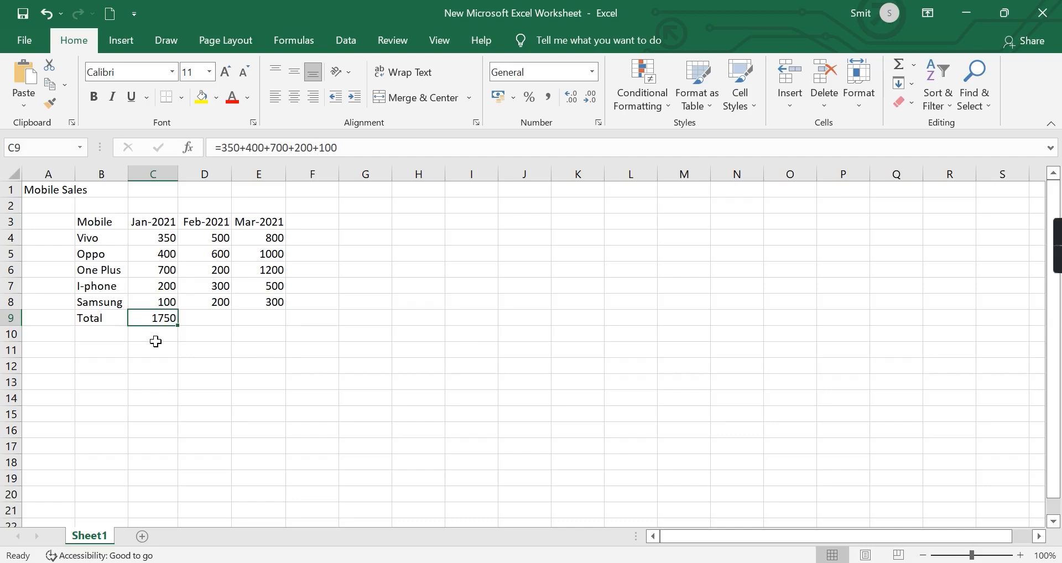
{"action": "left_click", "coordinate": [218, 319]}
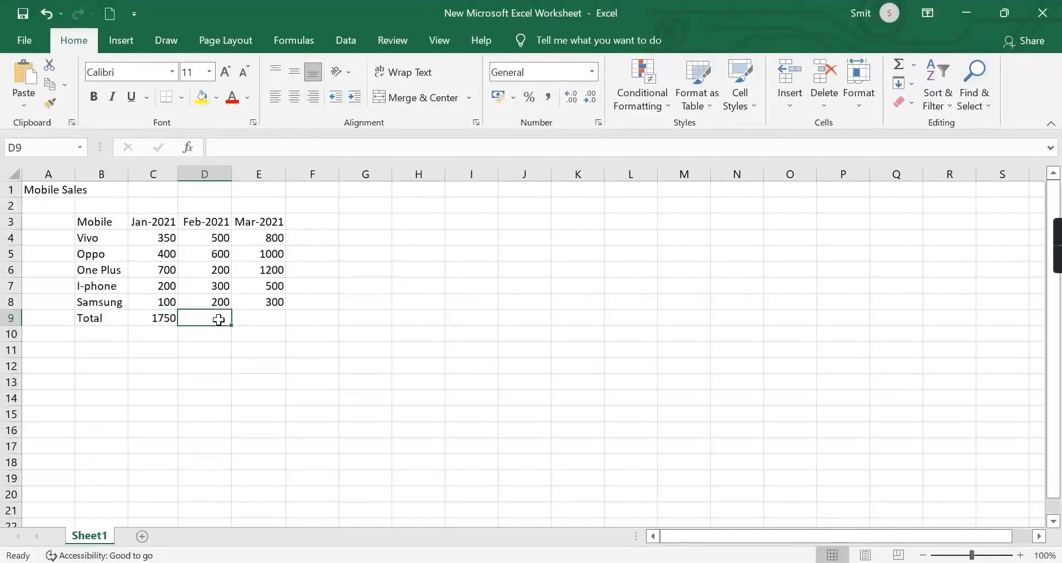
{"action": "type", "text": "="}
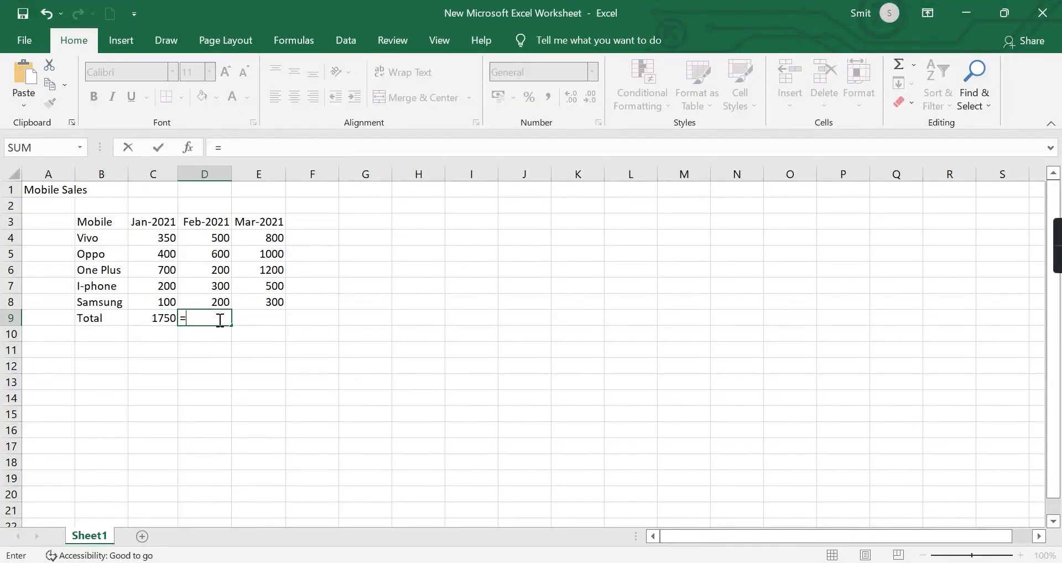
{"action": "left_click", "coordinate": [211, 241]}
{"action": "key", "text": "BackSpace"}
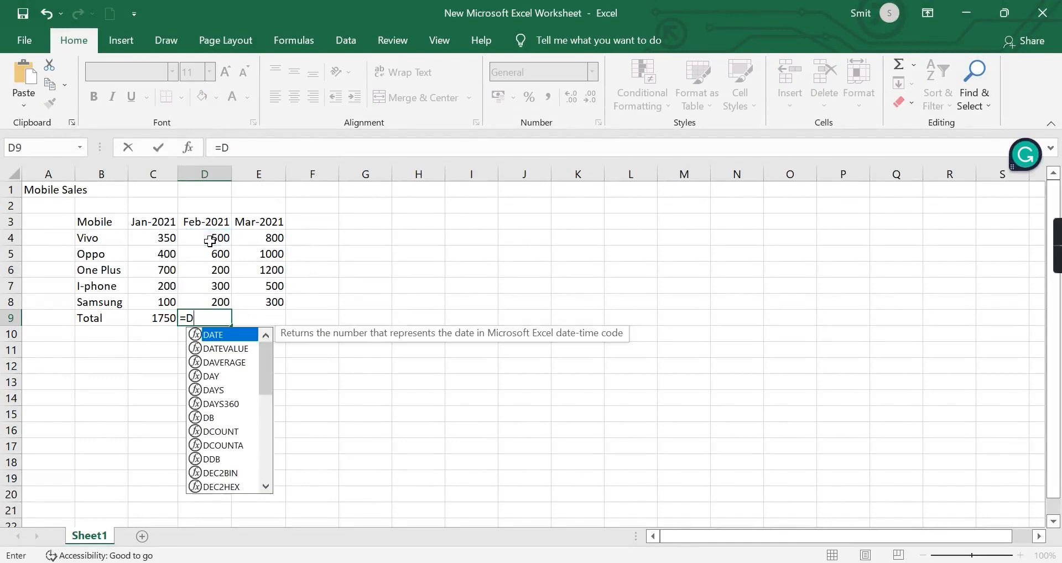
{"action": "left_click", "coordinate": [403, 319]}
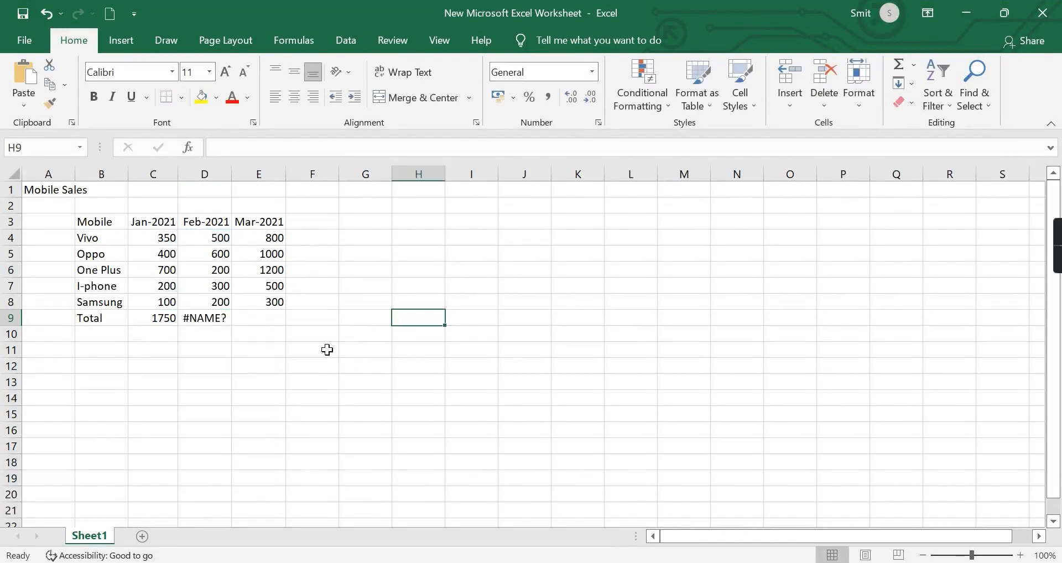
- Total the Feb-2021 sales in cell D9 with the typed-number formula =500+600+200+300+200
{"action": "left_click", "coordinate": [205, 320]}
{"action": "type", "text": "="}
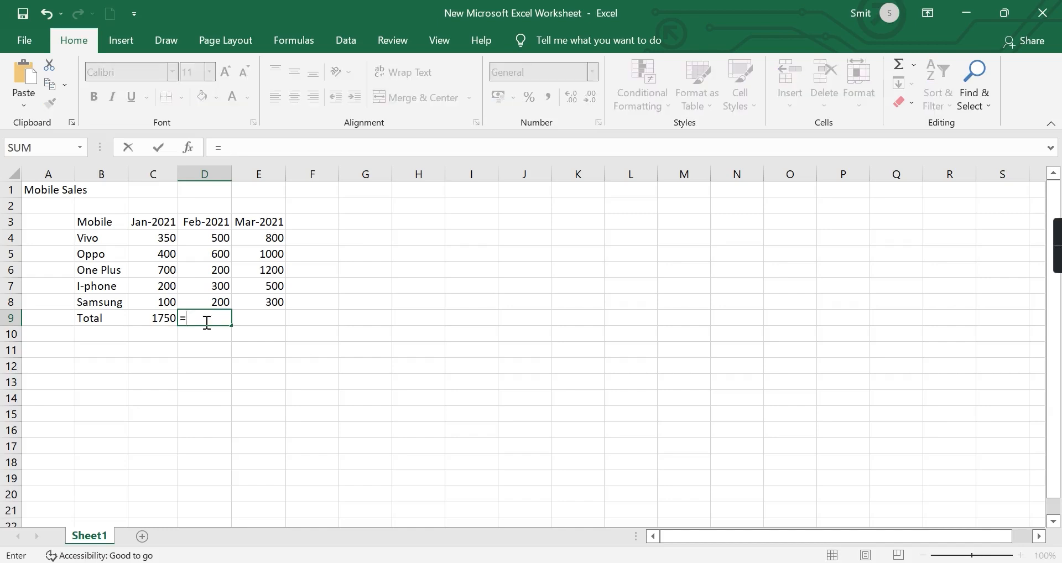
{"action": "type", "text": "5"}
{"action": "type", "text": "00"}
{"action": "type", "text": "+"}
{"action": "type", "text": "600"}
{"action": "type", "text": "+24"}
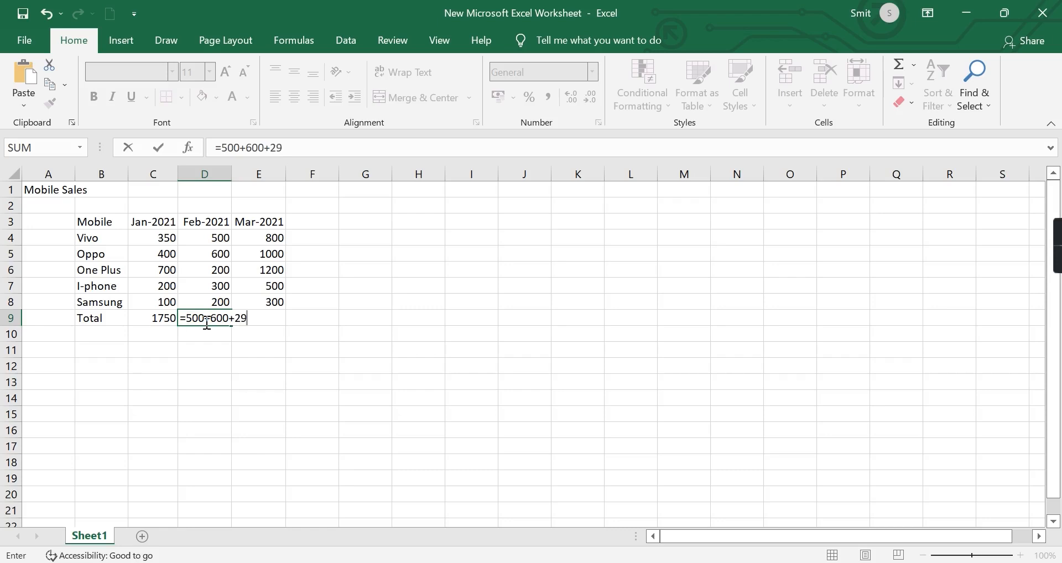
{"action": "key", "text": "BackSpace"}
{"action": "type", "text": "00+300+200"}
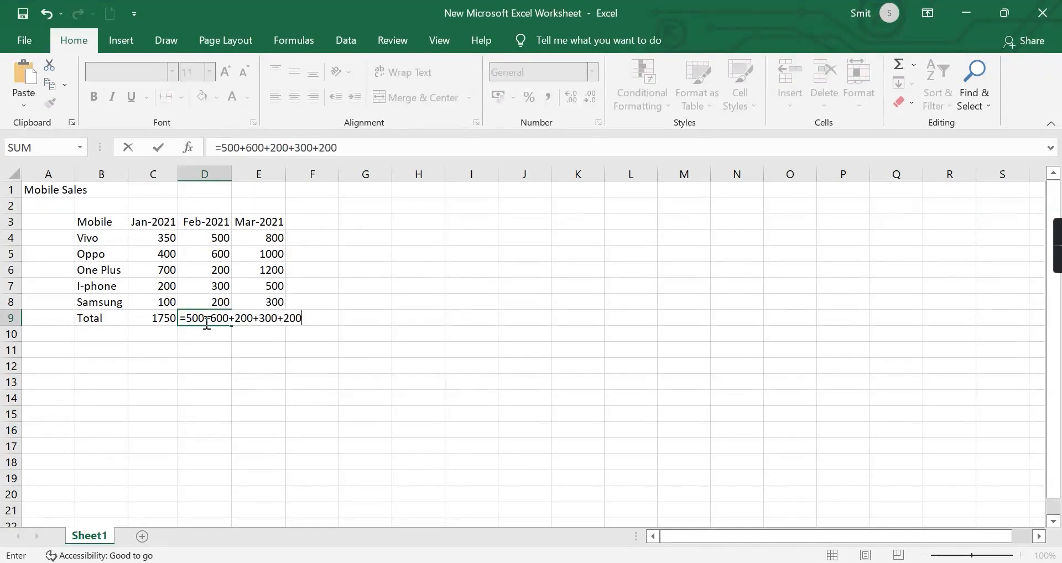
{"action": "key", "text": "Return"}
- Edit the Jan-2021 total formula in C9 so its second term is 4000
{"action": "left_click", "coordinate": [280, 322]}
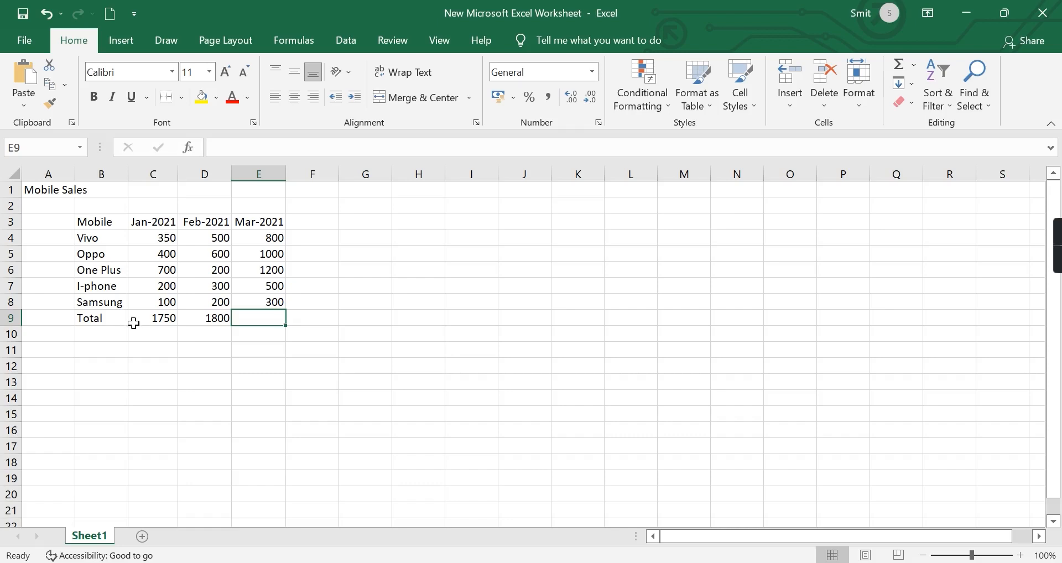
{"action": "left_click", "coordinate": [145, 321]}
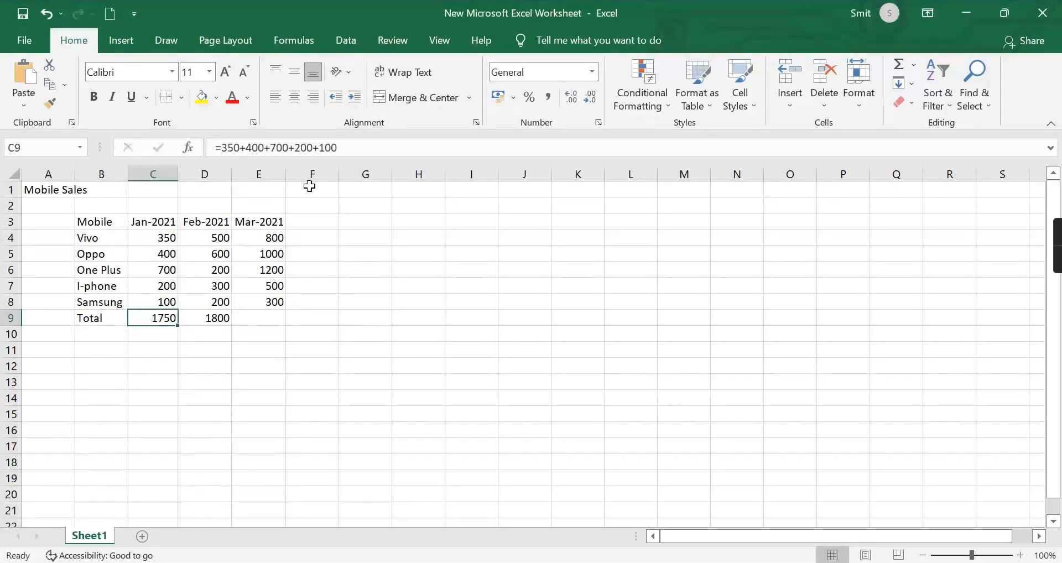
{"action": "double_click", "coordinate": [146, 319]}
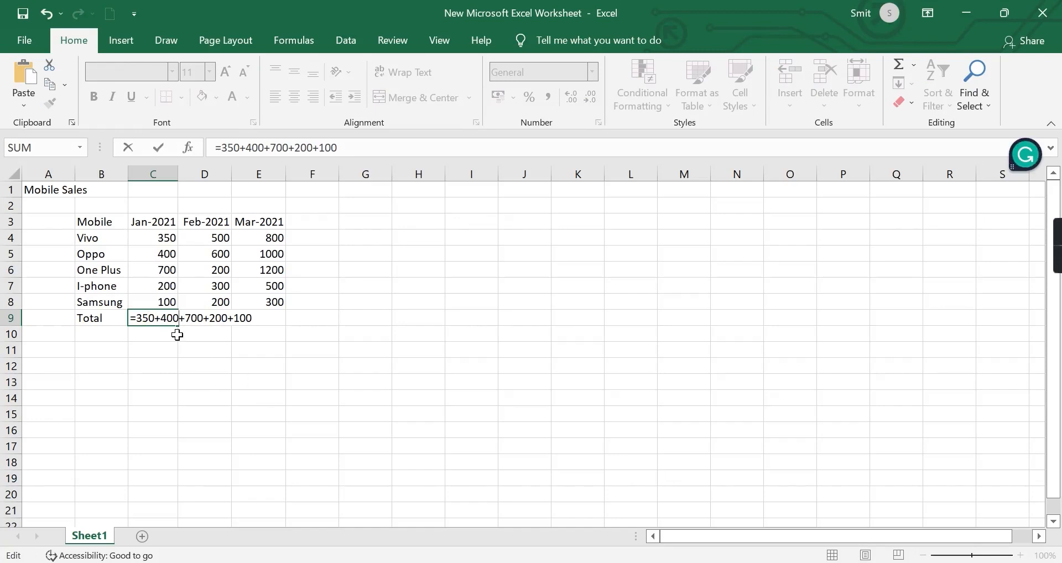
{"action": "type", "text": "0"}
{"action": "left_click", "coordinate": [259, 379]}
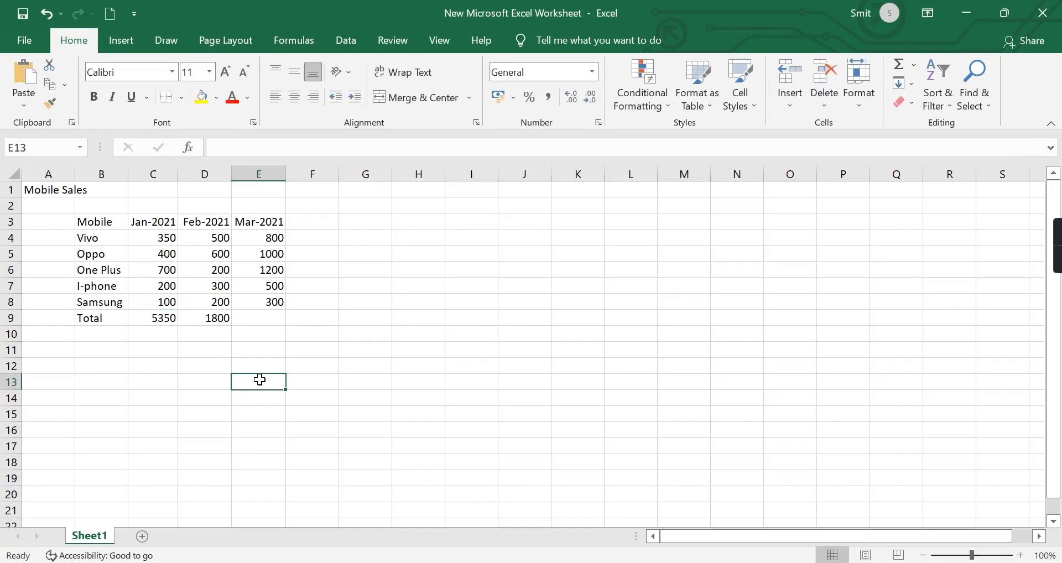
- Correct the second term of the Jan-2021 total formula in C9 to 400
{"action": "left_click", "coordinate": [154, 316]}
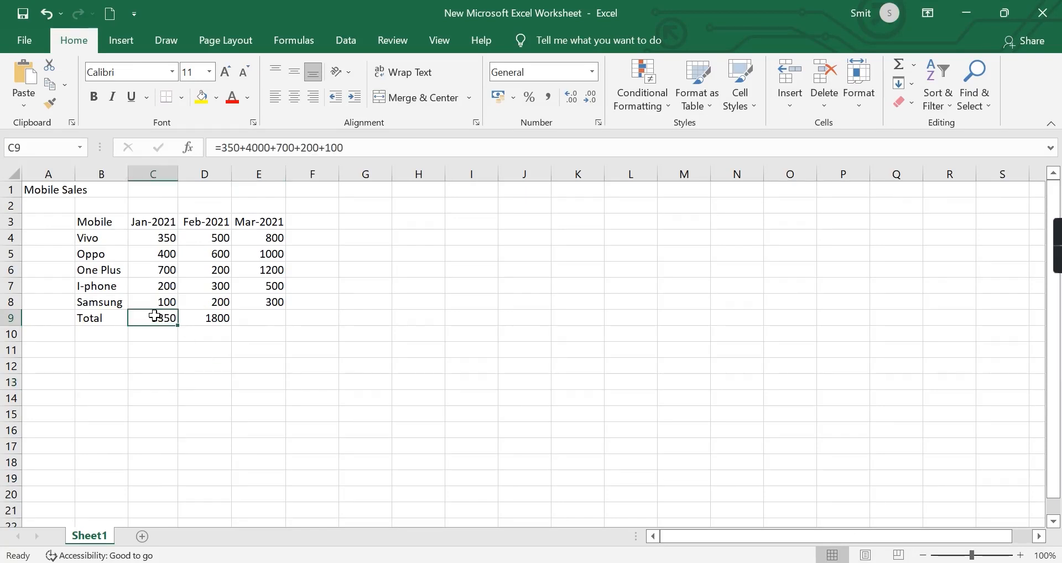
{"action": "double_click", "coordinate": [154, 316]}
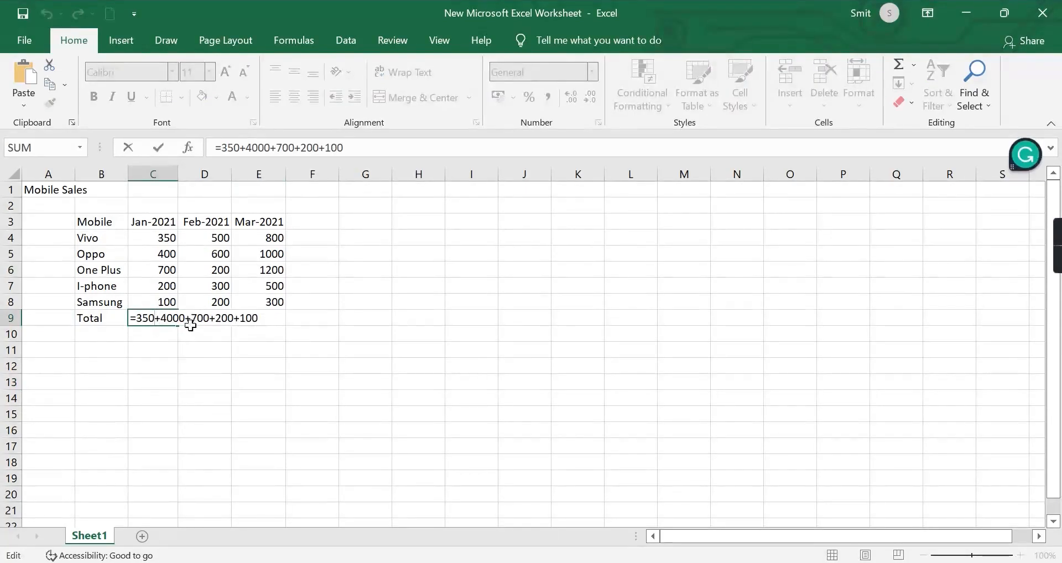
{"action": "left_click", "coordinate": [186, 320]}
{"action": "key", "text": "BackSpace"}
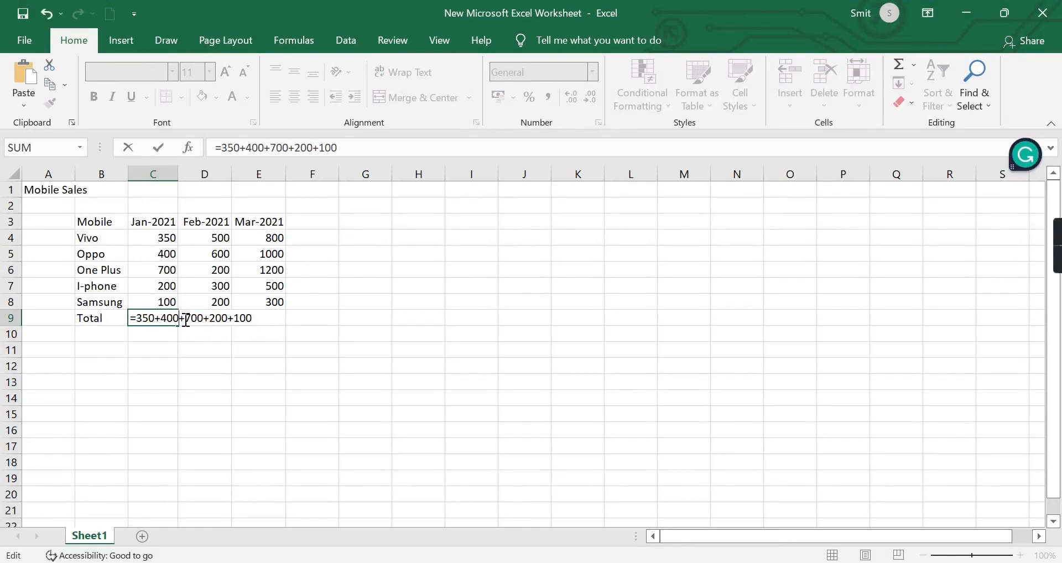
{"action": "left_click", "coordinate": [290, 393]}
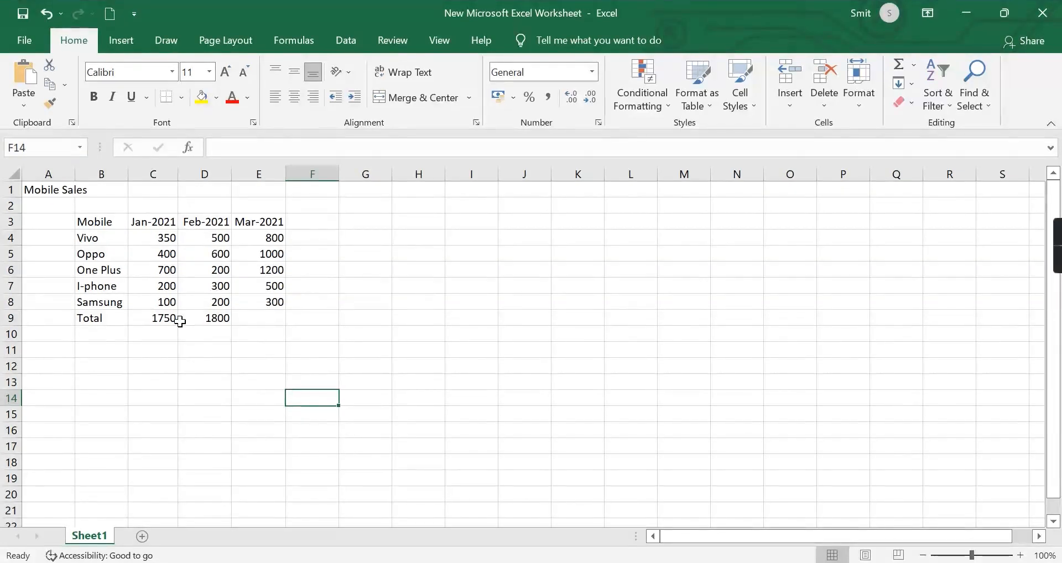
- Check the cell reference of Vivo's Jan-2021 sales value
{"action": "left_click", "coordinate": [167, 240]}
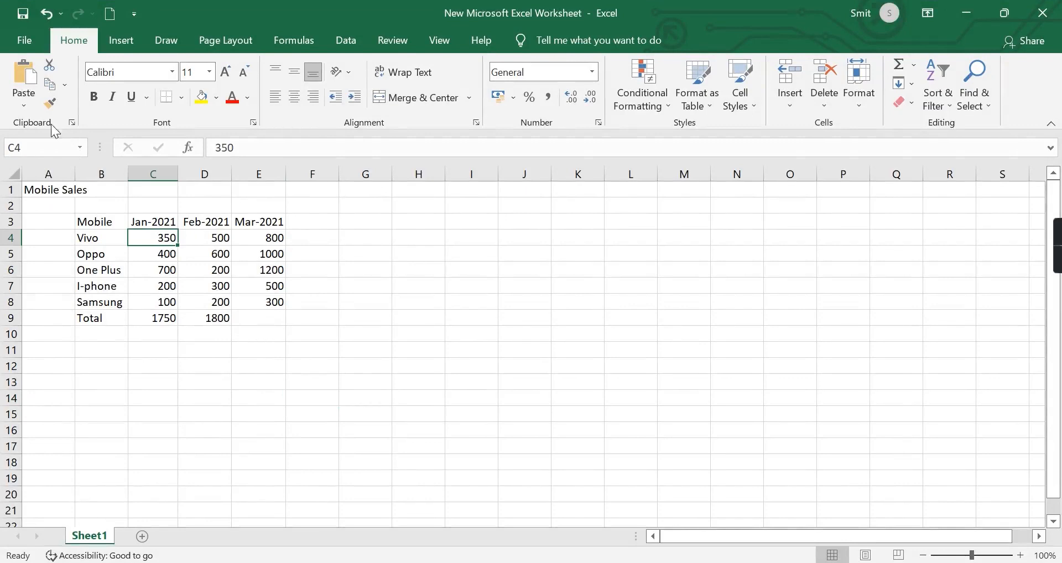
{"action": "left_click", "coordinate": [60, 148]}
{"action": "left_click", "coordinate": [31, 269]}
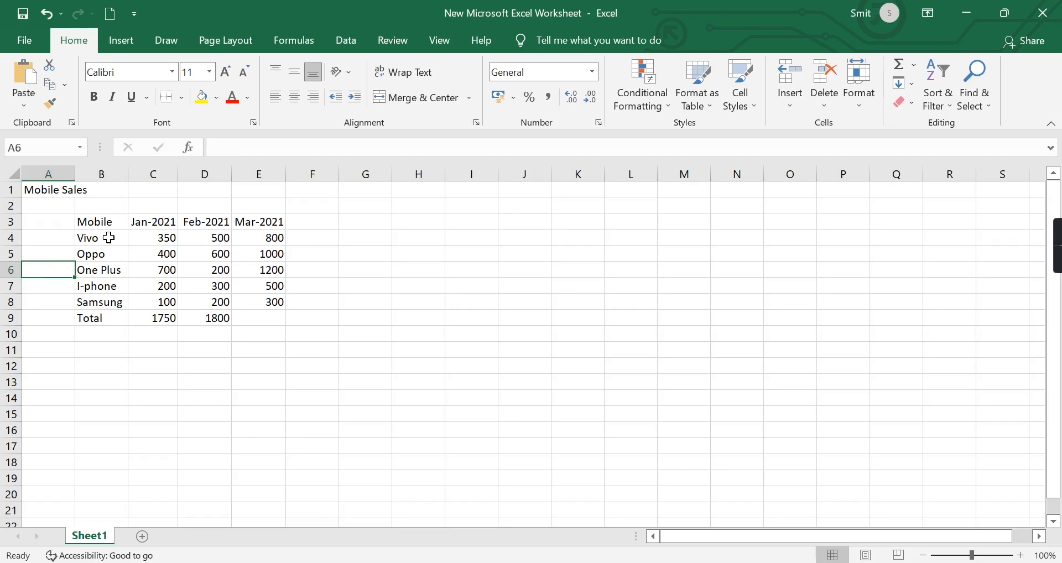
{"action": "left_click", "coordinate": [181, 237]}
{"action": "left_click", "coordinate": [171, 236]}
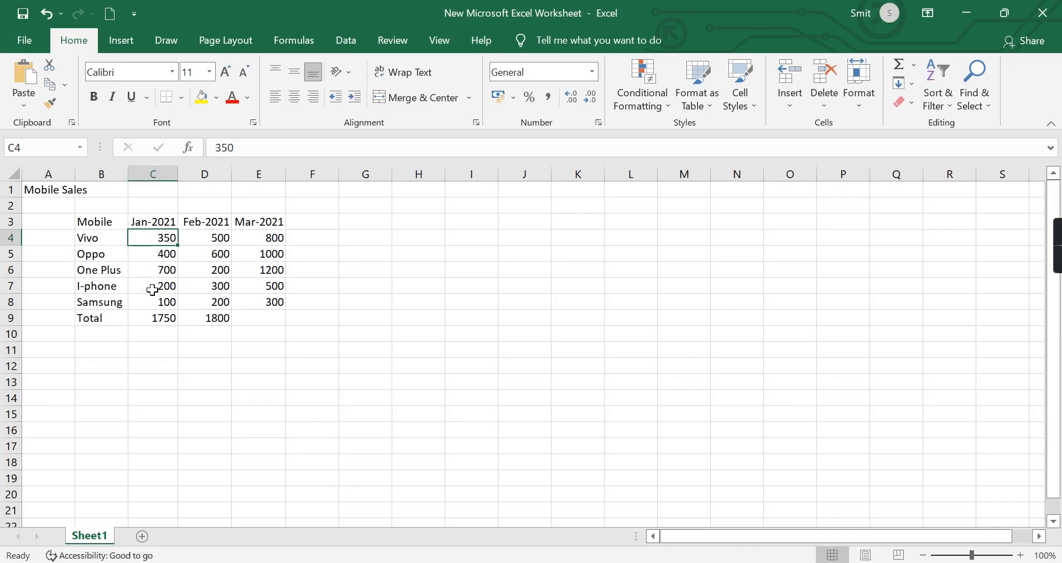
- Clear the Jan-2021 and Feb-2021 totals from C9:D9 and select the empty cell C9
{"action": "left_click", "coordinate": [151, 318]}
{"action": "left_click_drag", "start_coordinate": [151, 317], "coordinate": [215, 313]}
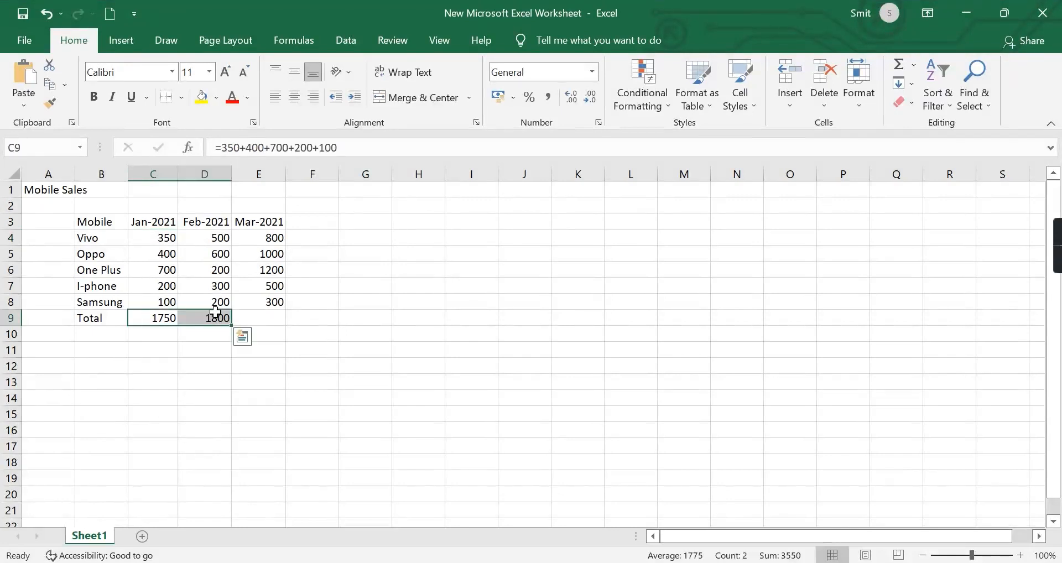
{"action": "key", "text": "Delete"}
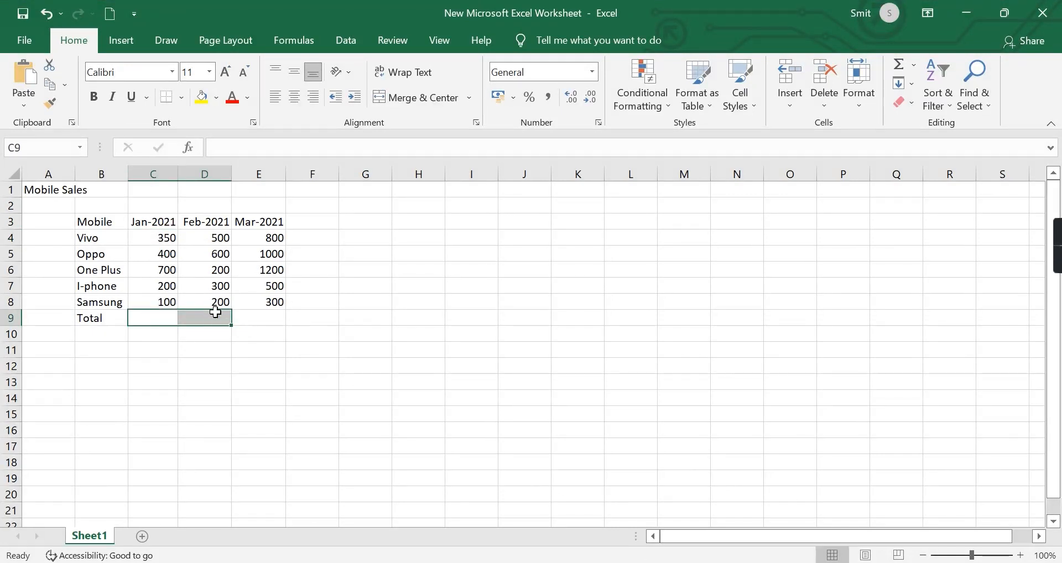
{"action": "left_click", "coordinate": [213, 375]}
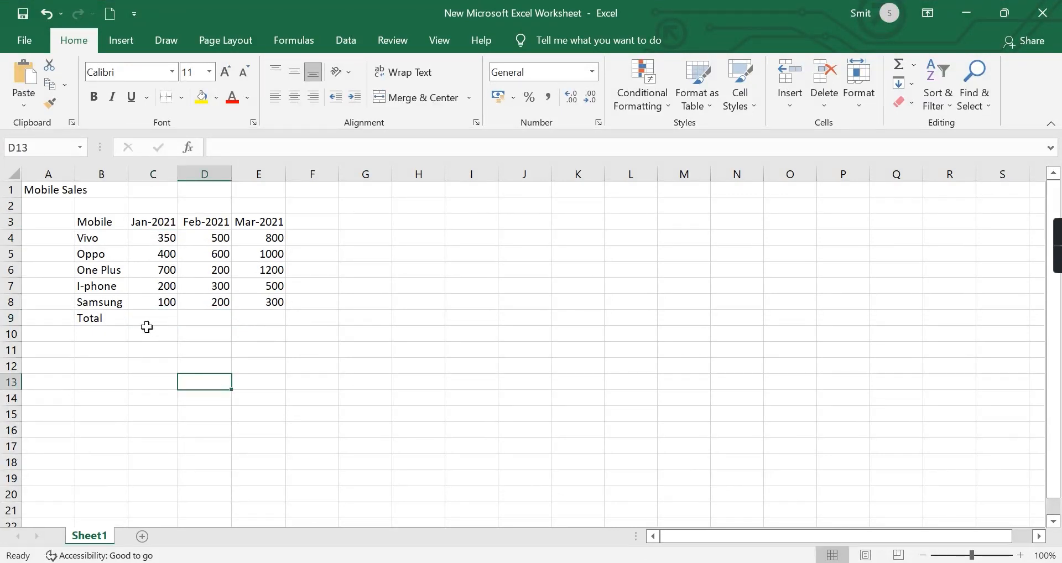
{"action": "left_click", "coordinate": [147, 327]}
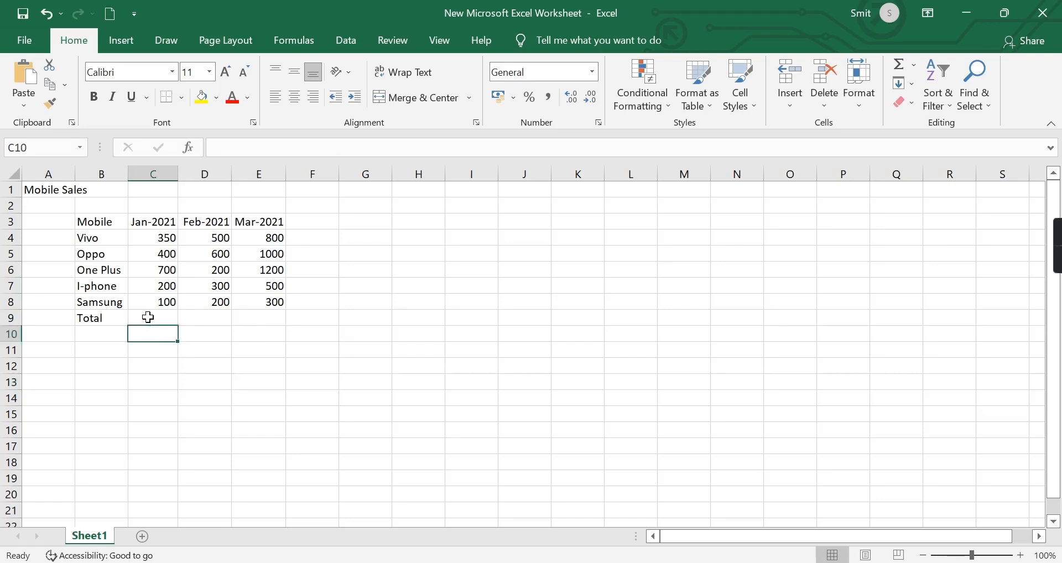
{"action": "left_click", "coordinate": [148, 316]}
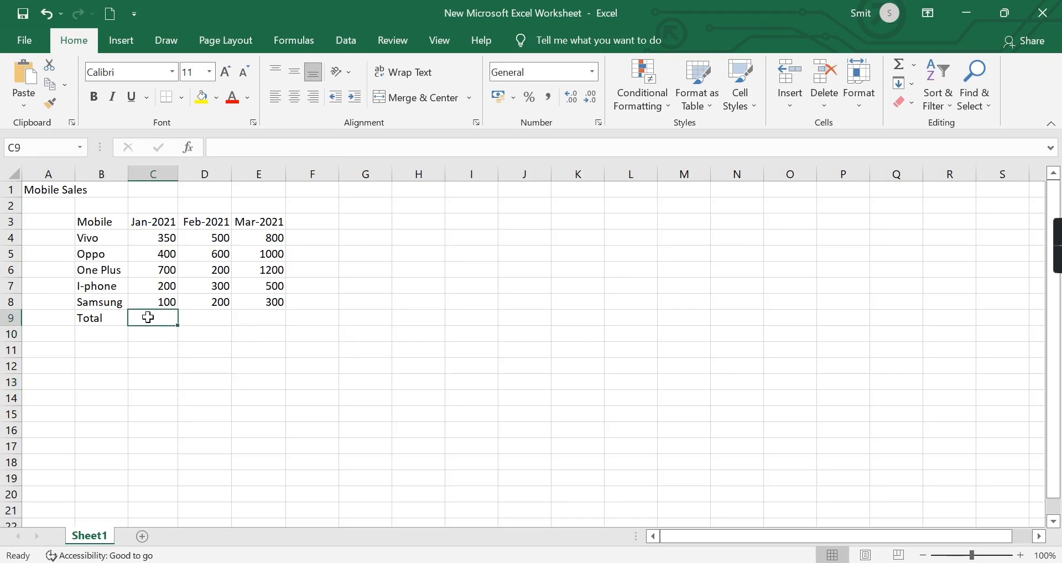
- Total the Jan-2021 sales in C9 with the cell-reference formula =C4+C5+C6+C7+C8
{"action": "type", "text": "="}
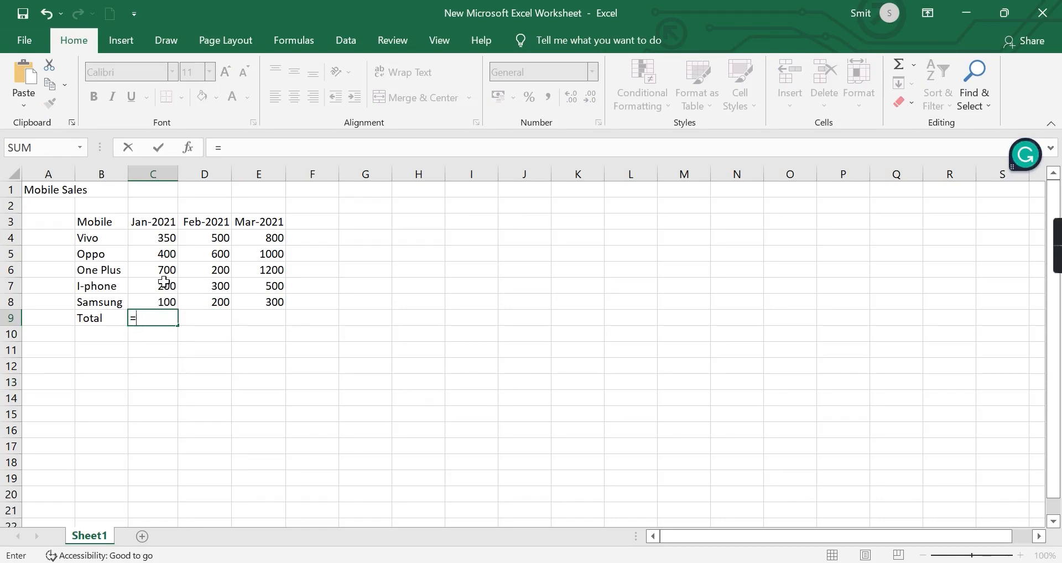
{"action": "left_click", "coordinate": [156, 238]}
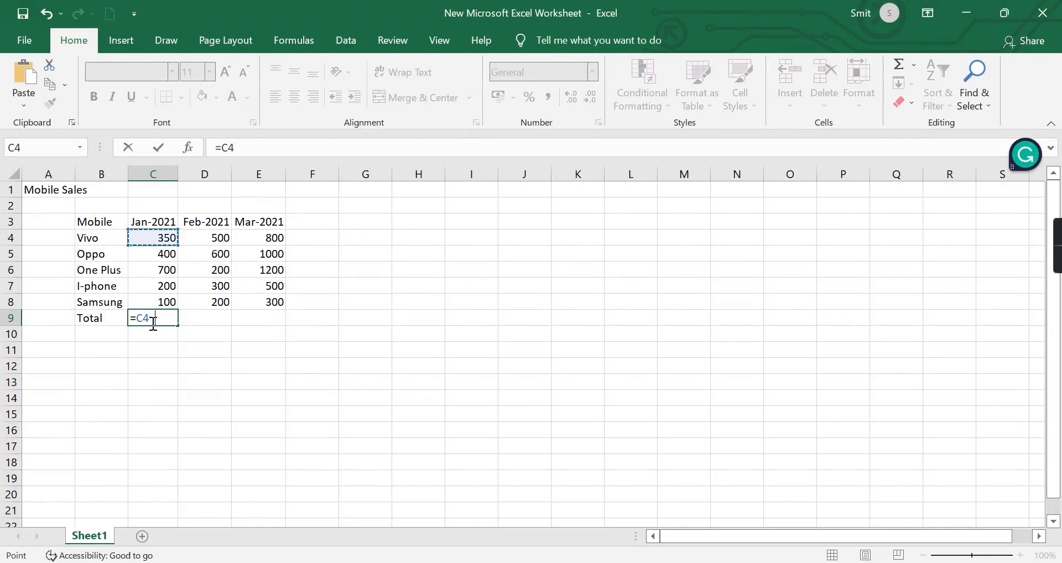
{"action": "type", "text": "+"}
{"action": "left_click", "coordinate": [146, 252]}
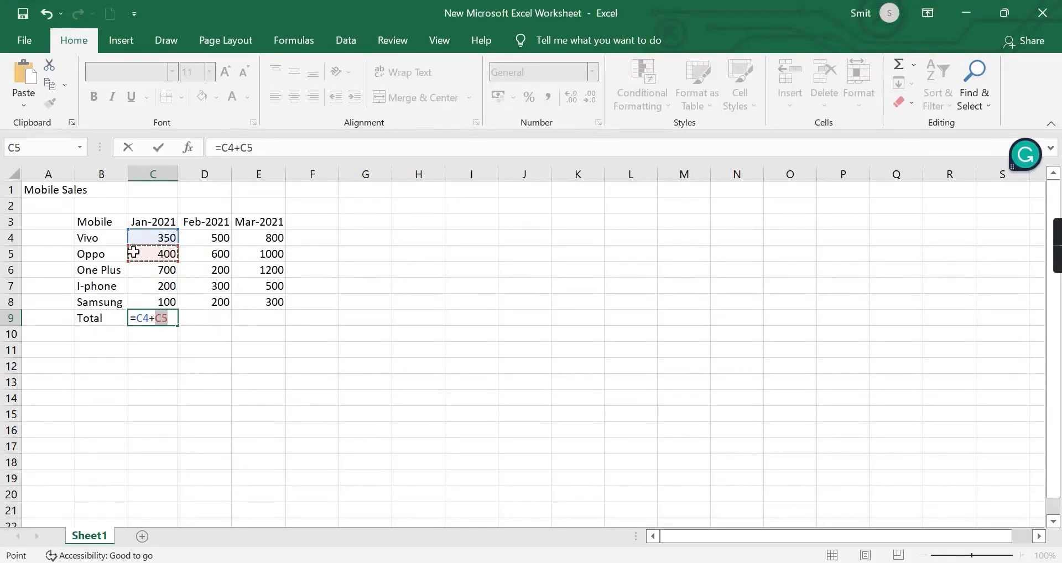
{"action": "left_click", "coordinate": [174, 323]}
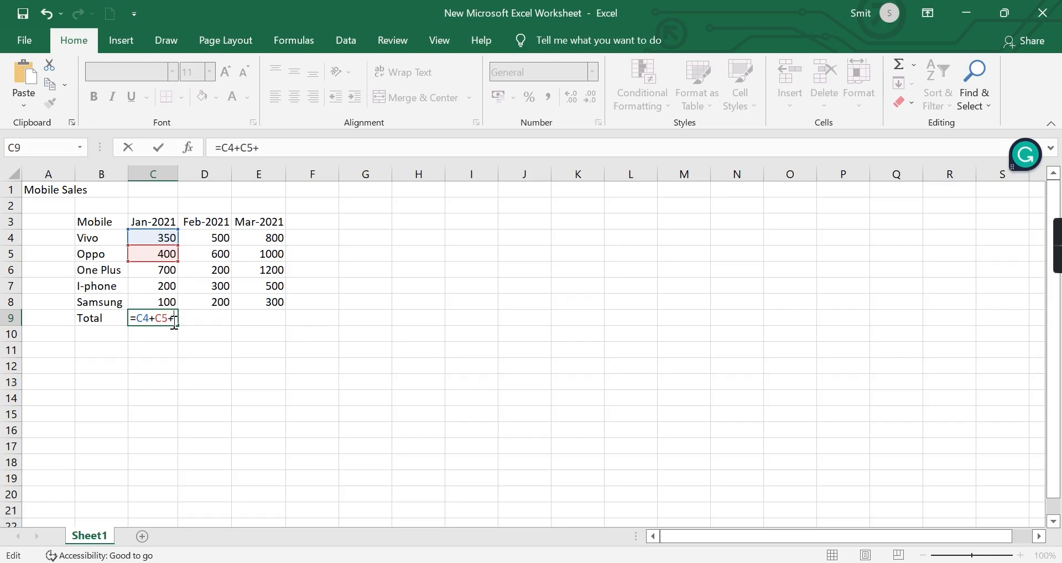
{"action": "type", "text": "+"}
{"action": "left_click", "coordinate": [149, 270]}
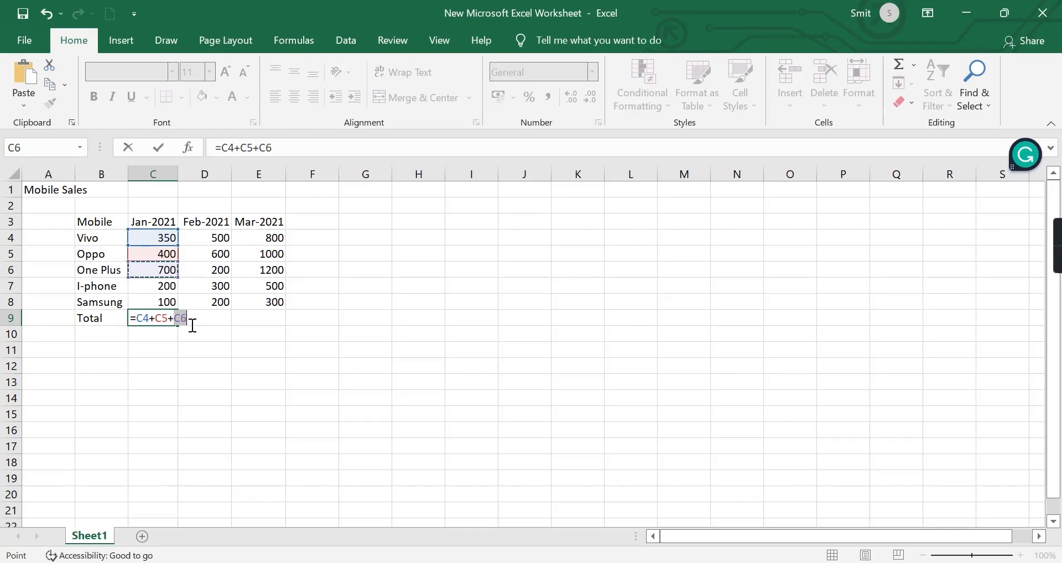
{"action": "type", "text": "+"}
{"action": "left_click", "coordinate": [155, 286]}
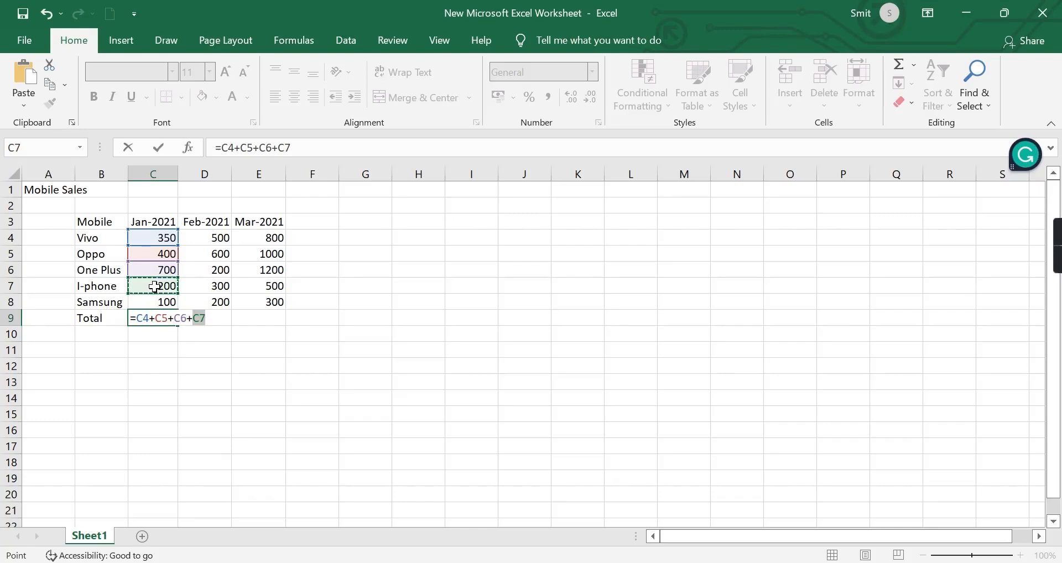
{"action": "type", "text": "+"}
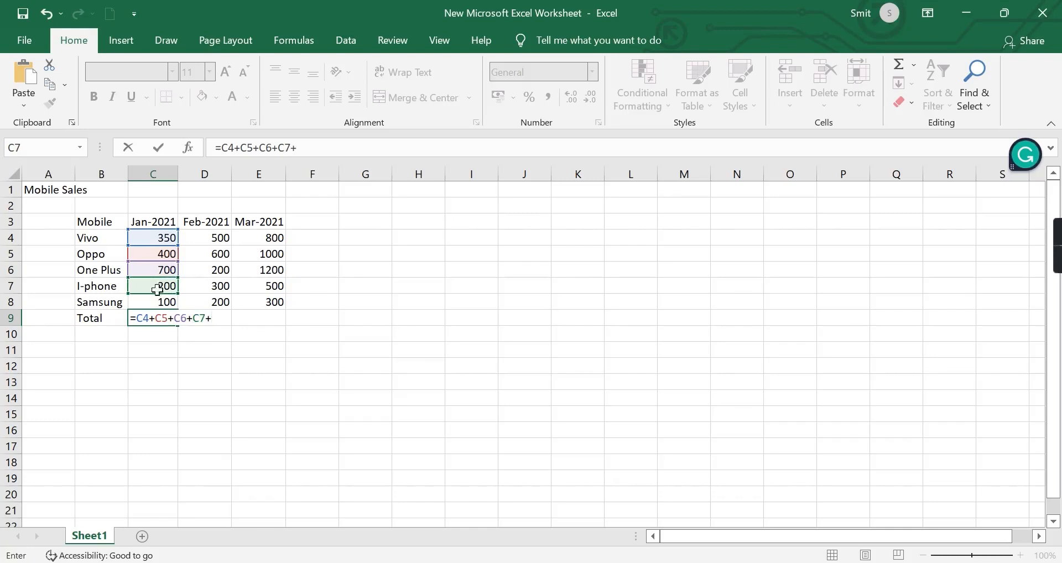
{"action": "left_click", "coordinate": [162, 300]}
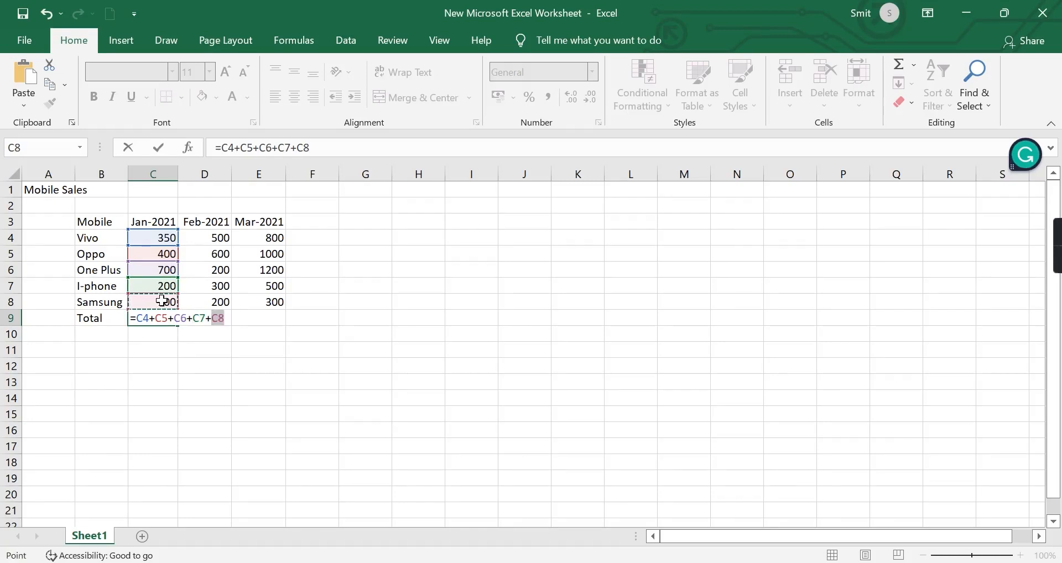
{"action": "key", "text": "Return"}
{"action": "left_click", "coordinate": [317, 382]}
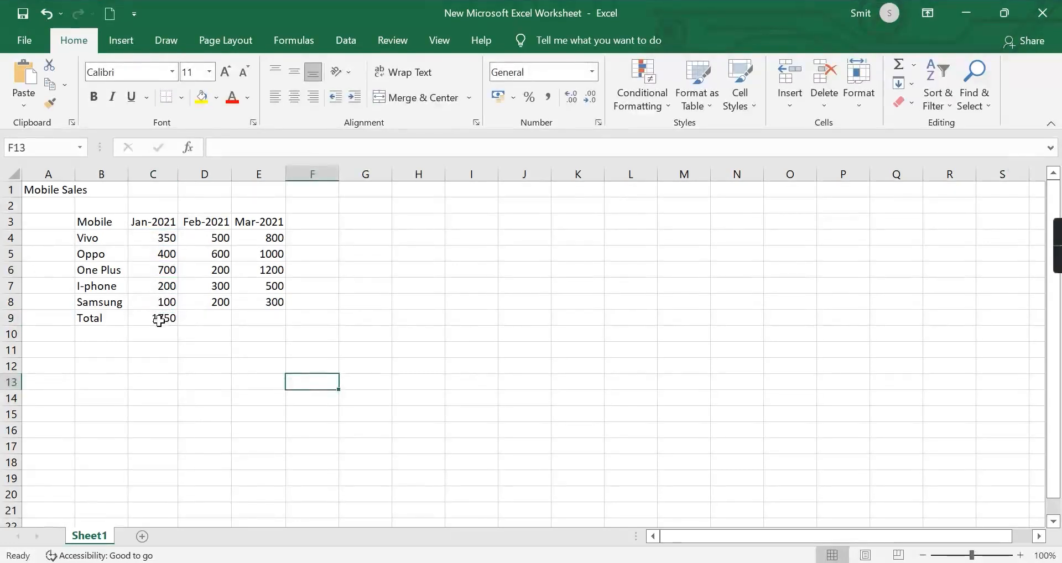
- Review the cell references in the Jan-2021 total formula, leaving its terms C4 through C8 as they are
{"action": "double_click", "coordinate": [154, 319]}
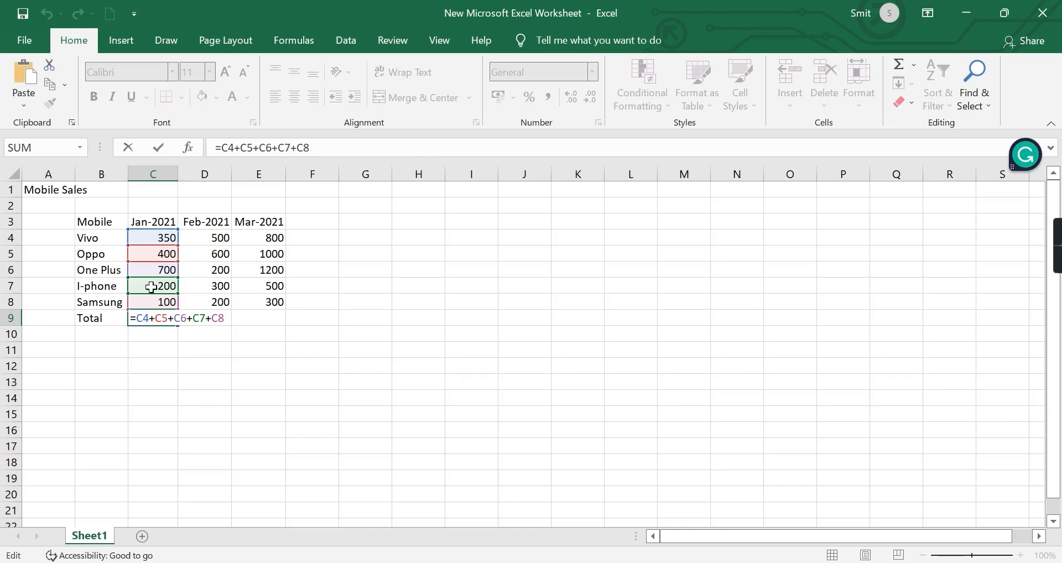
{"action": "left_click", "coordinate": [293, 417]}
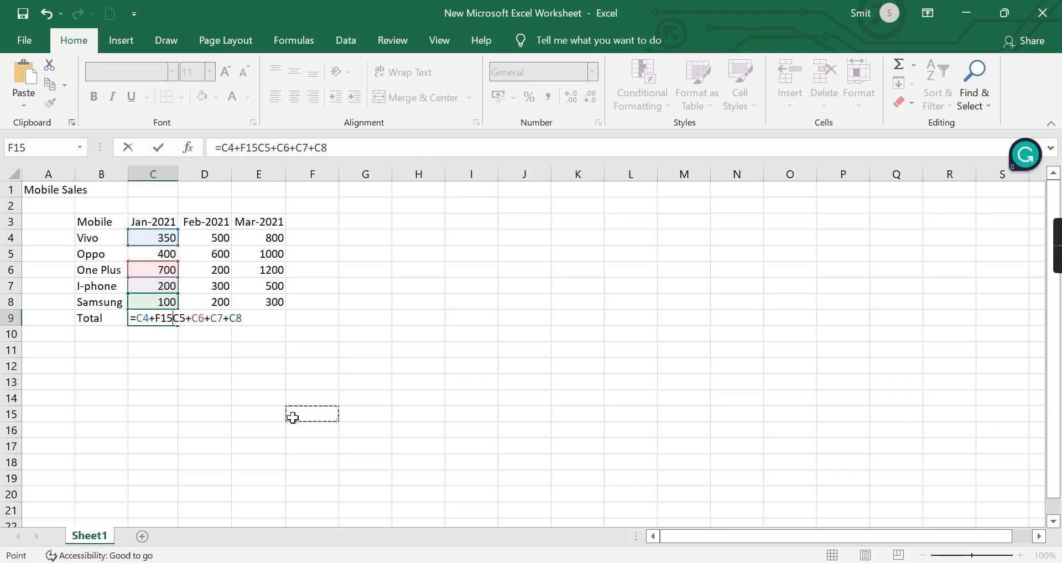
{"action": "key", "text": "BackSpace"}
{"action": "key", "text": "BackSpace"}
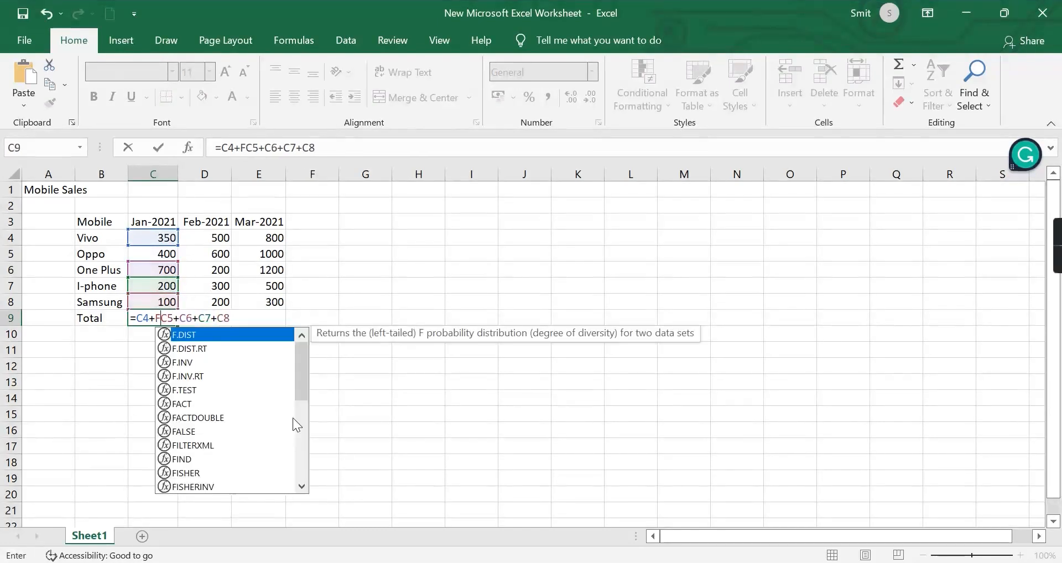
{"action": "key", "text": "BackSpace"}
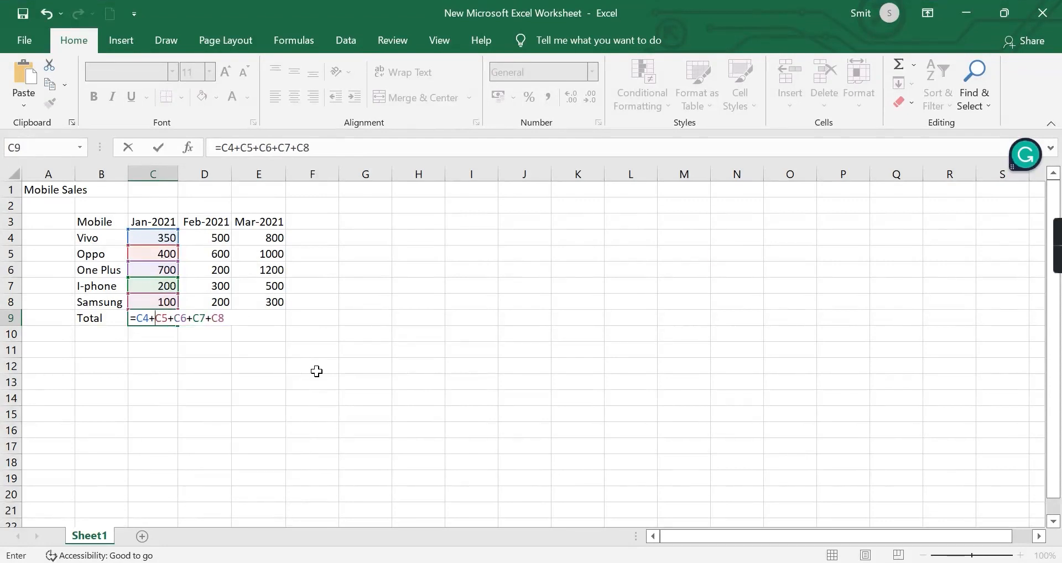
{"action": "key", "text": "Return"}
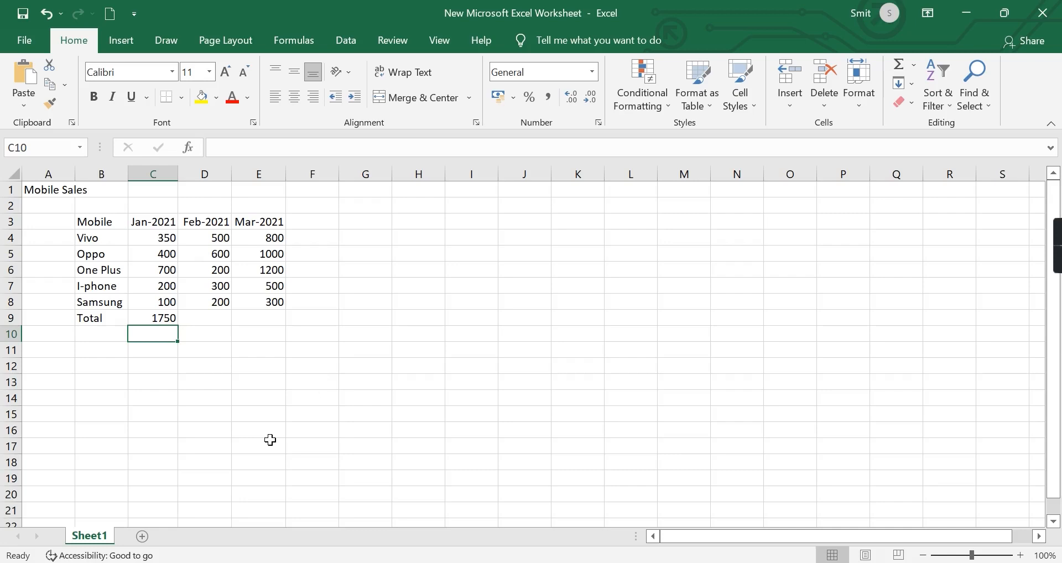
{"action": "left_click", "coordinate": [361, 392]}
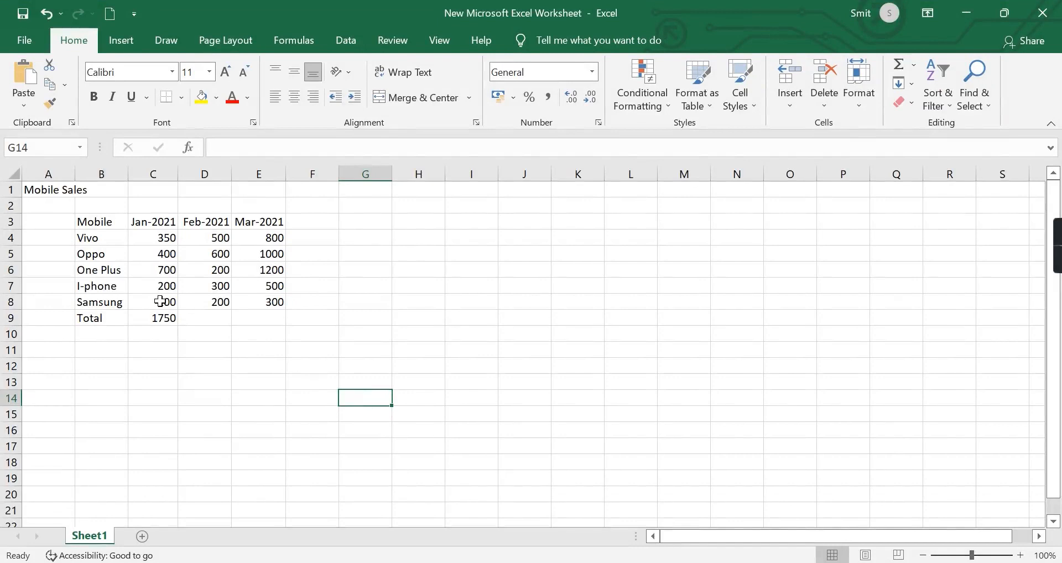
- Set Vivo's Jan-2021 sales in C4 to 300 and reselect that cell
{"action": "left_click", "coordinate": [160, 239]}
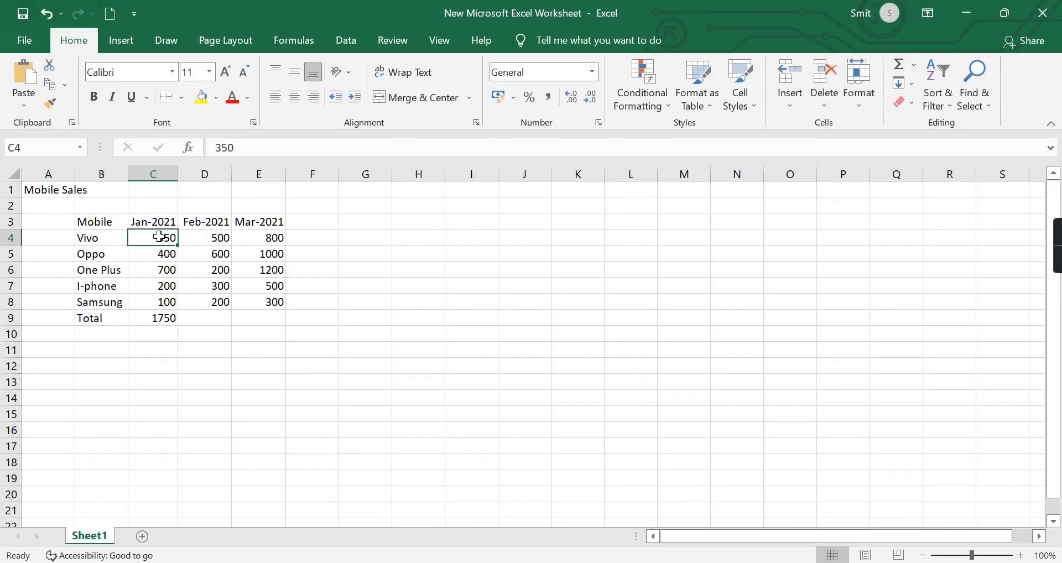
{"action": "type", "text": "300"}
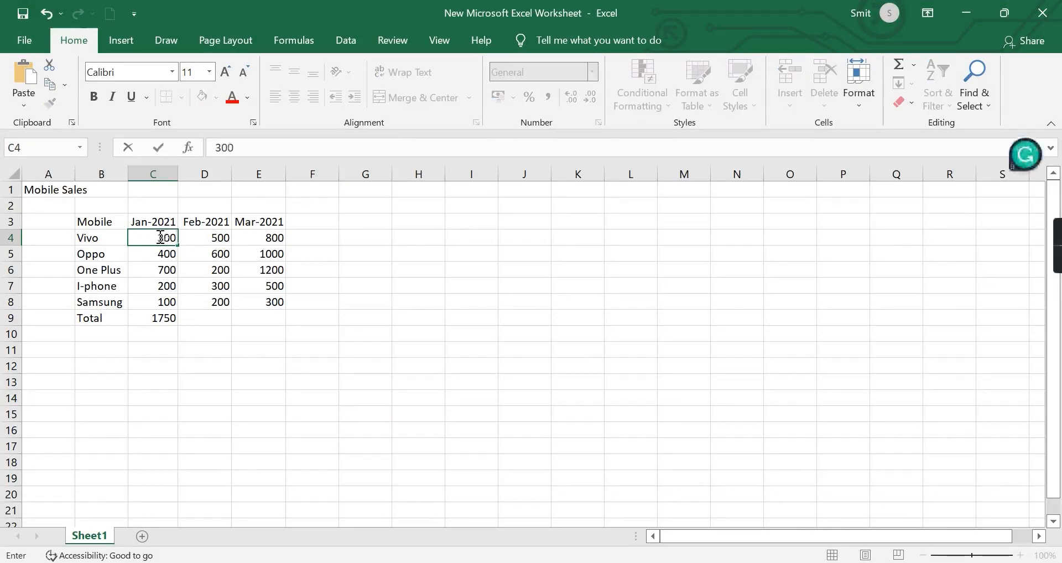
{"action": "left_click", "coordinate": [339, 365]}
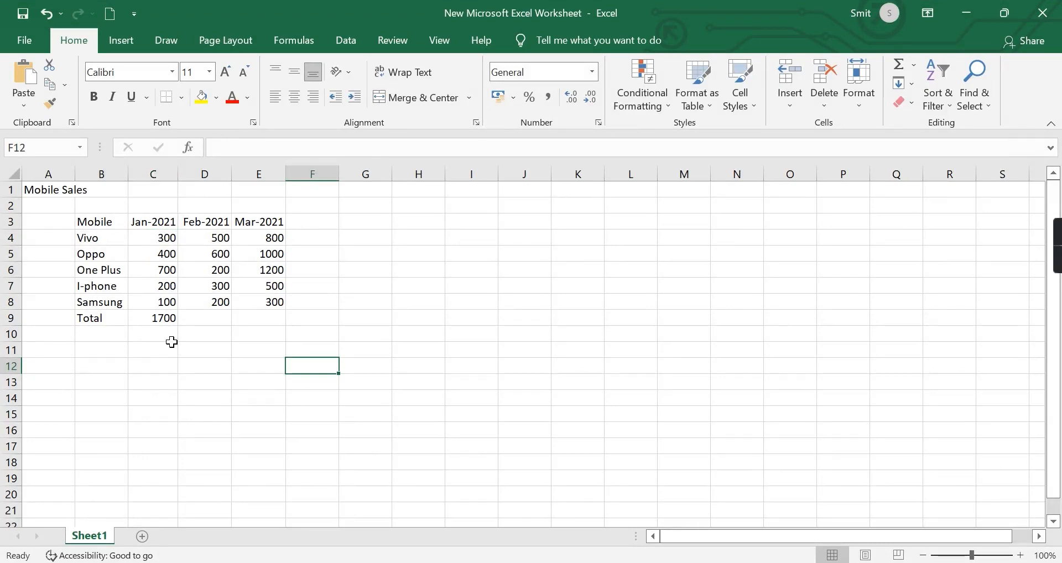
{"action": "left_click", "coordinate": [165, 241]}
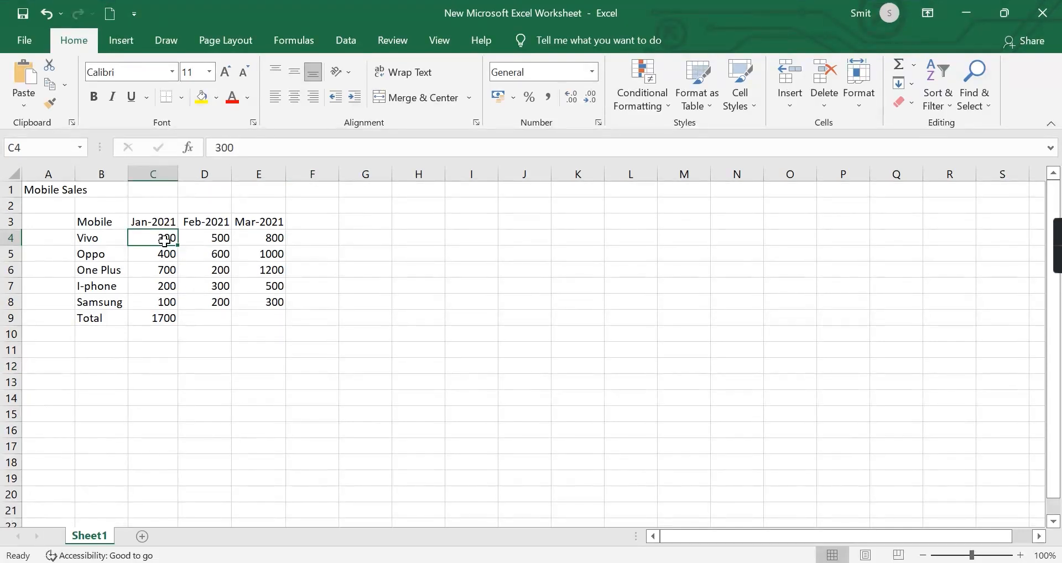
- Total the Feb-2021 sales in D9 with the cell-reference formula =D4+D5+D6+D7+D8
{"action": "left_click", "coordinate": [191, 320]}
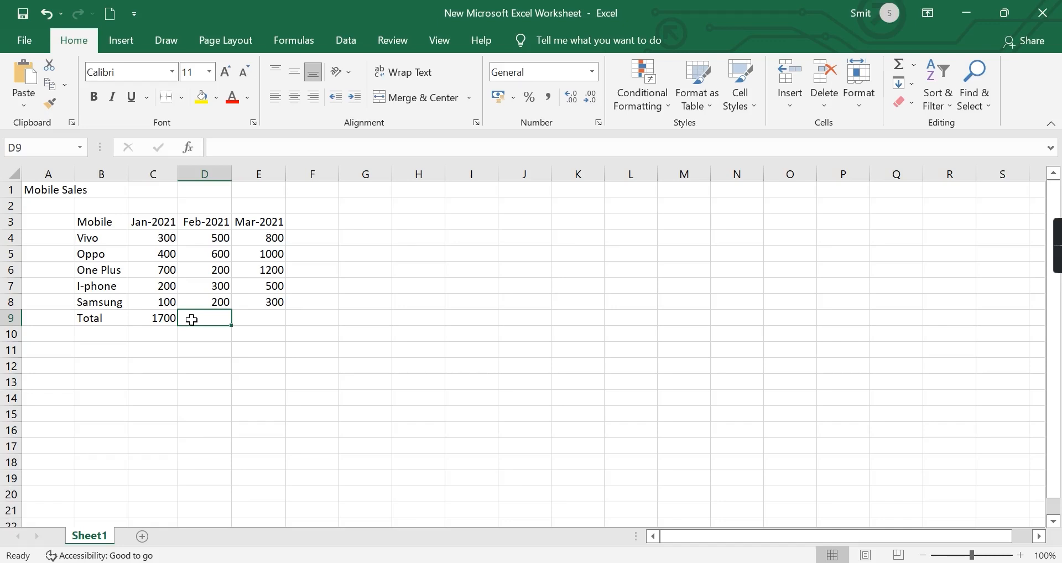
{"action": "type", "text": "="}
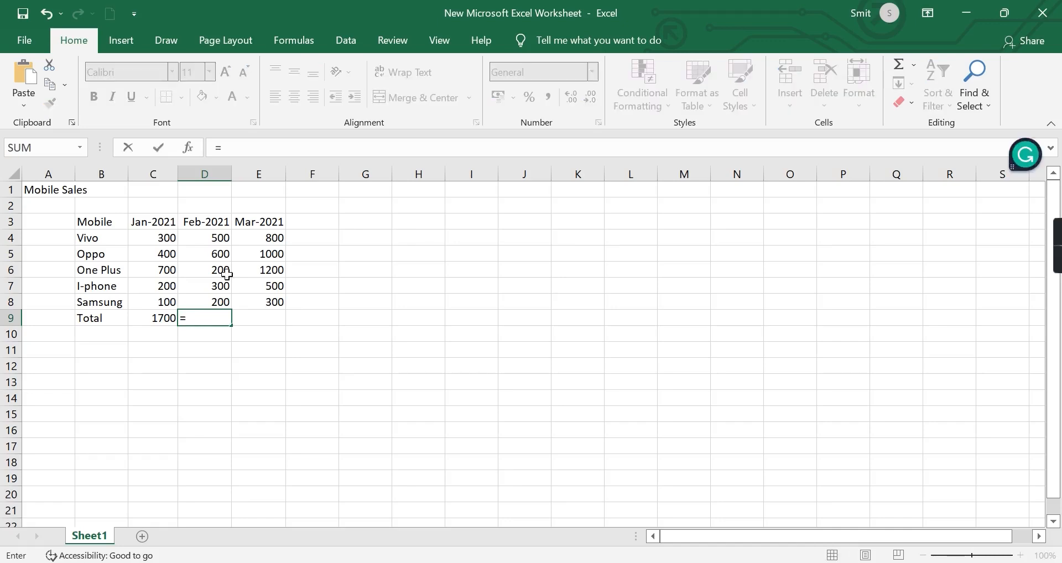
{"action": "left_click", "coordinate": [206, 241]}
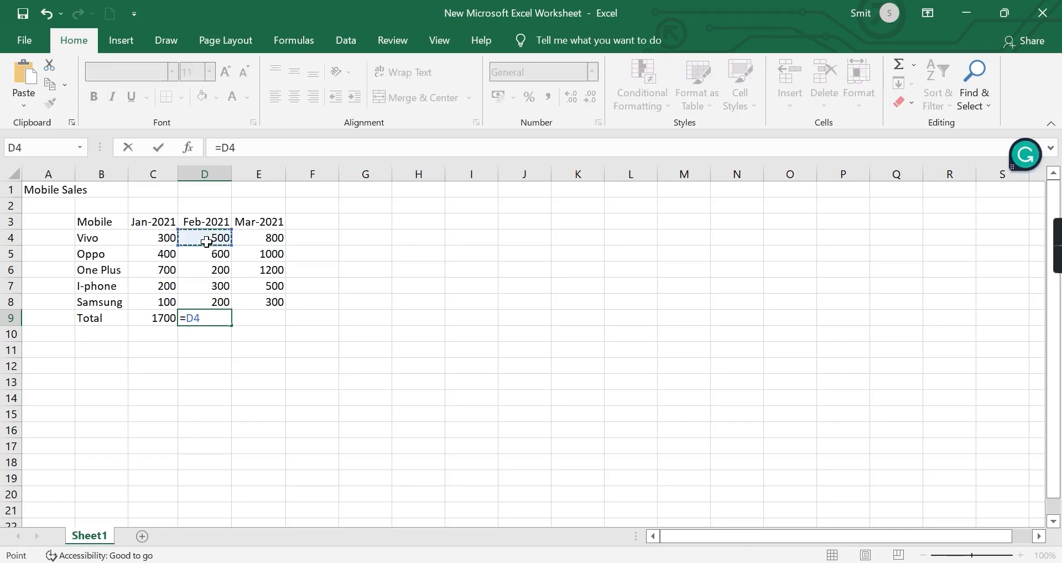
{"action": "type", "text": "+"}
{"action": "left_click", "coordinate": [199, 258]}
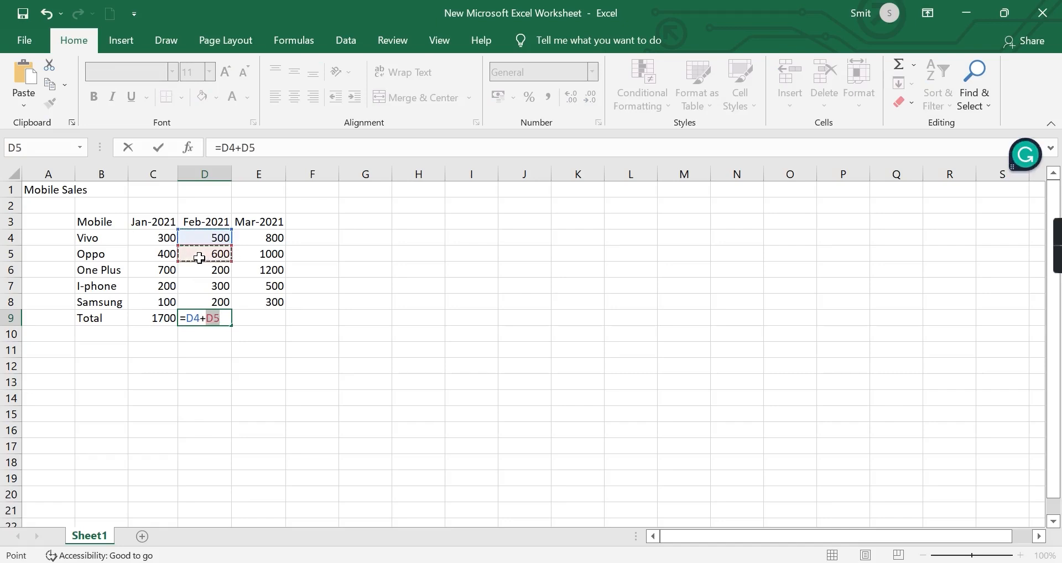
{"action": "type", "text": "+"}
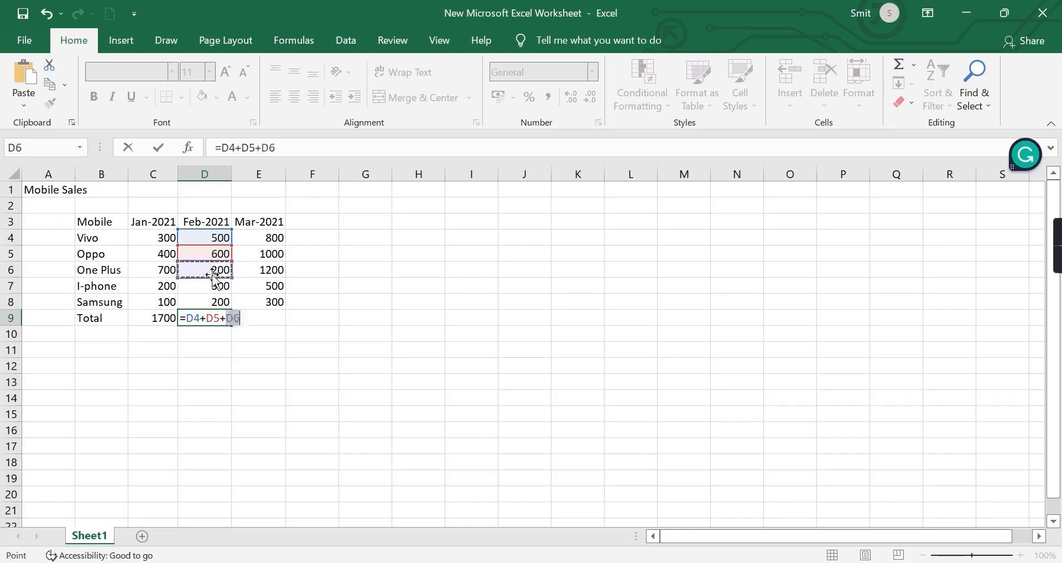
{"action": "type", "text": "+"}
{"action": "left_click", "coordinate": [212, 289]}
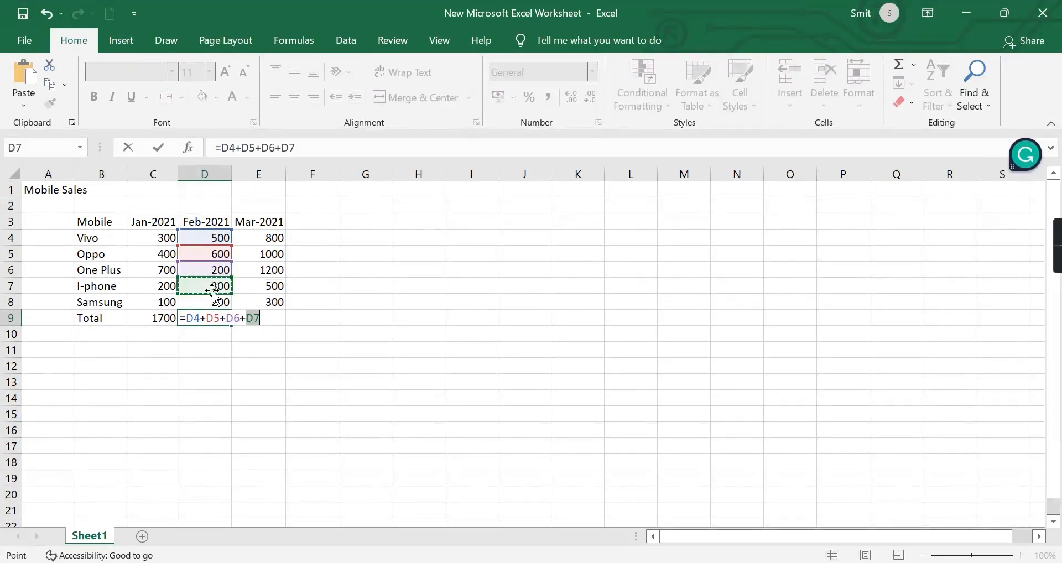
{"action": "type", "text": "+"}
{"action": "left_click", "coordinate": [212, 299]}
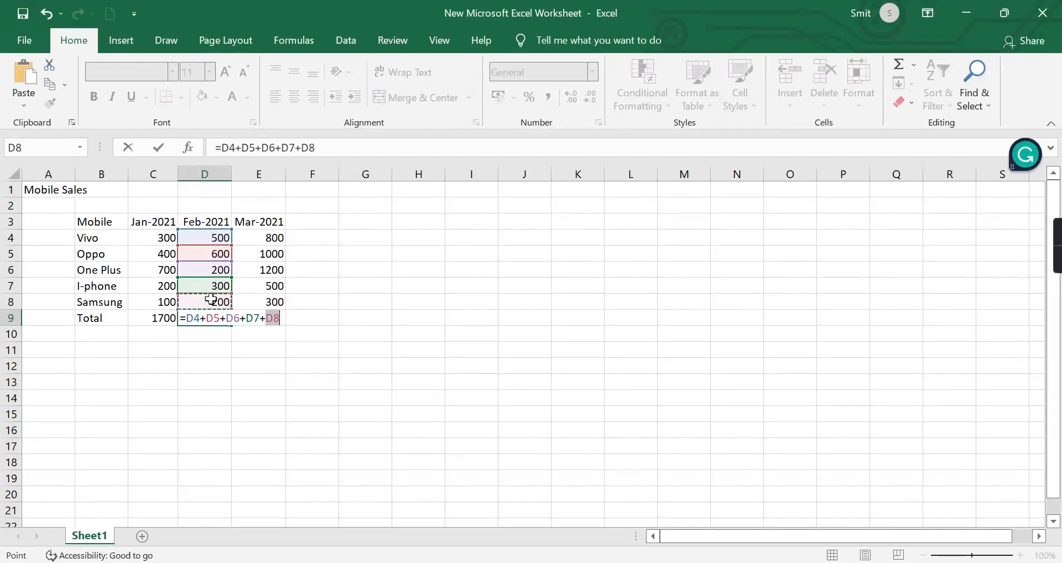
{"action": "key", "text": "Return"}
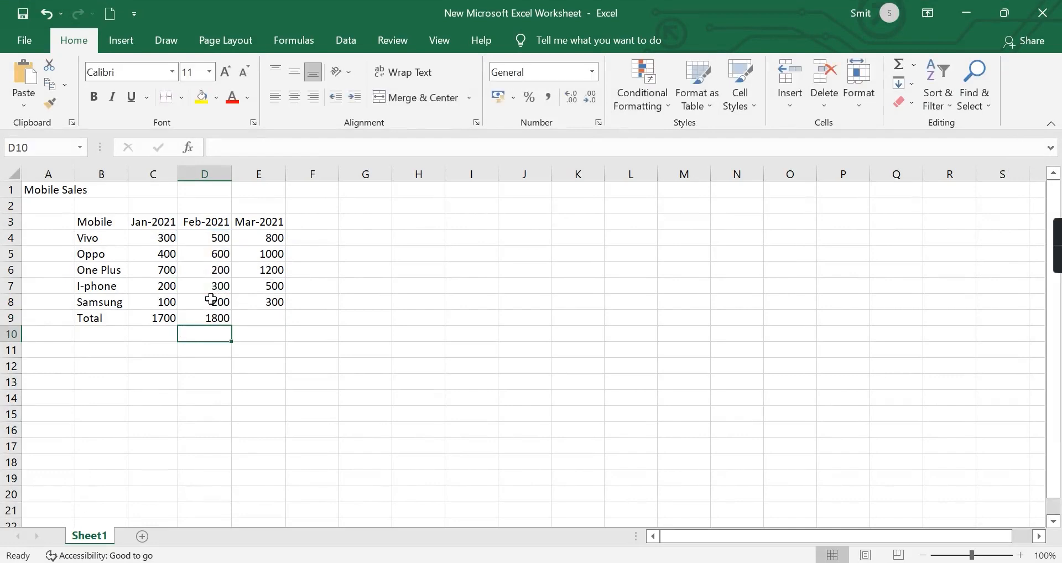
{"action": "left_click", "coordinate": [287, 415]}
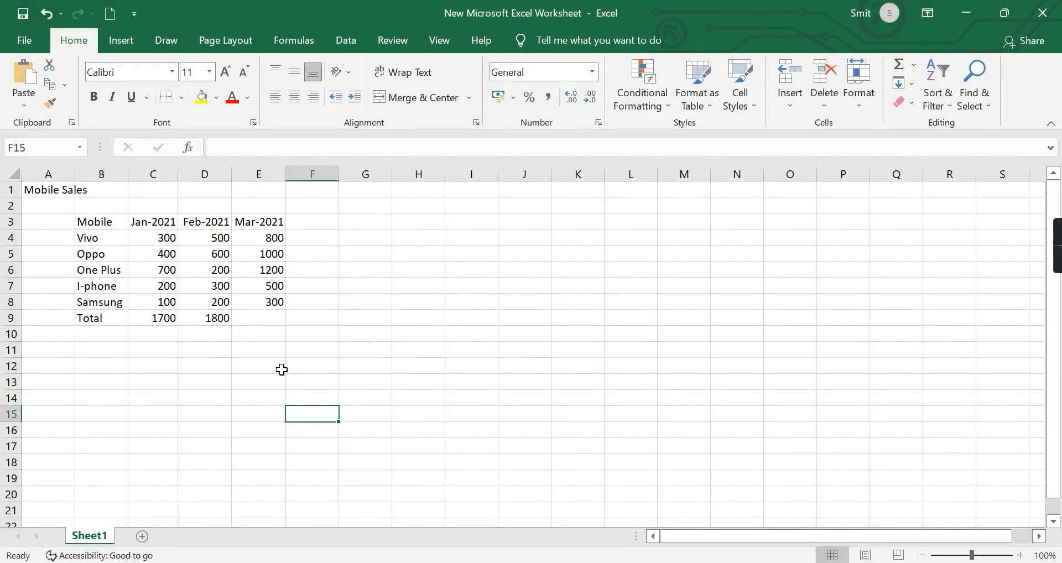
- Clear the Jan-2021 and Feb-2021 total formulas from C9:D9
{"action": "left_click_drag", "start_coordinate": [142, 323], "coordinate": [218, 326]}
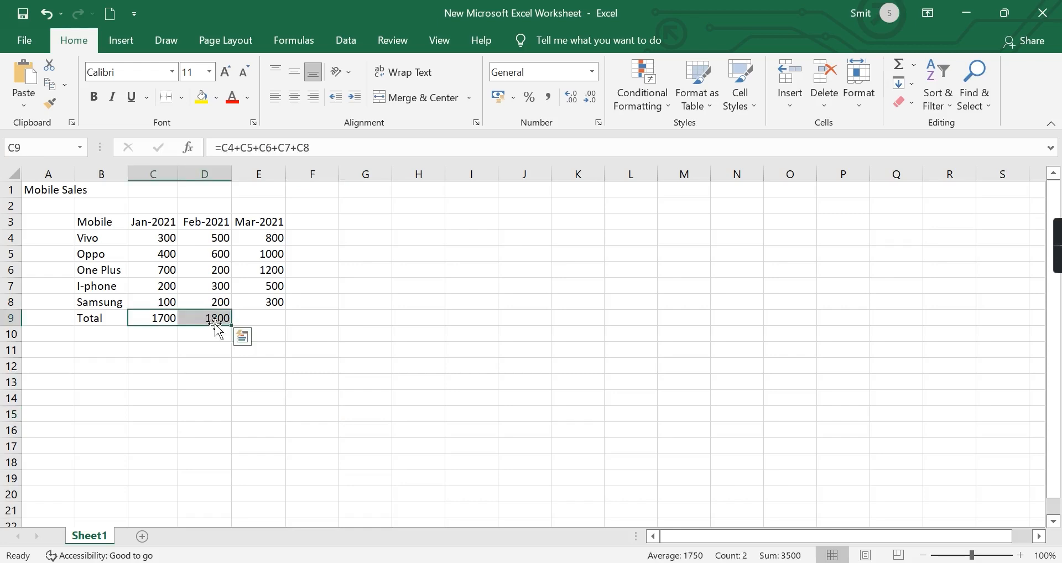
{"action": "key", "text": "Delete"}
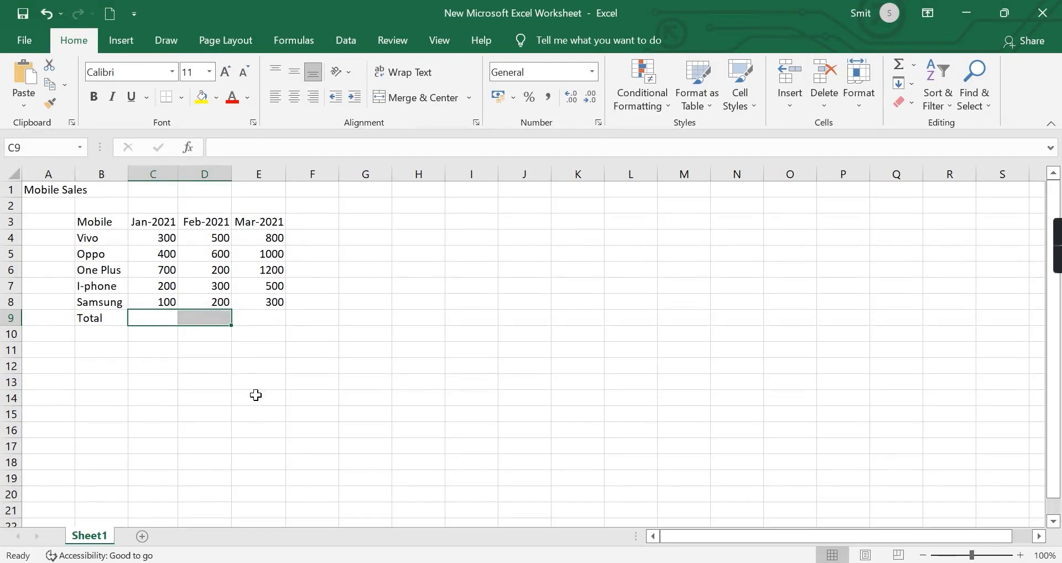
{"action": "left_click", "coordinate": [256, 395]}
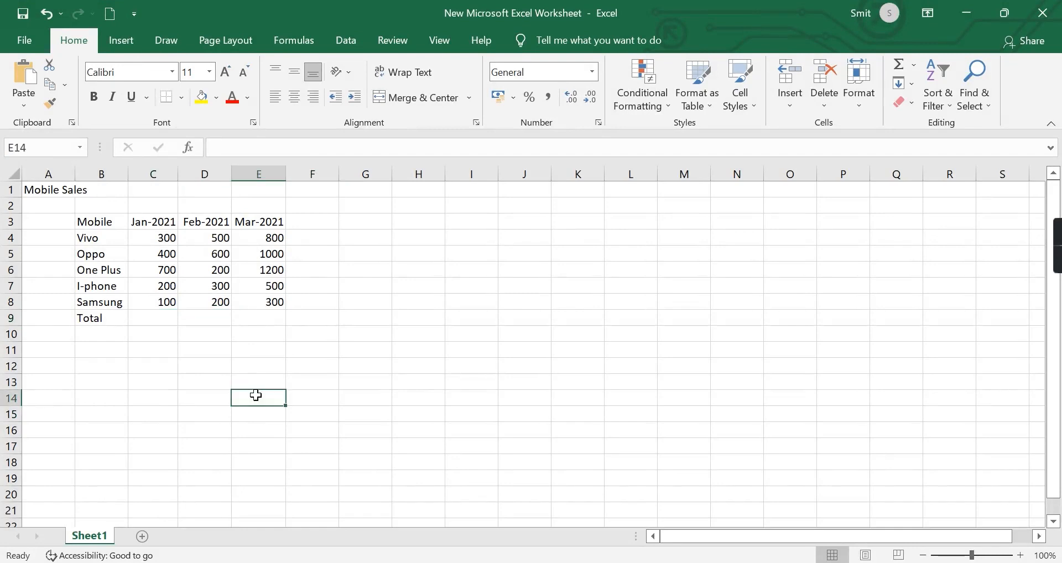
- Insert the Math & Trig SUM function into the Jan-2021 total cell C9 and move its arguments dialog clear of the table
{"action": "left_click", "coordinate": [140, 314]}
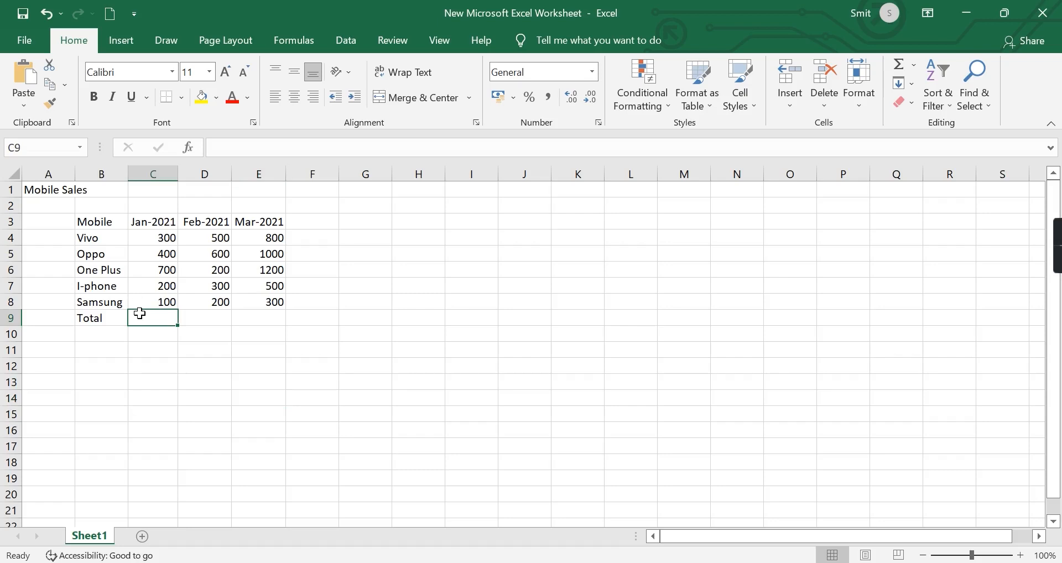
{"action": "left_click", "coordinate": [299, 44]}
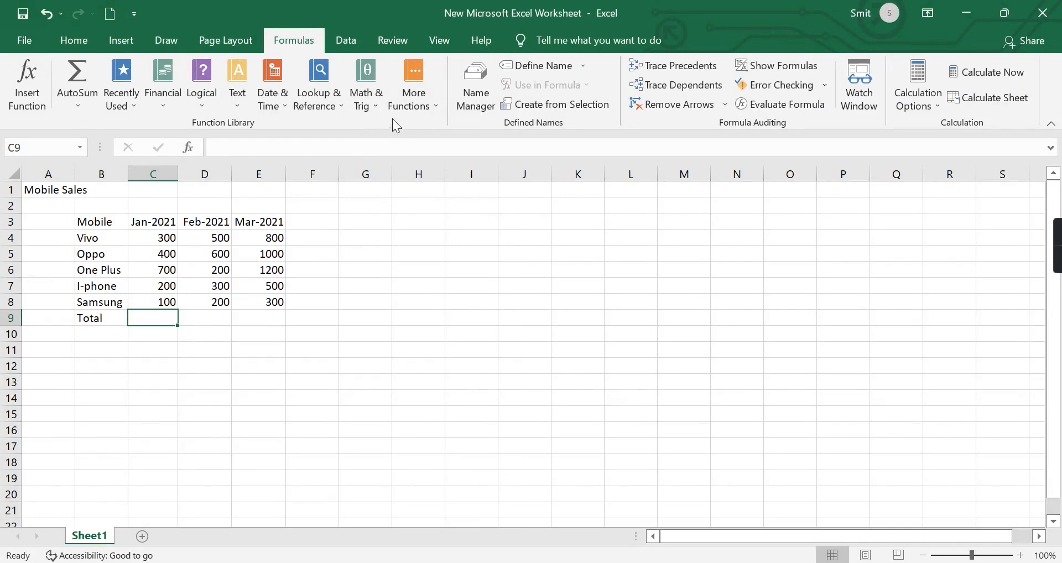
{"action": "left_click", "coordinate": [378, 111]}
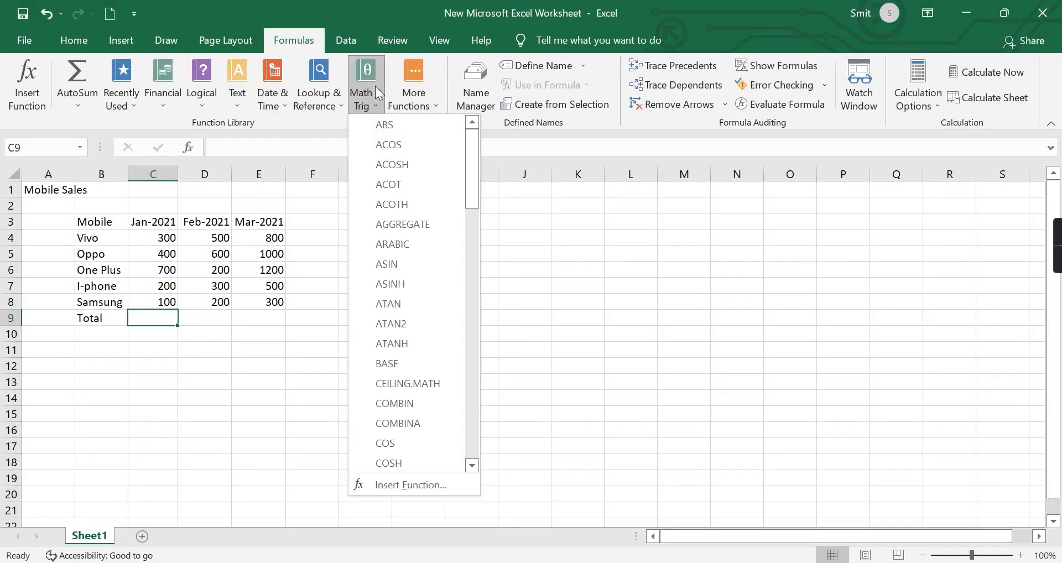
{"action": "left_click", "coordinate": [473, 266]}
{"action": "left_click", "coordinate": [473, 309]}
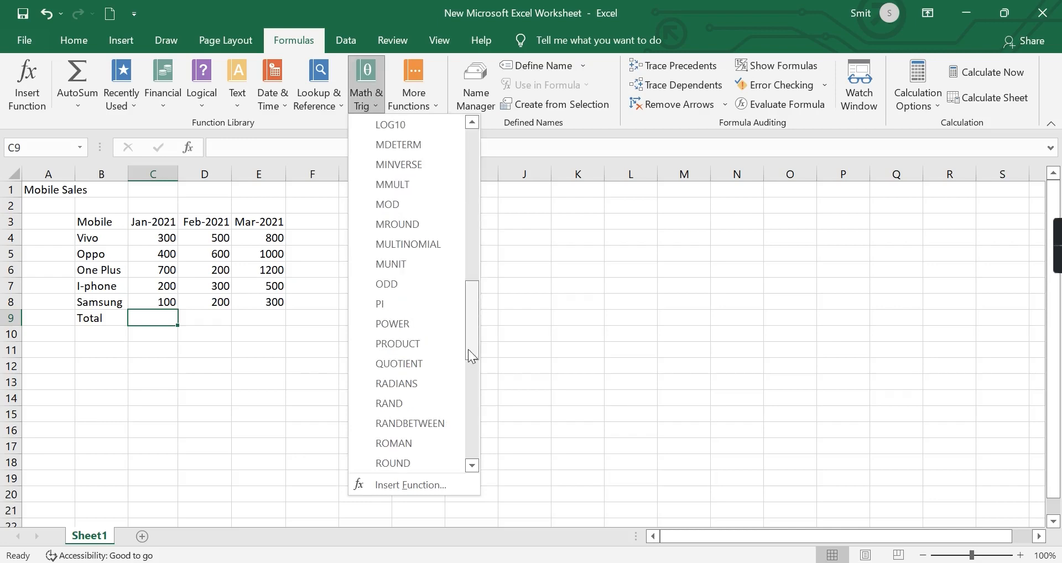
{"action": "left_click", "coordinate": [466, 382]}
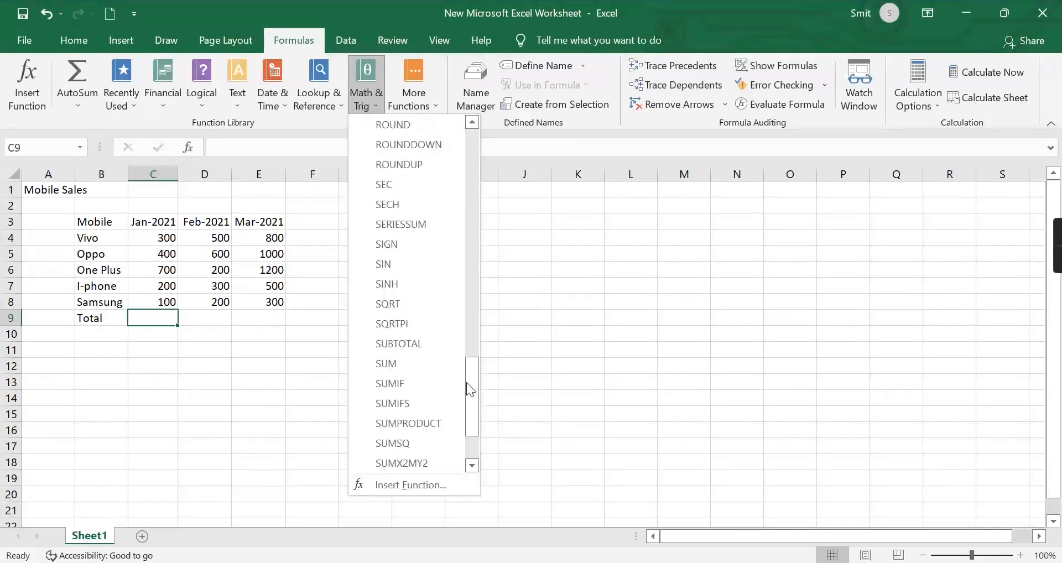
{"action": "left_click", "coordinate": [389, 362]}
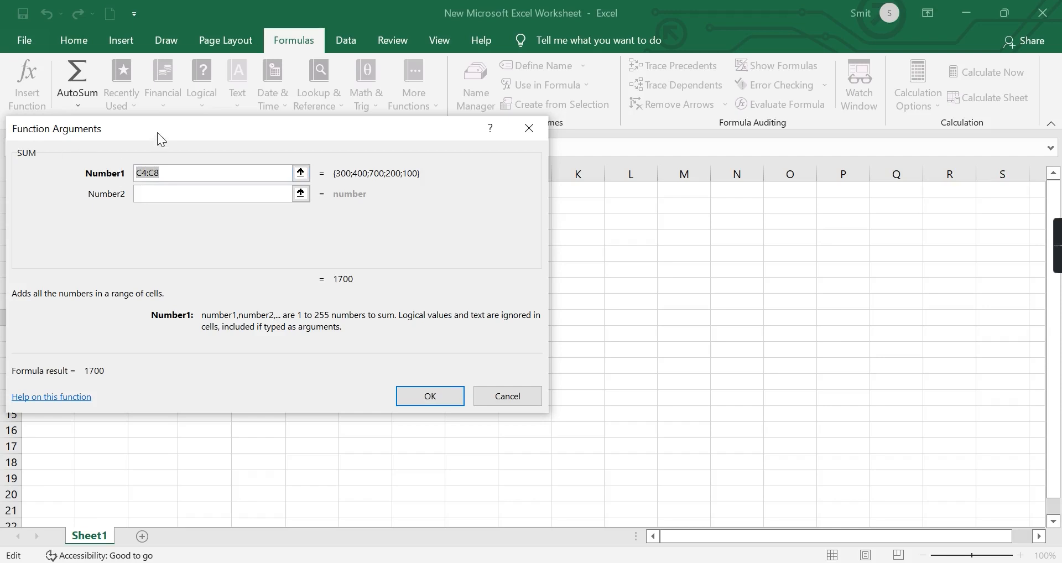
{"action": "left_click_drag", "start_coordinate": [157, 131], "coordinate": [486, 178]}
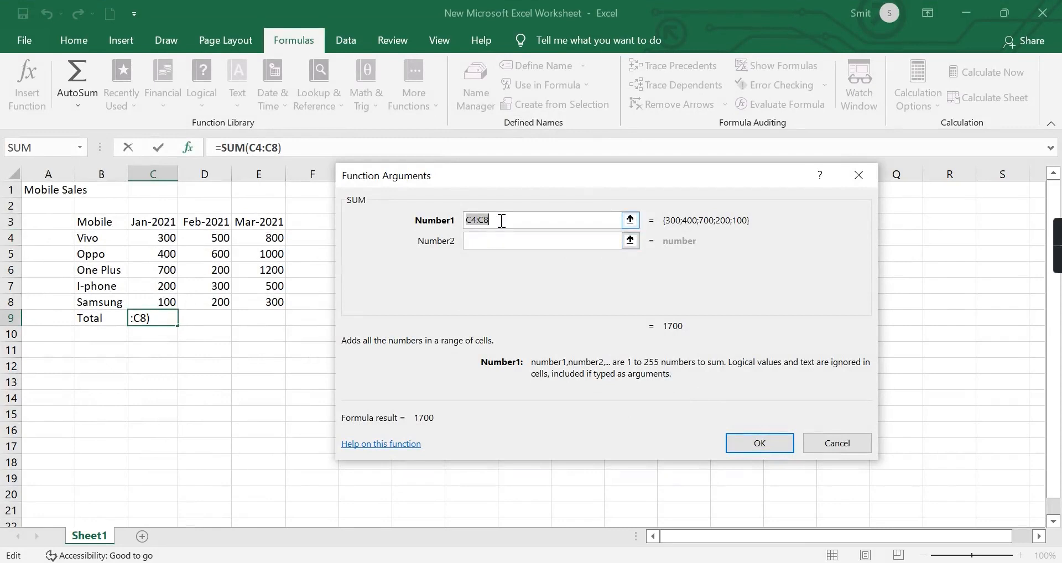
- Replace the suggested Number1 argument with the range C4:C8 and confirm the SUM function for the Jan-2021 total
{"action": "key", "text": "BackSpace"}
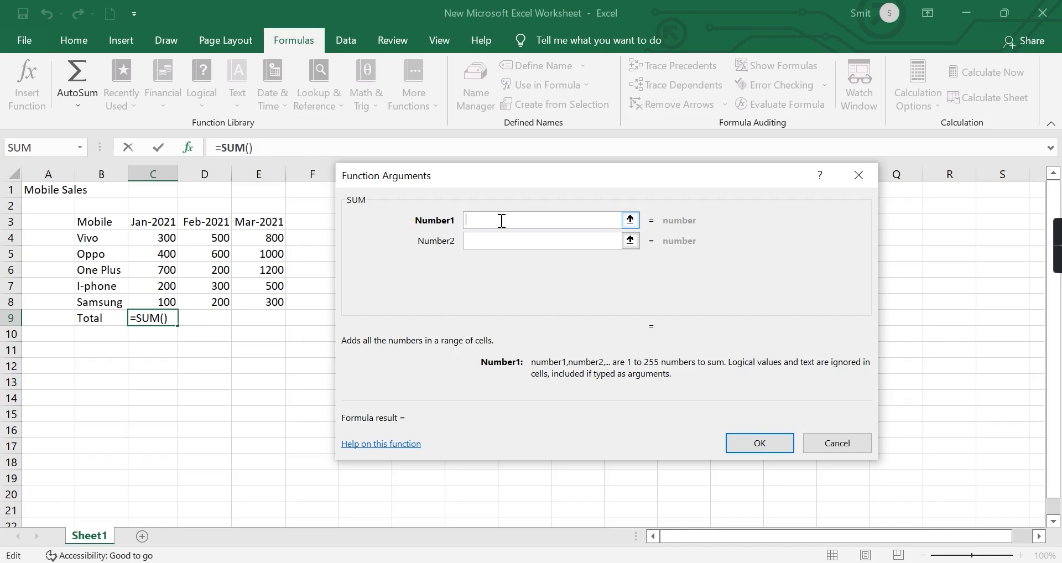
{"action": "type", "text": "C4"}
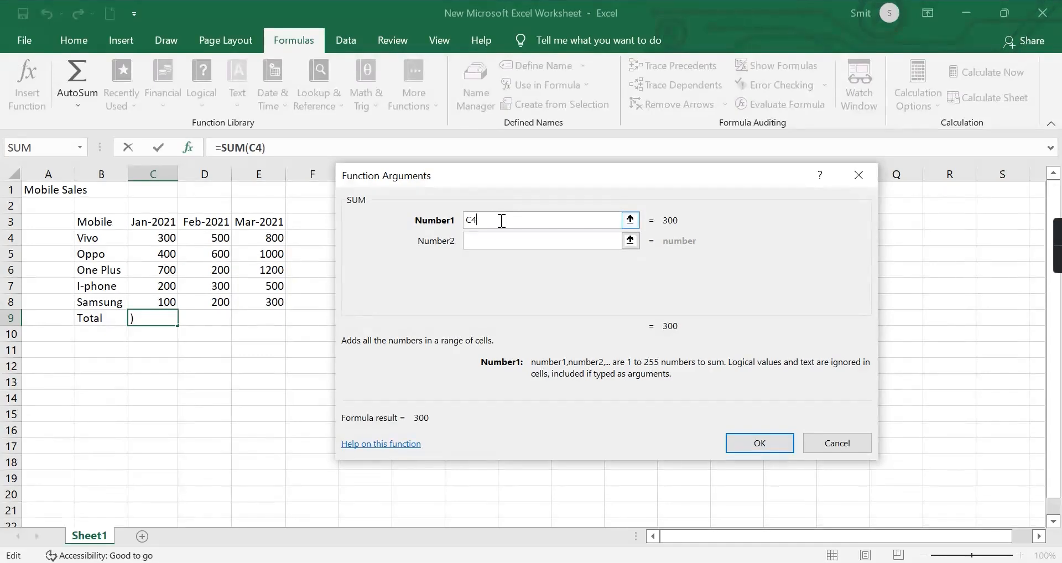
{"action": "type", "text": ":C8"}
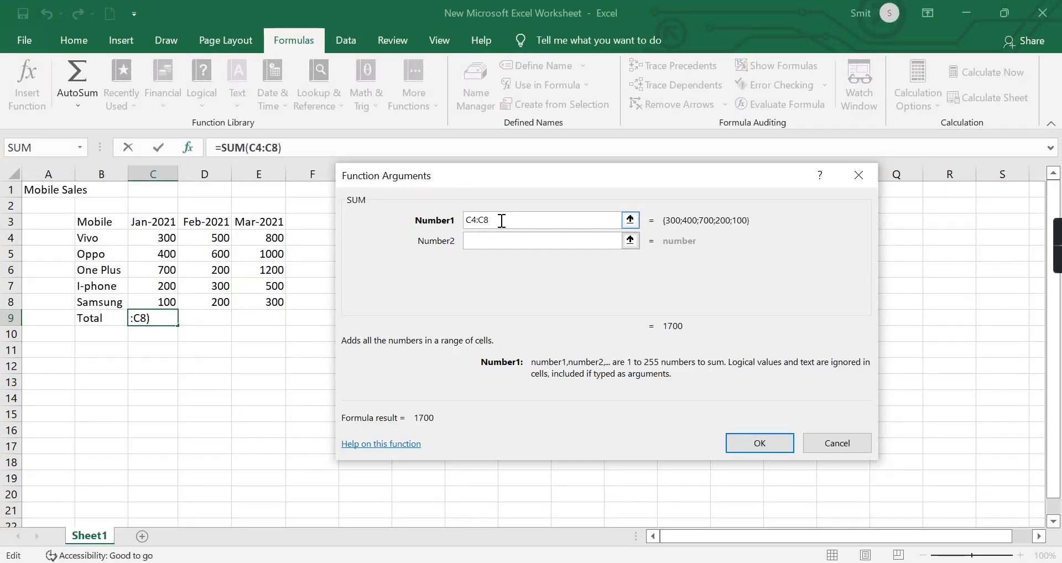
{"action": "left_click", "coordinate": [754, 444]}
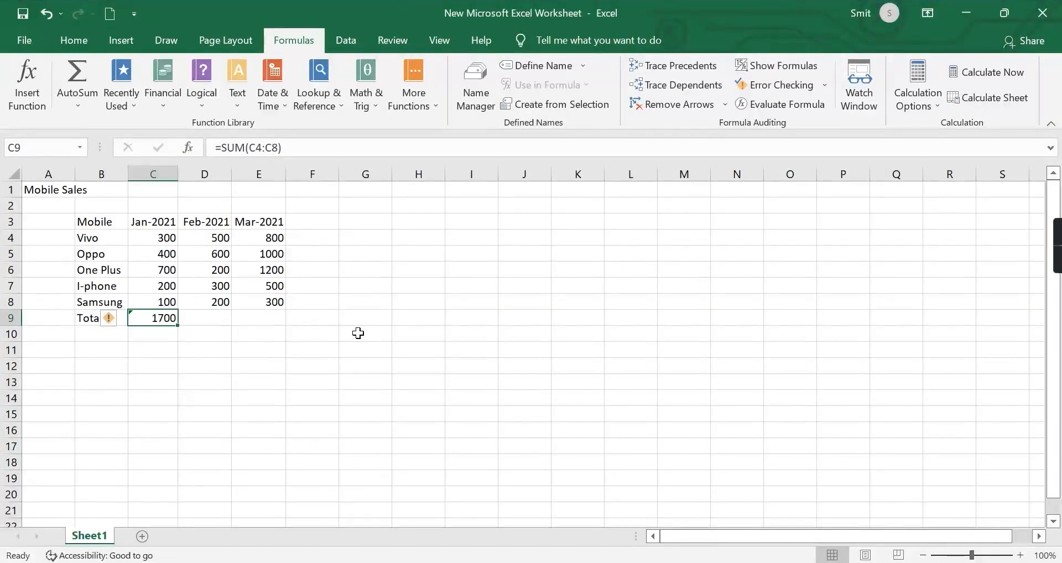
- Total the Feb-2021 sales in D9 with the Math & Trig SUM function over the range D4:D8
{"action": "left_click", "coordinate": [192, 322]}
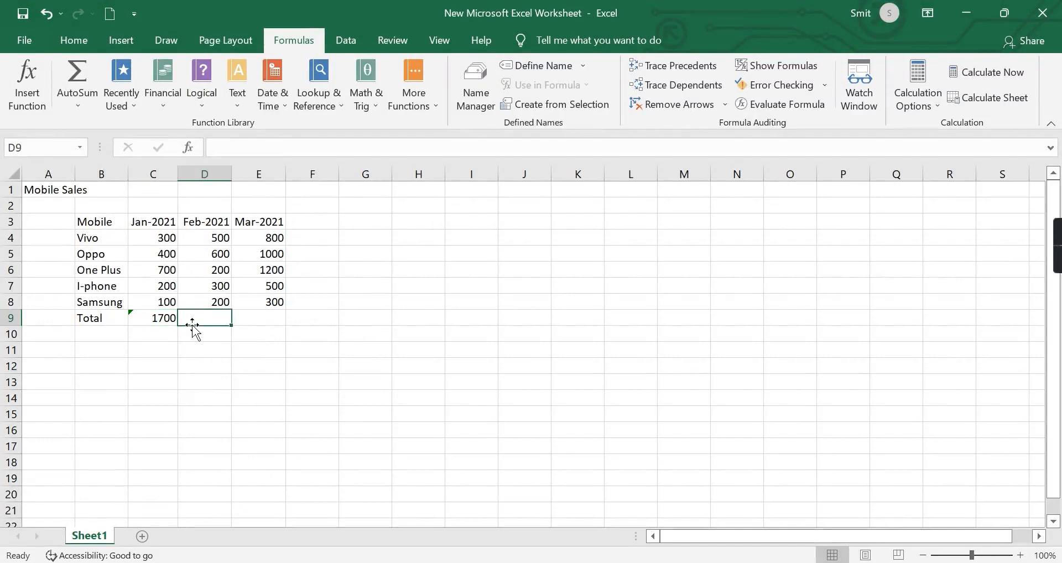
{"action": "type", "text": "="}
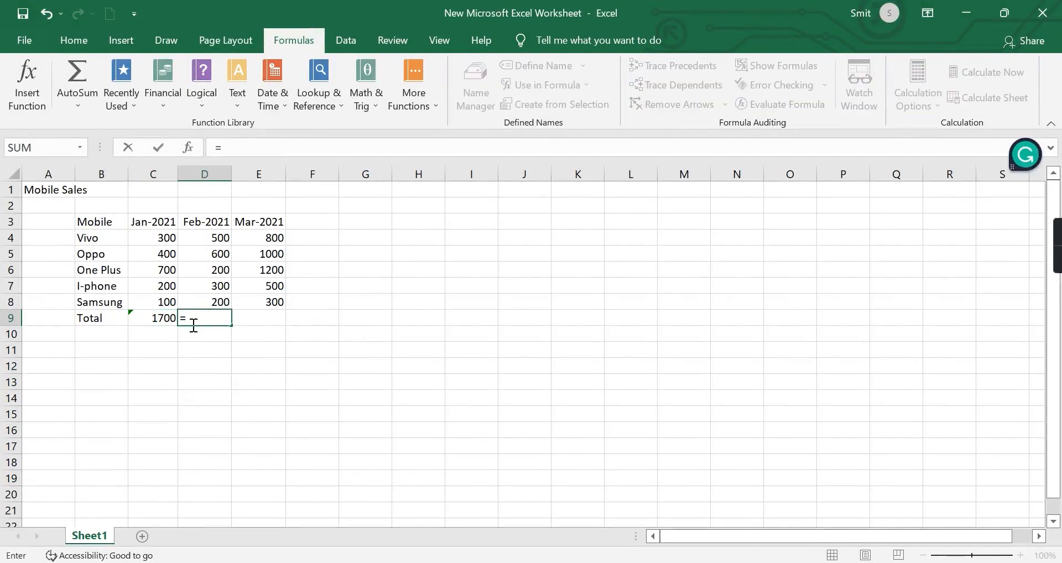
{"action": "left_click", "coordinate": [382, 104]}
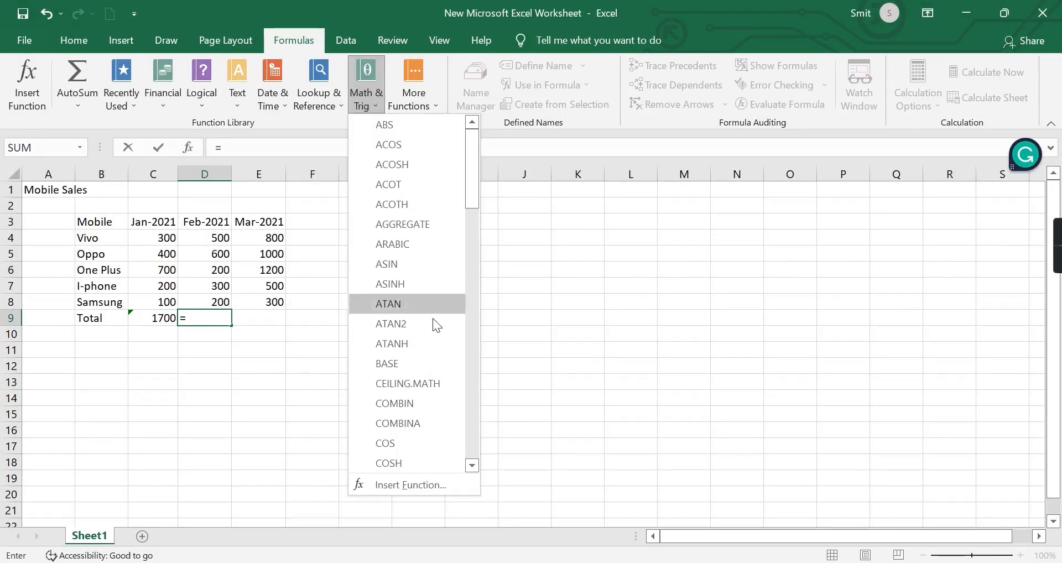
{"action": "left_click", "coordinate": [472, 374]}
{"action": "left_click", "coordinate": [472, 374]}
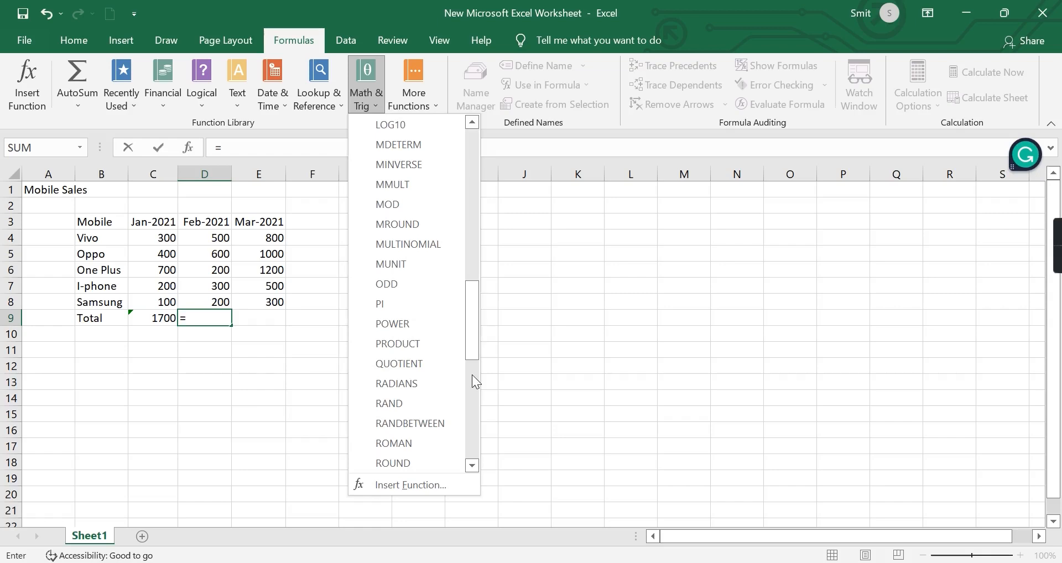
{"action": "left_click", "coordinate": [475, 424]}
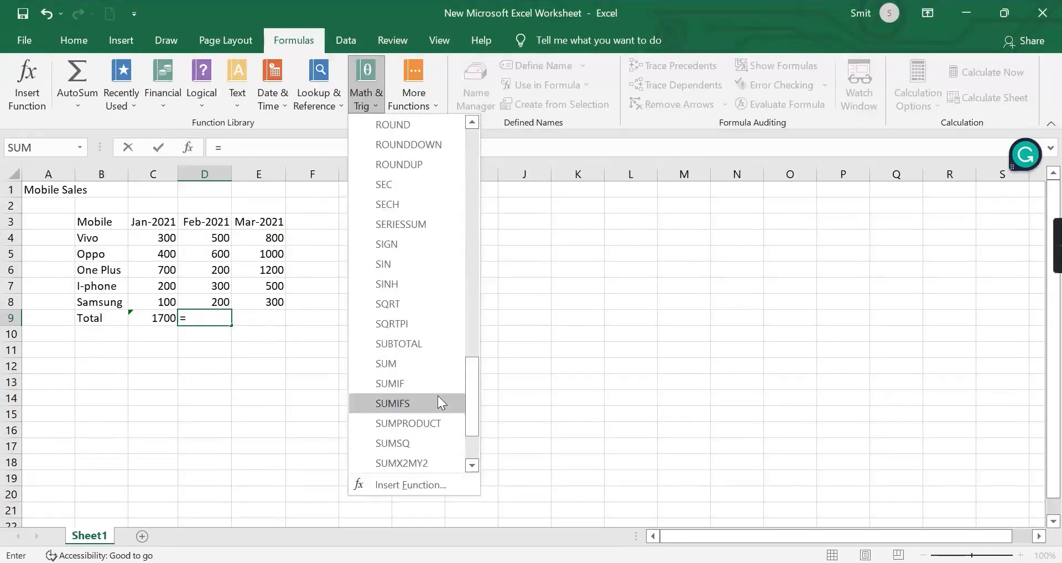
{"action": "left_click", "coordinate": [412, 365]}
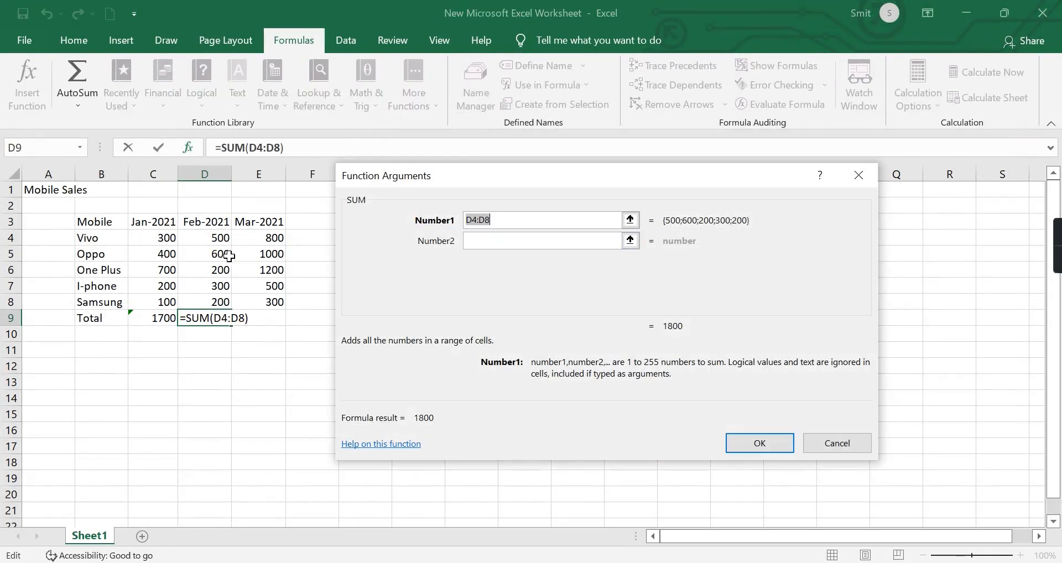
{"action": "left_click", "coordinate": [784, 442]}
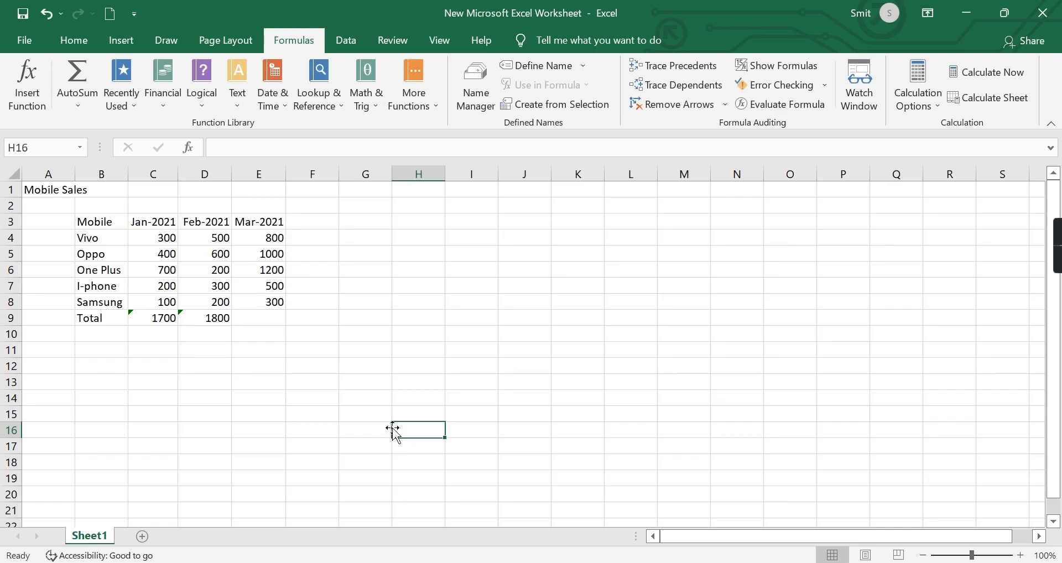
- Try to total the Mar-2021 sales in E9 by entering =SUM without an opening parenthesis and selecting E4:E8
{"action": "left_click", "coordinate": [250, 318]}
{"action": "type", "text": "="}
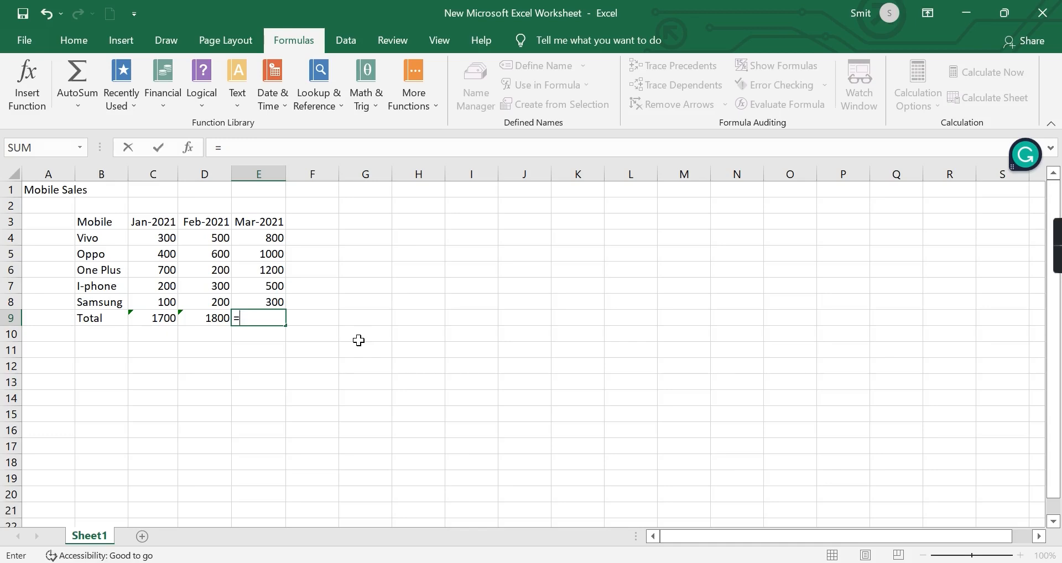
{"action": "type", "text": "SUM"}
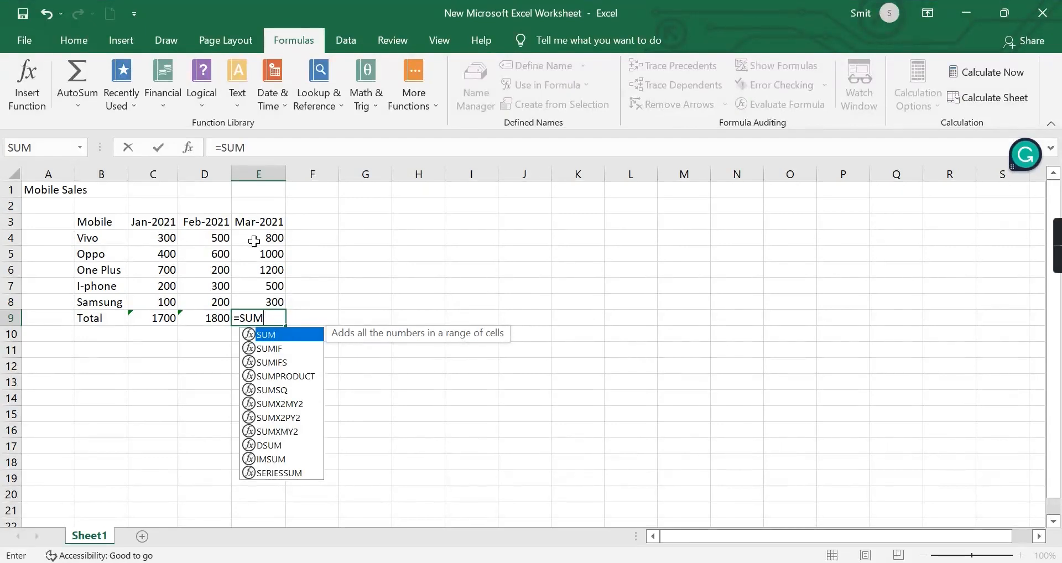
{"action": "left_click_drag", "start_coordinate": [254, 242], "coordinate": [274, 299]}
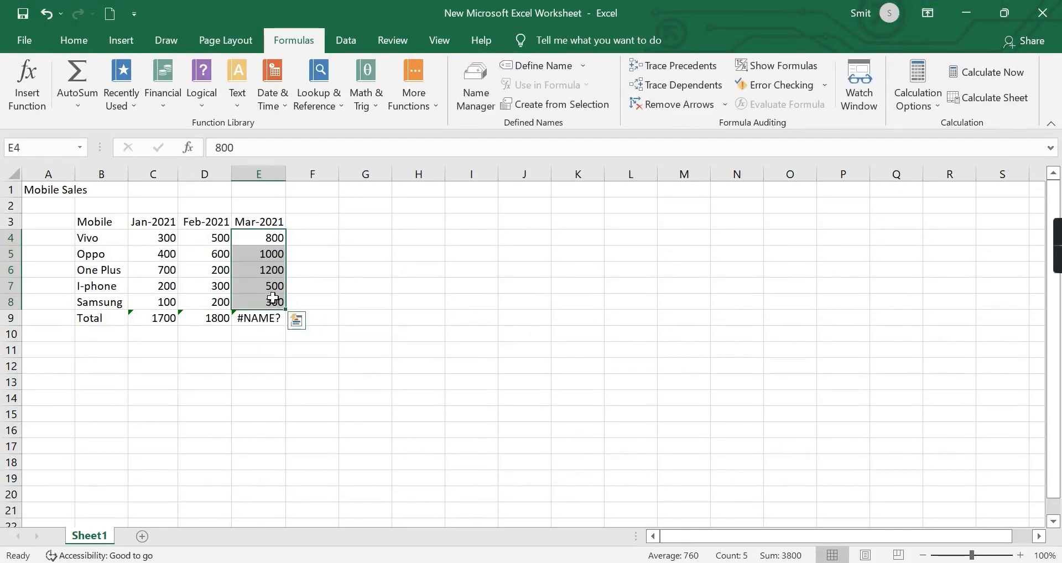
- Rewrite the Mar-2021 total in E9 as =SUM(E4:E8), picking the range from the sales column
{"action": "left_click", "coordinate": [250, 329]}
{"action": "left_click", "coordinate": [254, 319]}
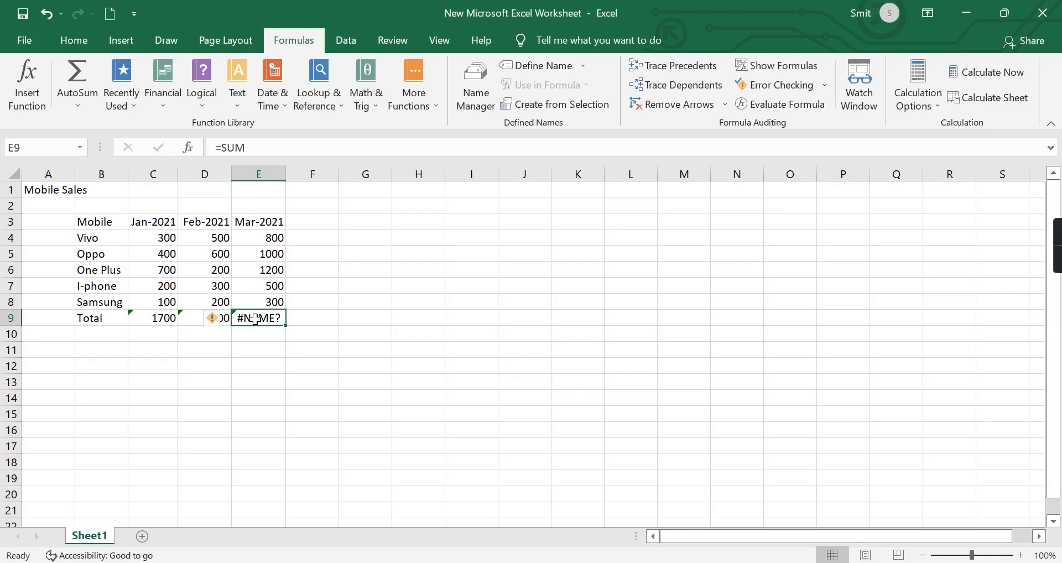
{"action": "double_click", "coordinate": [255, 319]}
{"action": "key", "text": "BackSpace"}
{"action": "key", "text": "BackSpace"}
{"action": "key", "text": "BackSpace"}
{"action": "type", "text": "SUM"}
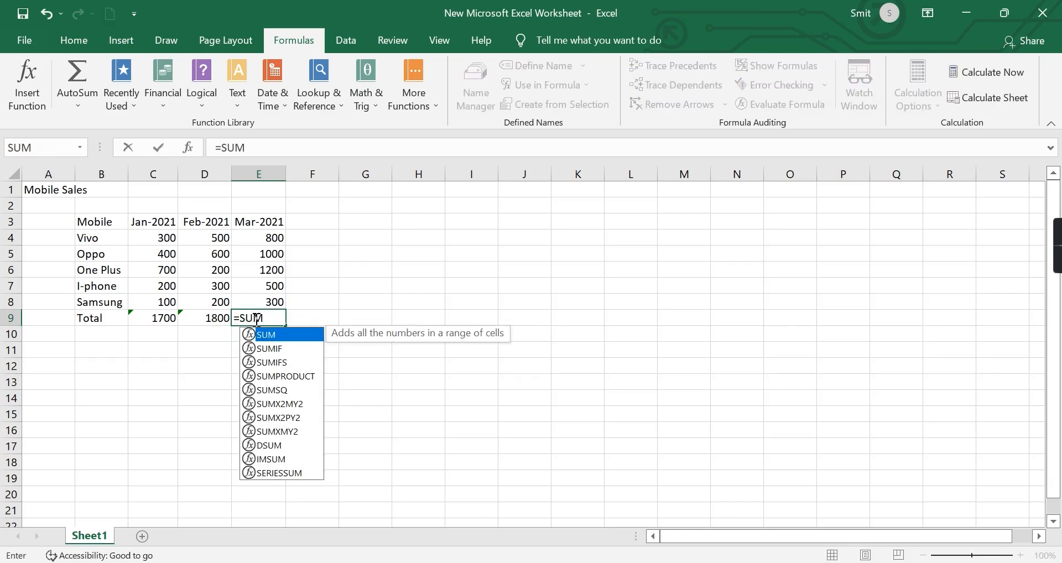
{"action": "type", "text": "("}
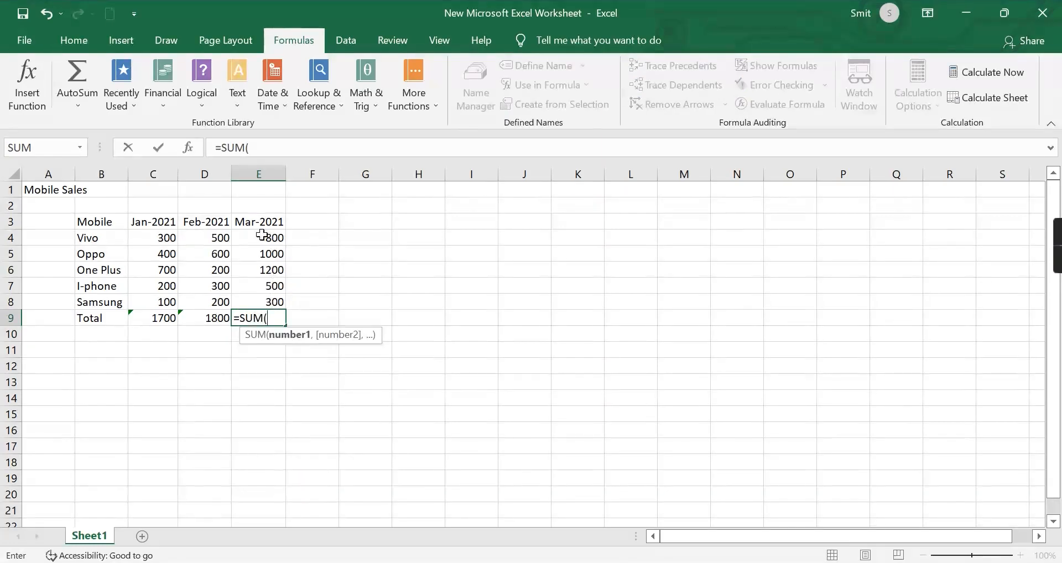
{"action": "left_click_drag", "start_coordinate": [260, 233], "coordinate": [264, 299]}
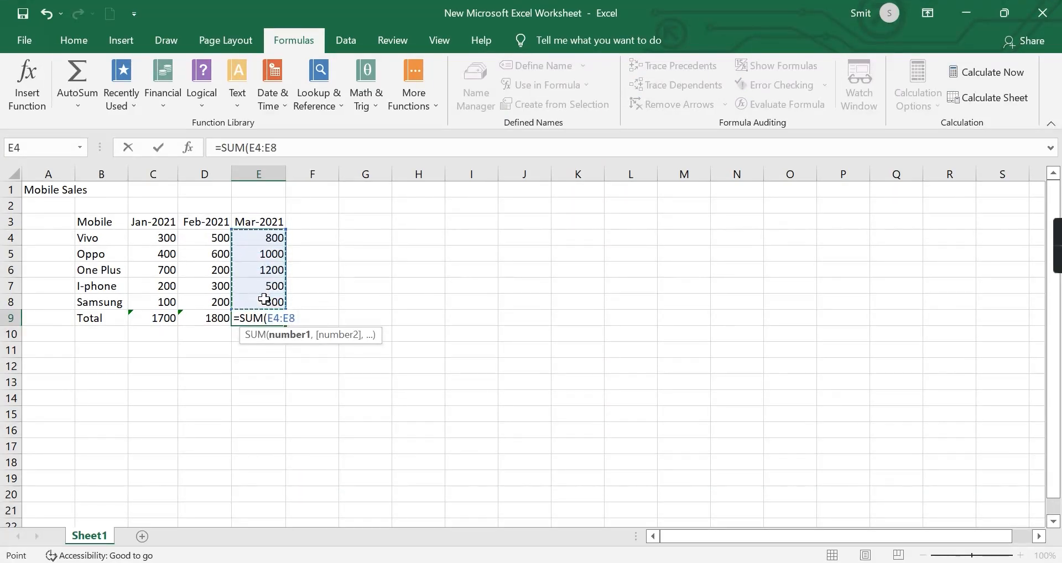
{"action": "type", "text": ")"}
{"action": "key", "text": "Return"}
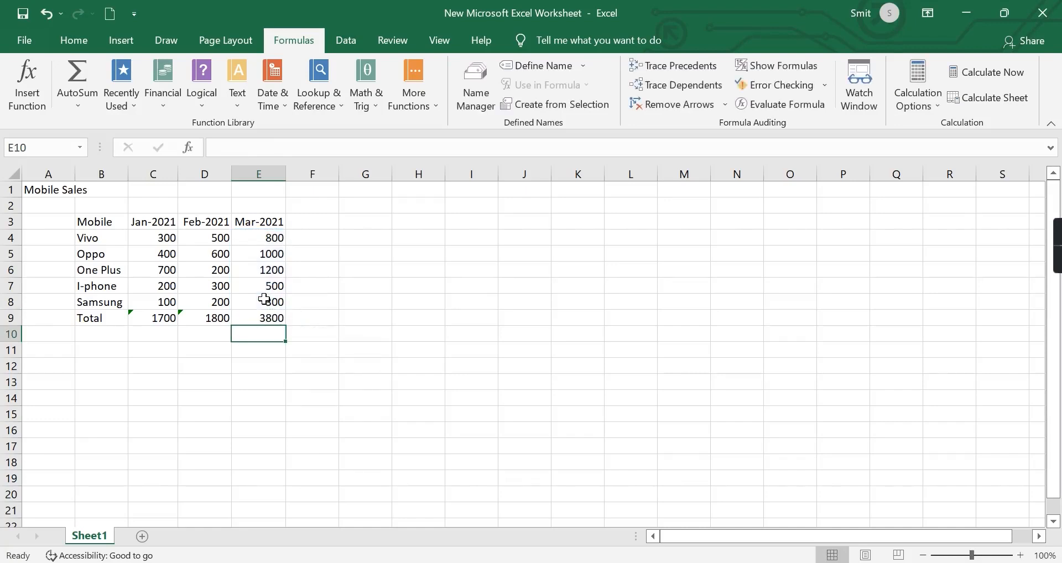
{"action": "left_click", "coordinate": [370, 330]}
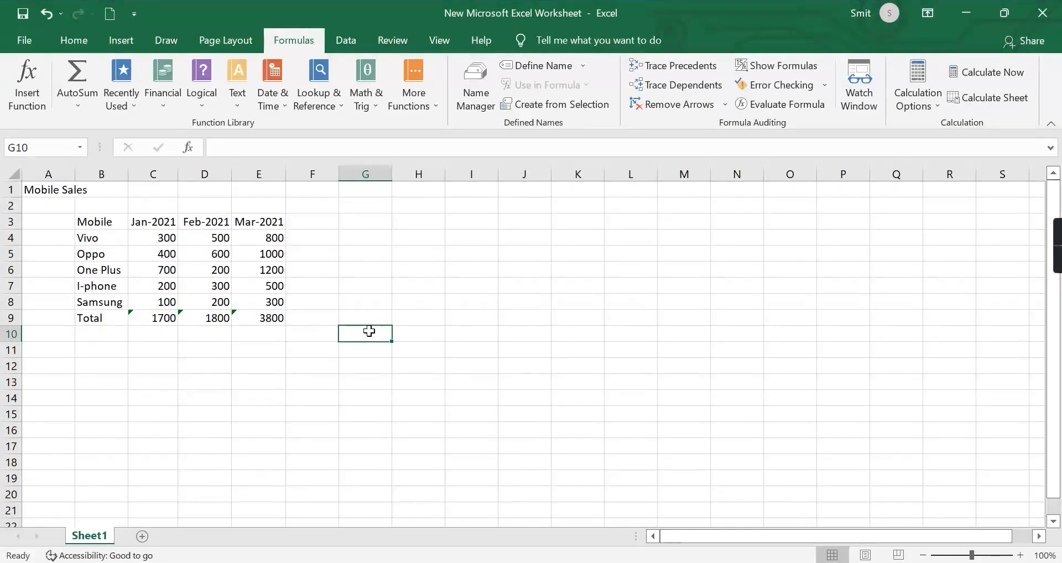
- Clear the three monthly SUM totals from C9:E9 in the Total row
{"action": "left_click", "coordinate": [152, 326]}
{"action": "left_click_drag", "start_coordinate": [148, 319], "coordinate": [251, 316]}
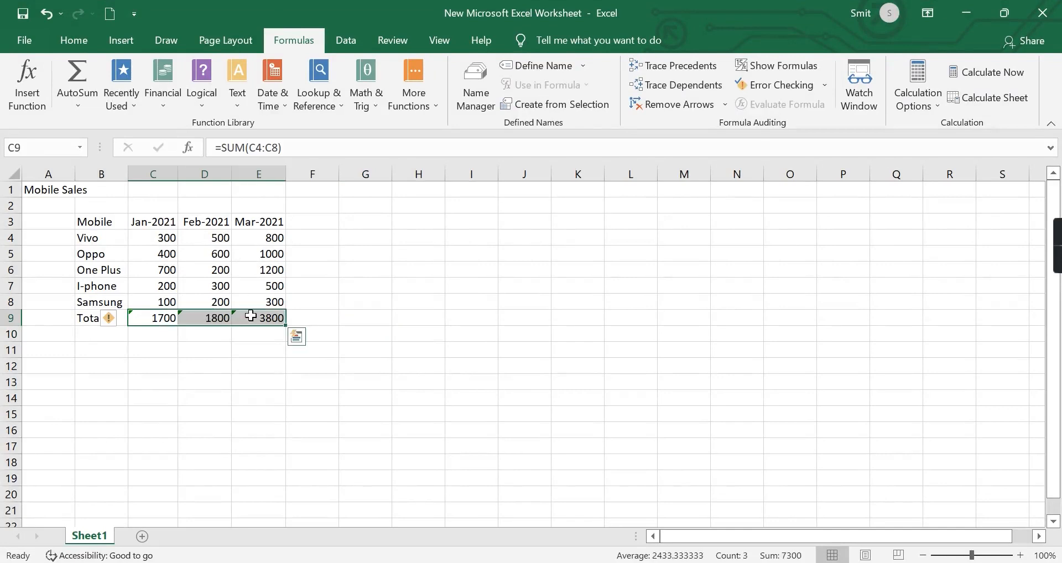
{"action": "key", "text": "Delete"}
{"action": "left_click", "coordinate": [311, 380]}
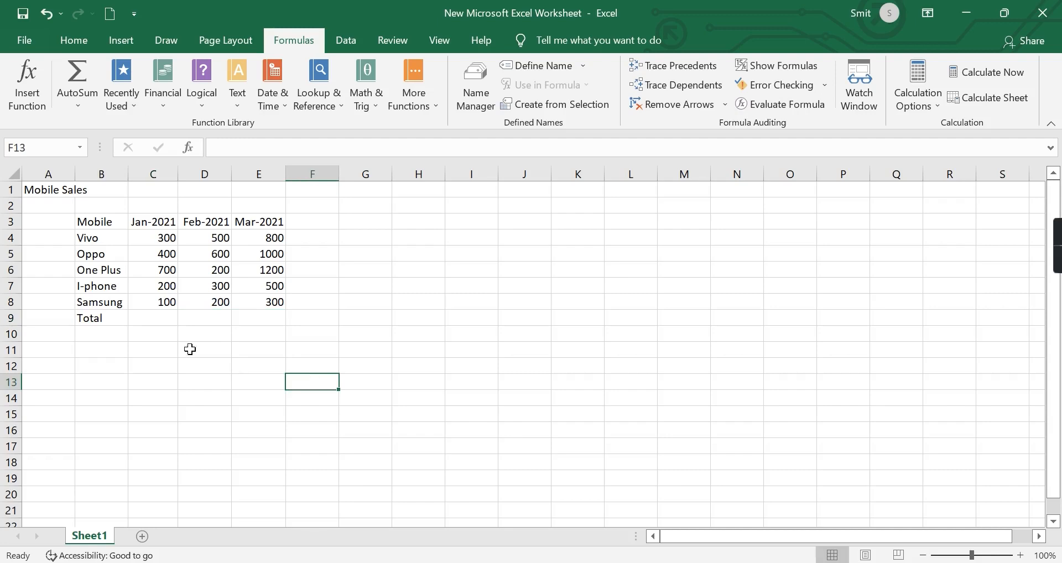
{"action": "left_click", "coordinate": [135, 320]}
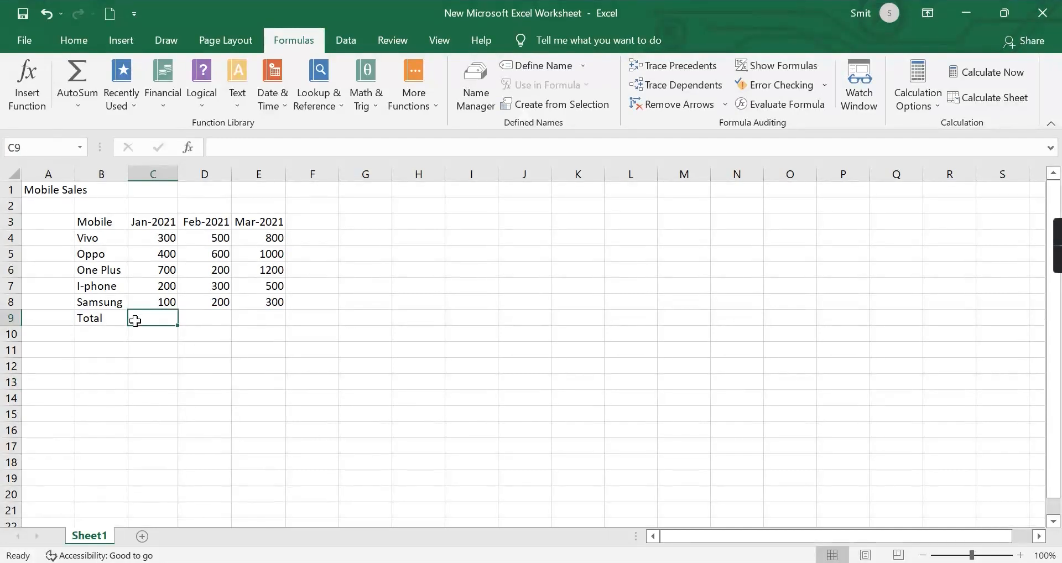
{"action": "type", "text": "="}
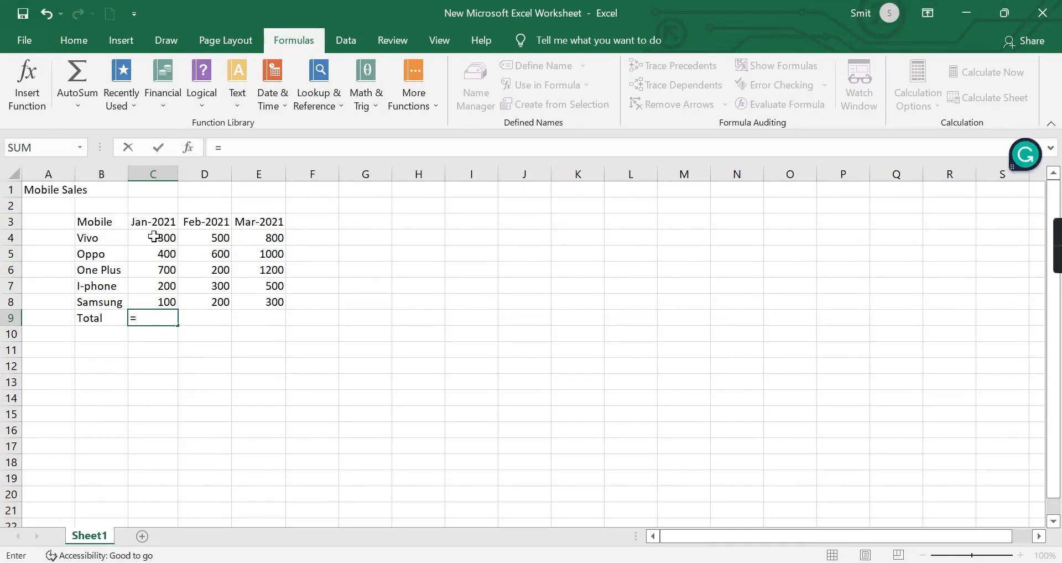
{"action": "left_click", "coordinate": [154, 237]}
{"action": "type", "text": "+"}
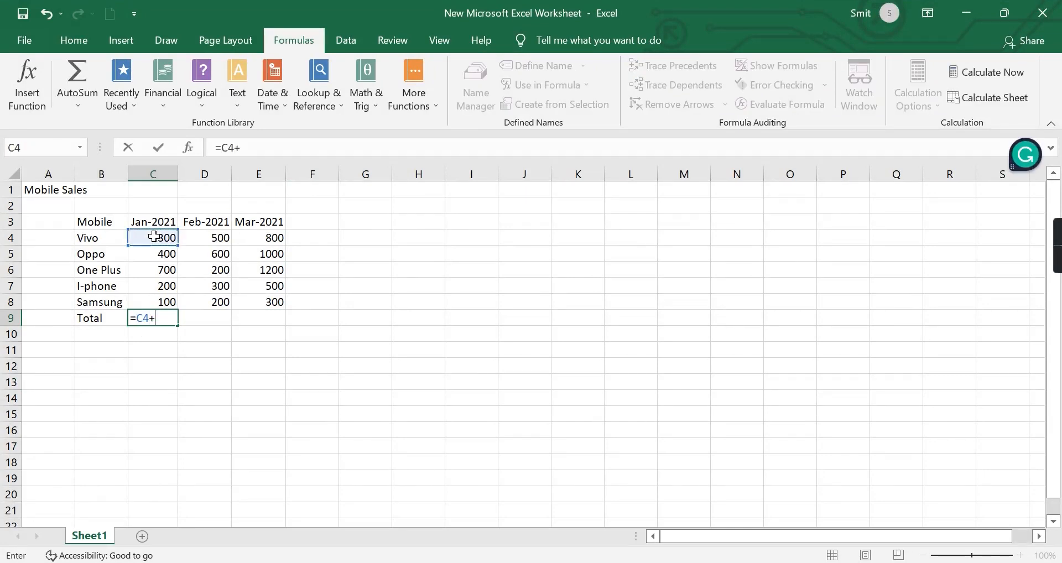
{"action": "left_click", "coordinate": [157, 252]}
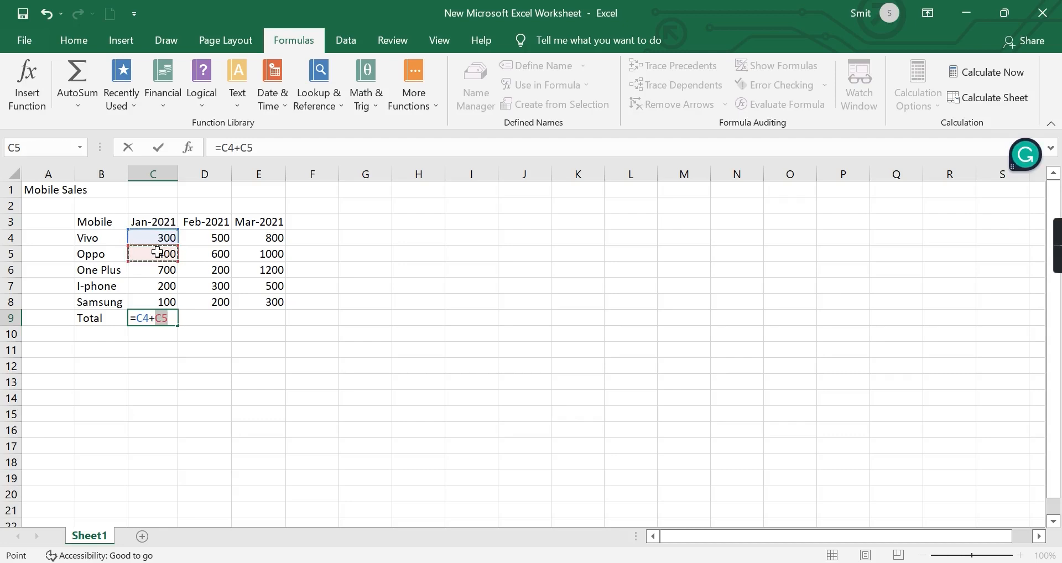
{"action": "key", "text": "Escape"}
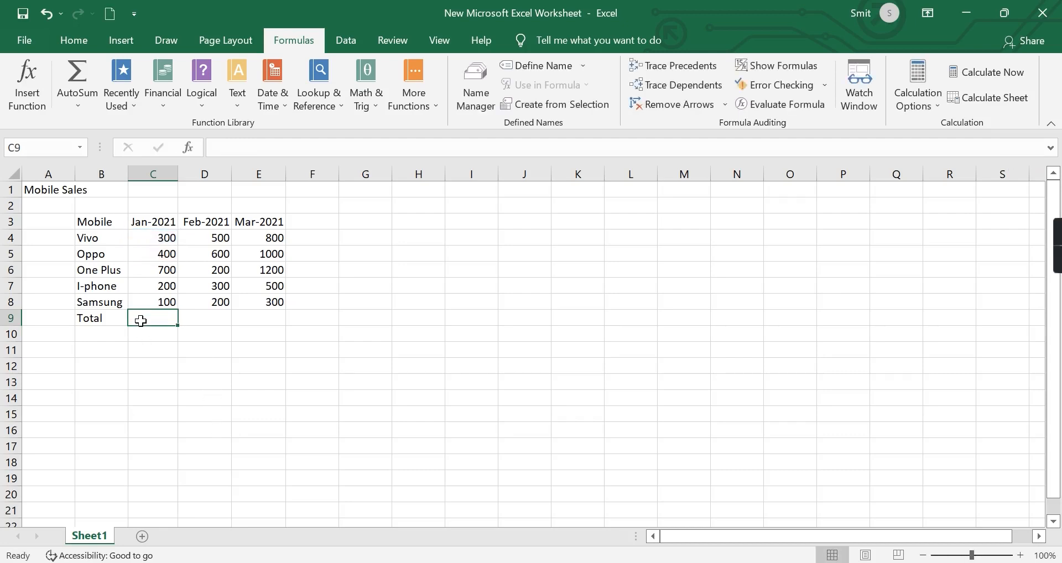
- Total the Jan-2021 sales in C9 with the Math & Trig SUM function over the range C4:C8
{"action": "type", "text": "="}
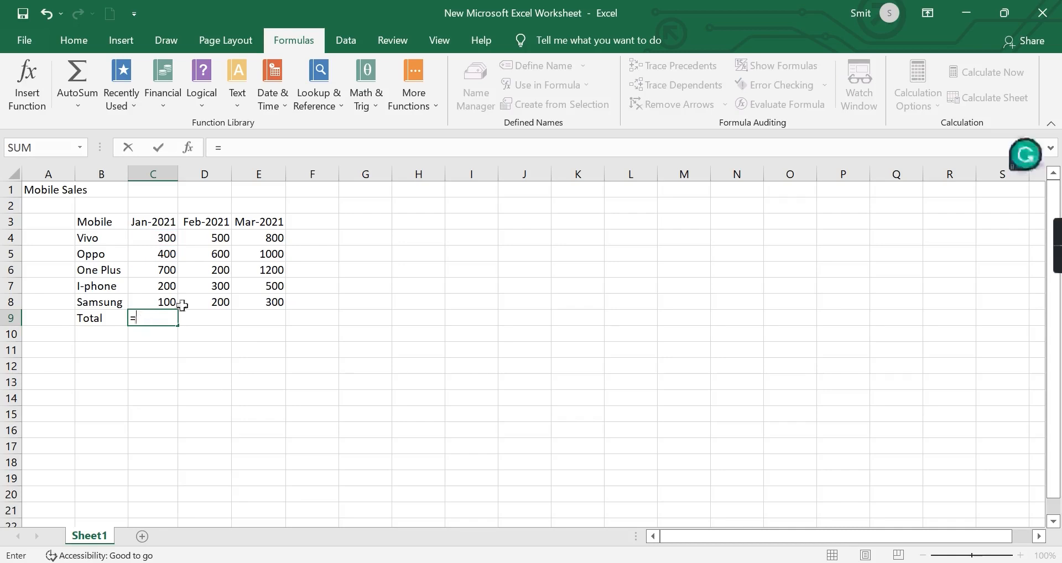
{"action": "left_click", "coordinate": [370, 88]}
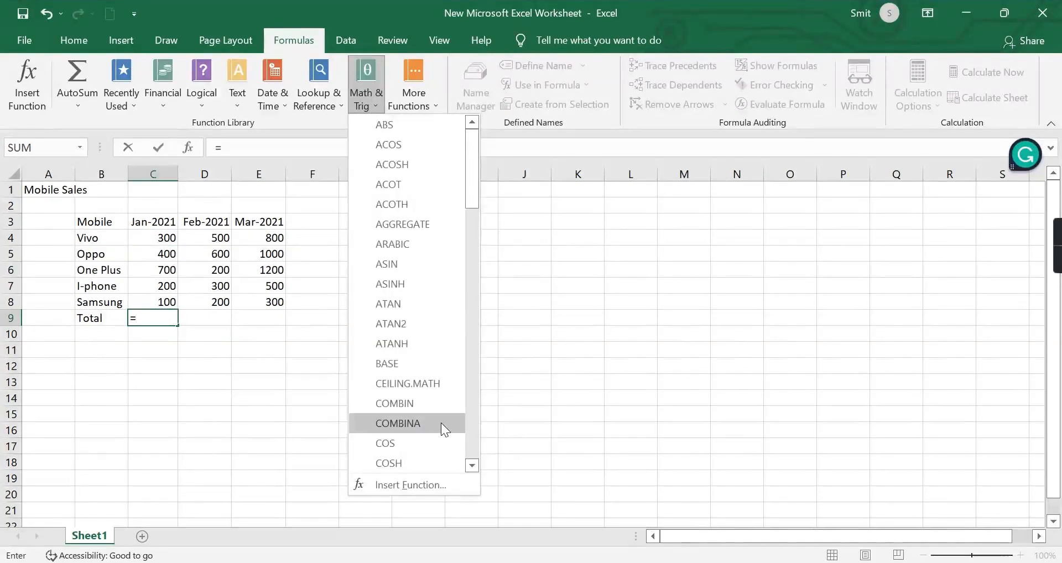
{"action": "scroll", "coordinate": [441, 424], "scroll_direction": "down", "scroll_amount": 3}
{"action": "scroll", "coordinate": [436, 388], "scroll_direction": "down", "scroll_amount": 3}
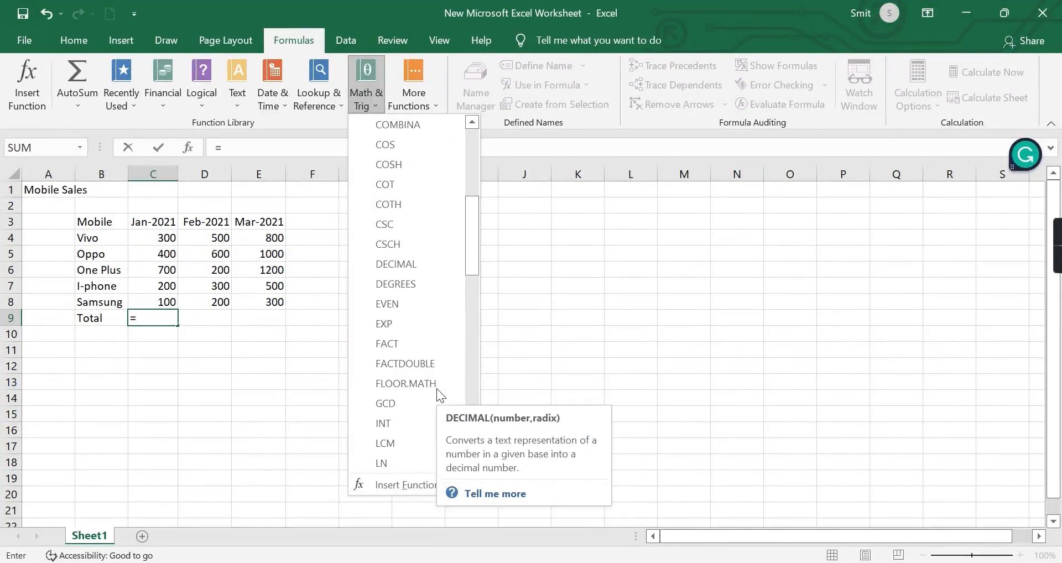
{"action": "scroll", "coordinate": [436, 388], "scroll_direction": "down", "scroll_amount": 8}
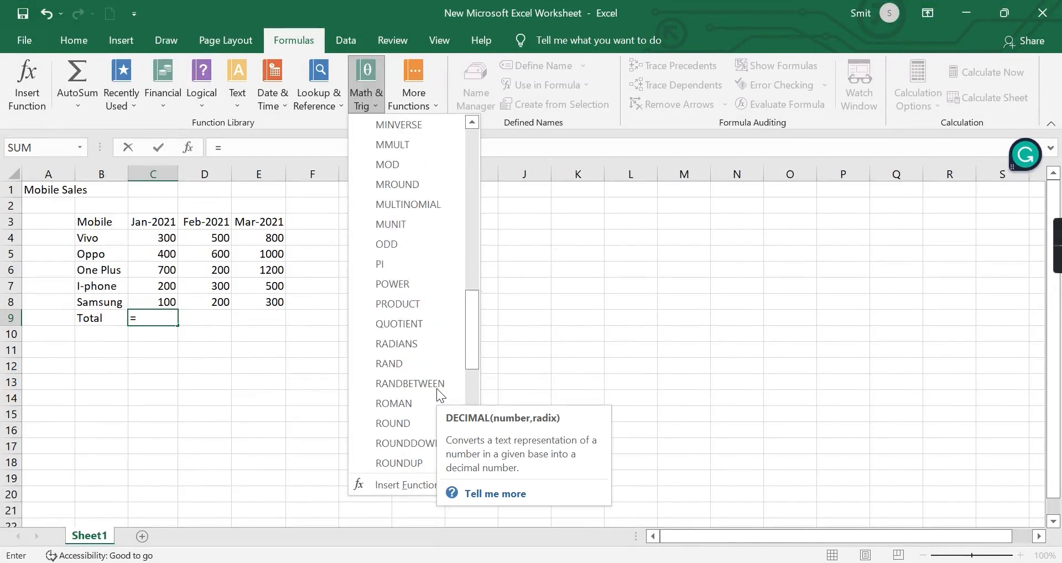
{"action": "scroll", "coordinate": [436, 388], "scroll_direction": "down", "scroll_amount": 1}
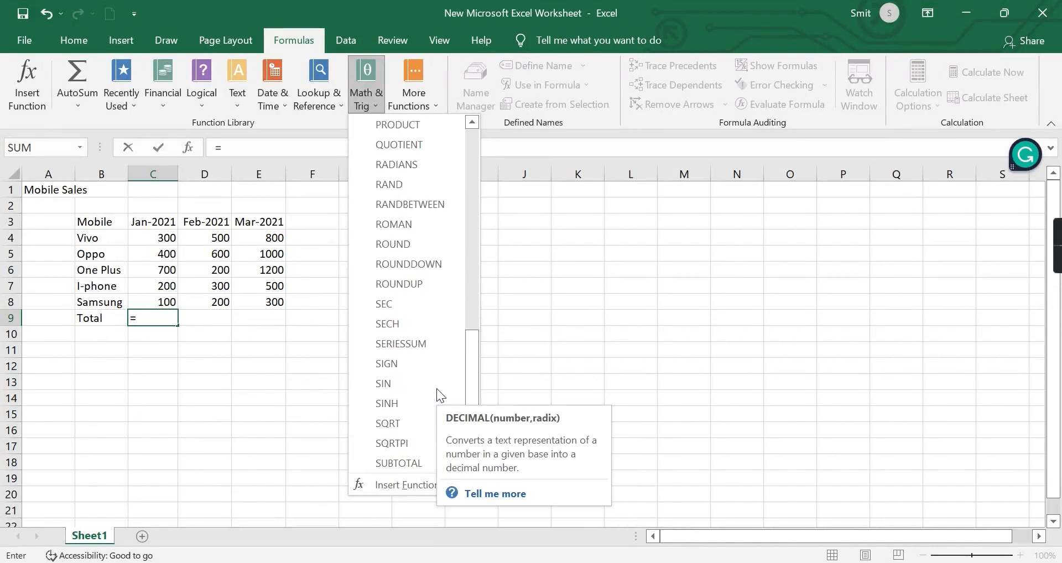
{"action": "scroll", "coordinate": [441, 394], "scroll_direction": "down", "scroll_amount": 2}
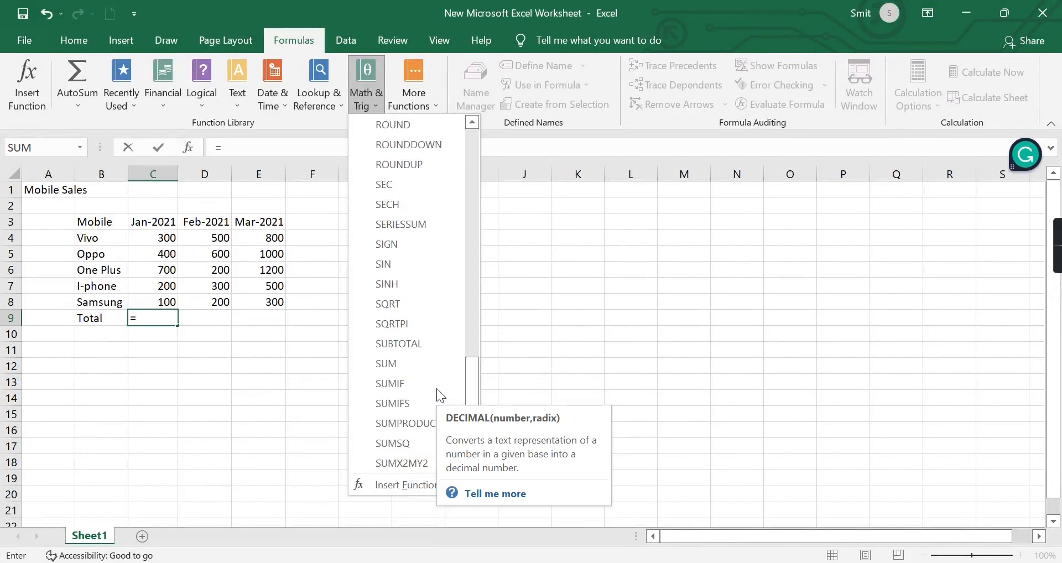
{"action": "left_click", "coordinate": [387, 362]}
{"action": "left_click", "coordinate": [738, 446]}
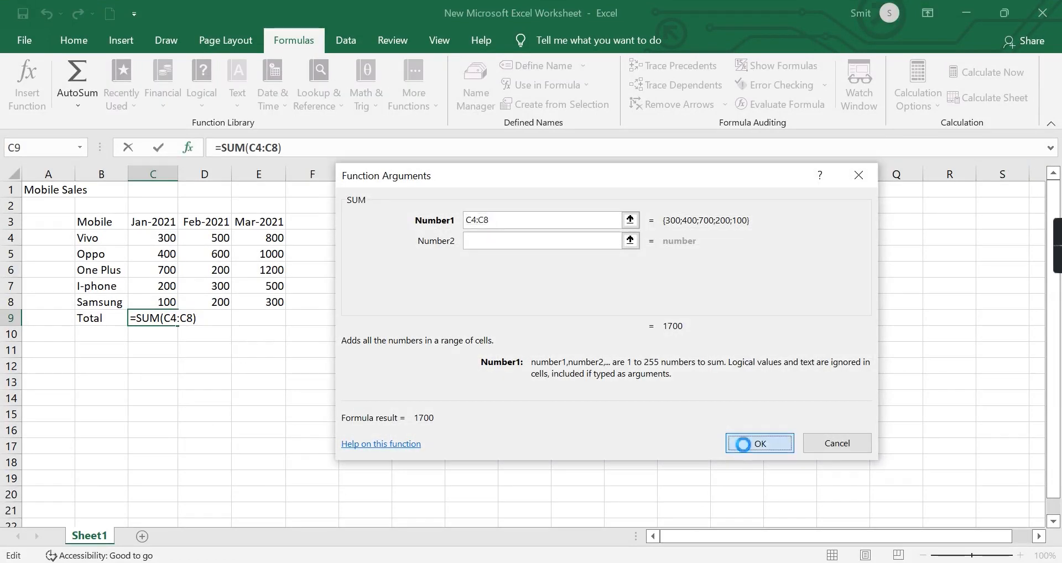
{"action": "left_click", "coordinate": [251, 415]}
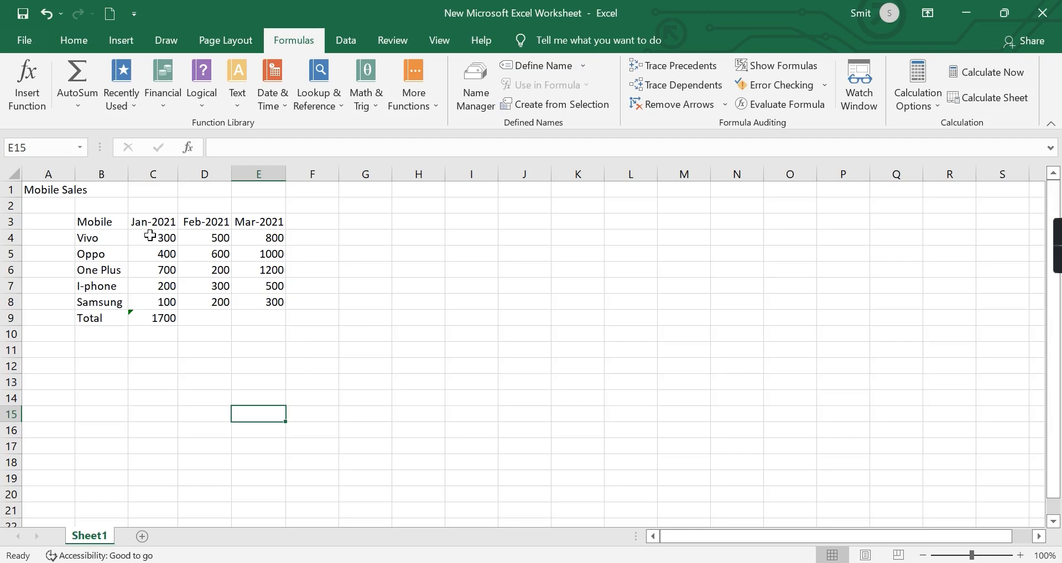
- Copy the Jan-2021 total formula from C9 into the Feb-2021 total cell D9
{"action": "left_click", "coordinate": [165, 315]}
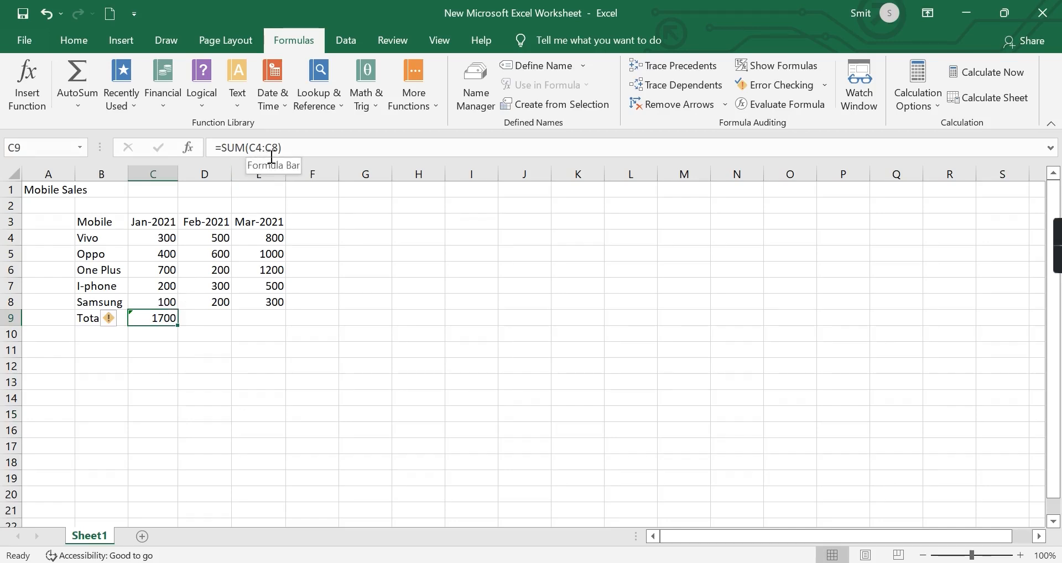
{"action": "left_click", "coordinate": [204, 338]}
{"action": "left_click", "coordinate": [163, 318]}
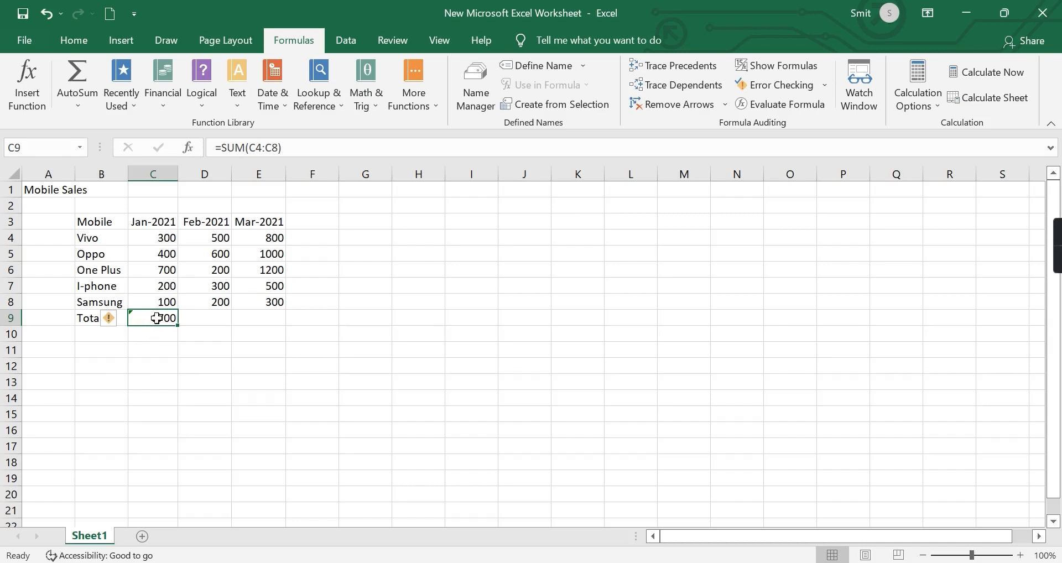
{"action": "key", "text": "ctrl+c"}
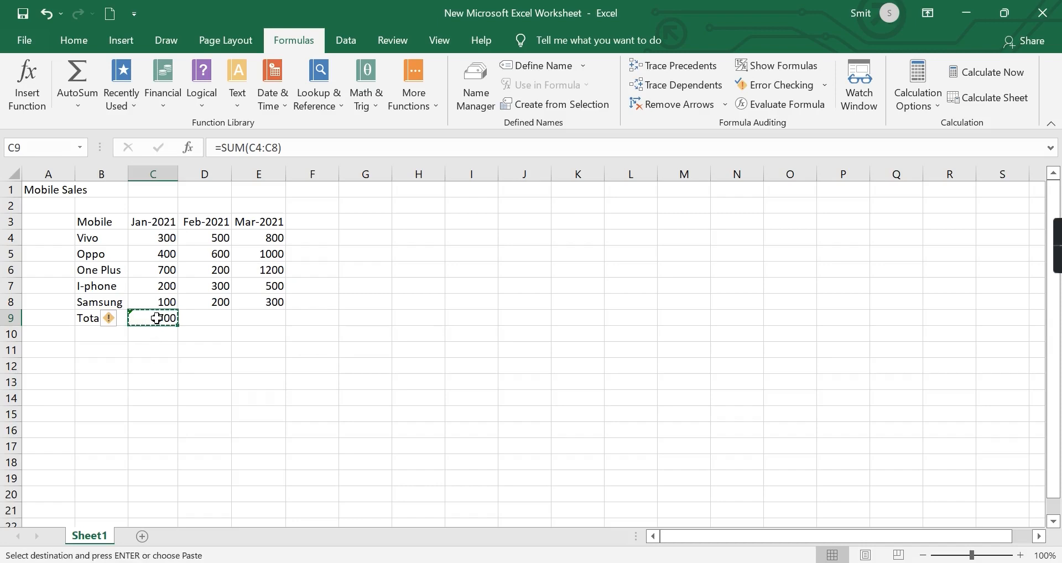
{"action": "left_click", "coordinate": [193, 318]}
{"action": "key", "text": "ctrl+v"}
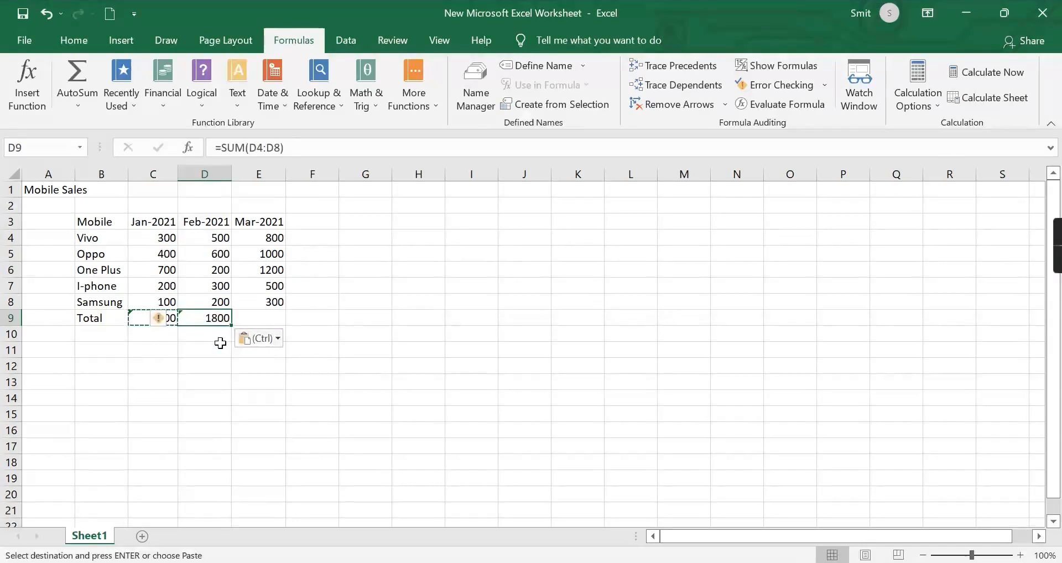
{"action": "left_click", "coordinate": [221, 348]}
{"action": "left_click", "coordinate": [220, 318]}
{"action": "key", "text": "Escape"}
{"action": "left_click", "coordinate": [213, 366]}
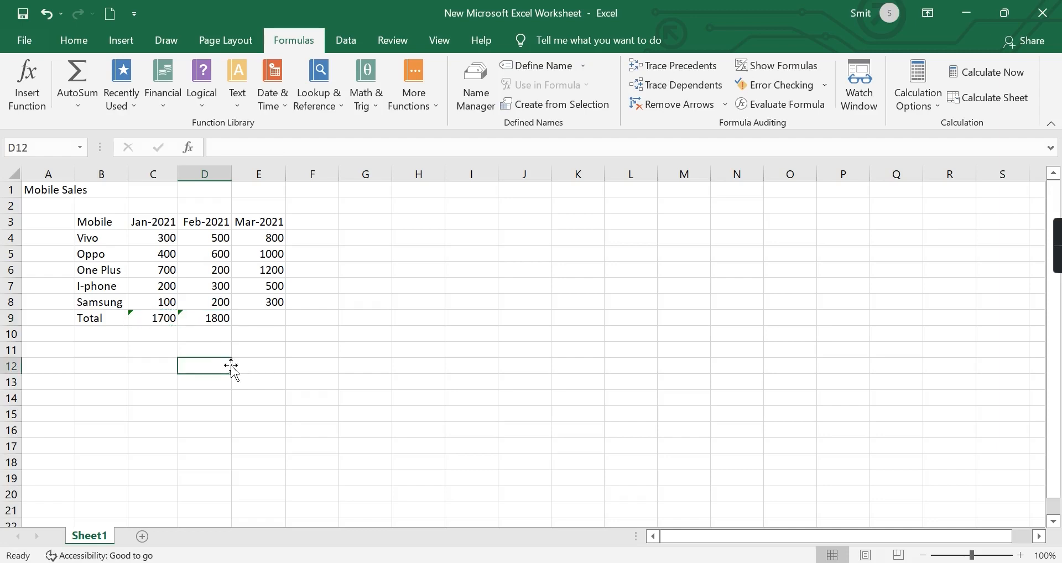
- Copy the Feb-2021 total formula from D9 into the Mar-2021 total cell E9
{"action": "left_click", "coordinate": [211, 317]}
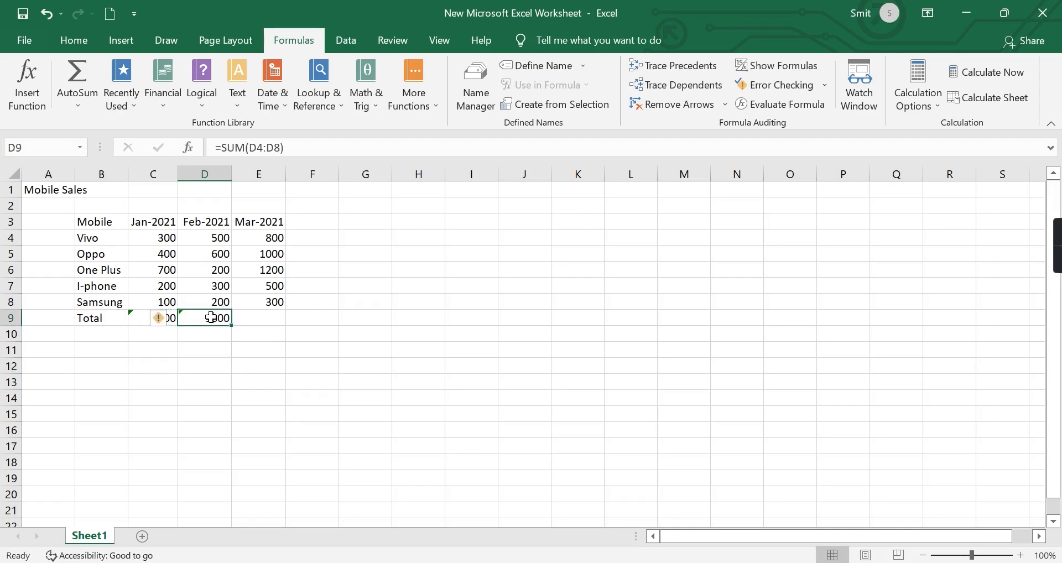
{"action": "key", "text": "ctrl+c"}
{"action": "left_click", "coordinate": [251, 317]}
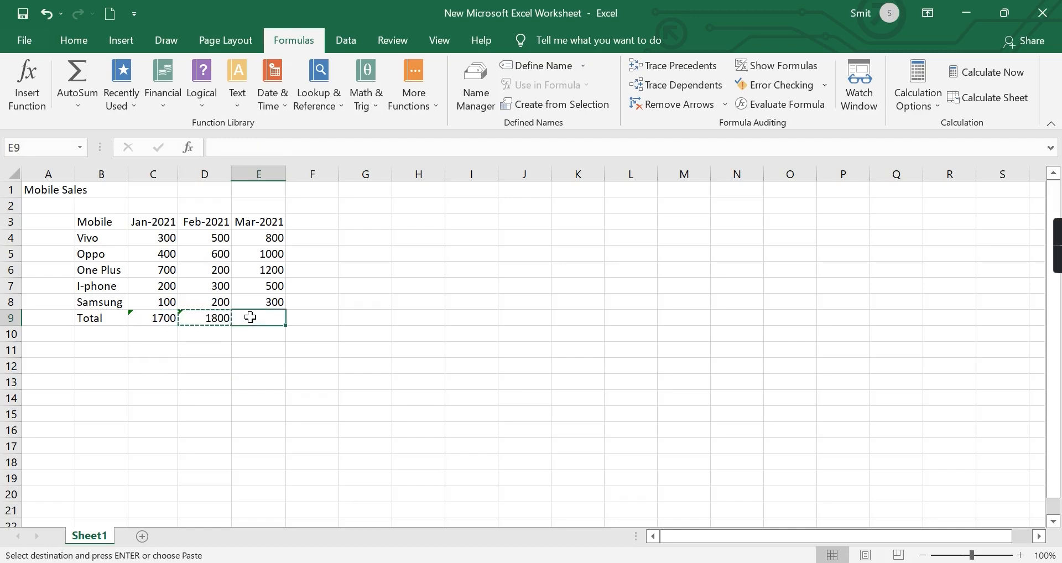
{"action": "key", "text": "ctrl+v"}
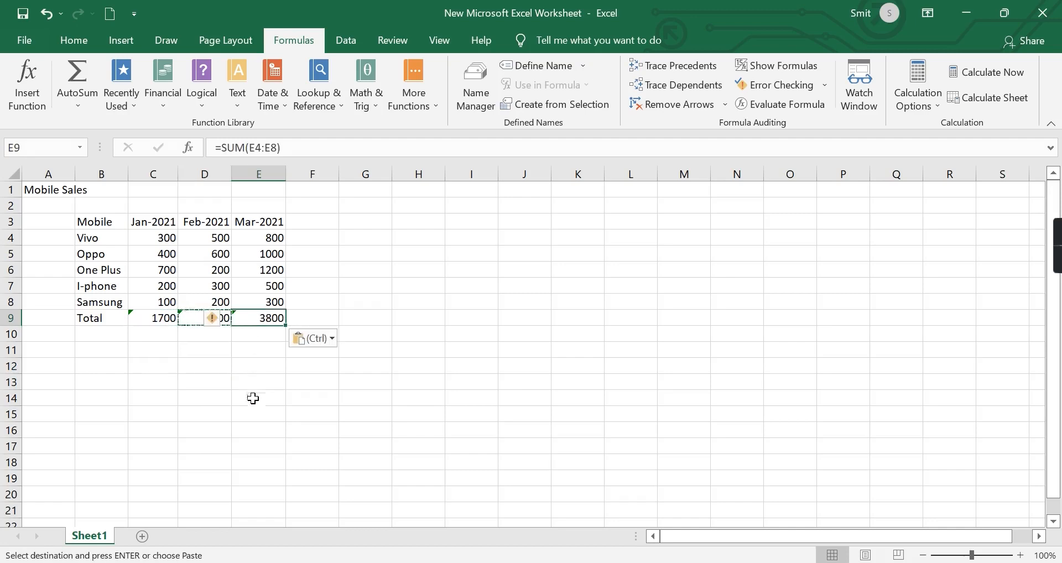
{"action": "key", "text": "Escape"}
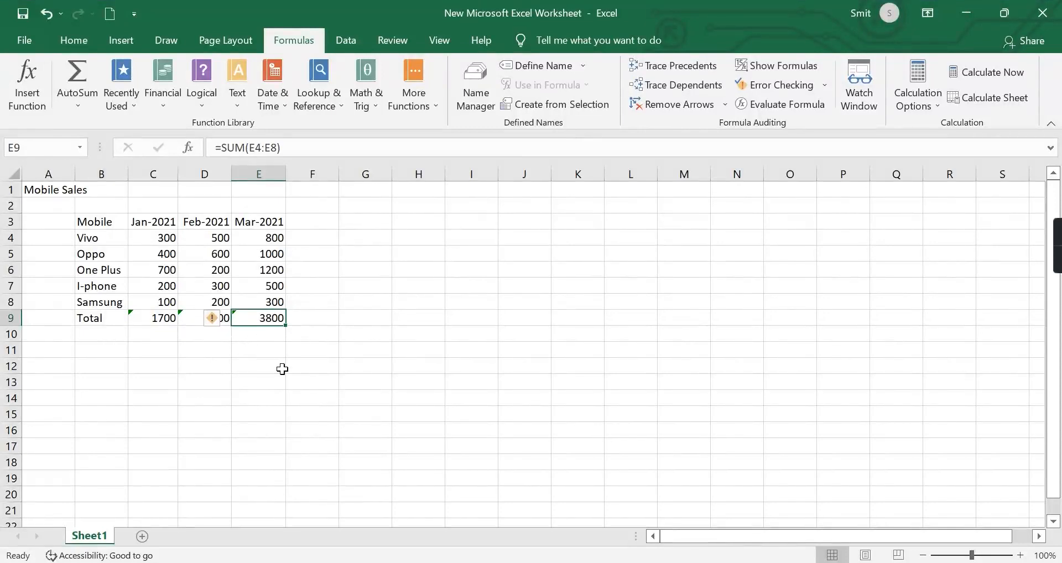
{"action": "left_click", "coordinate": [328, 363]}
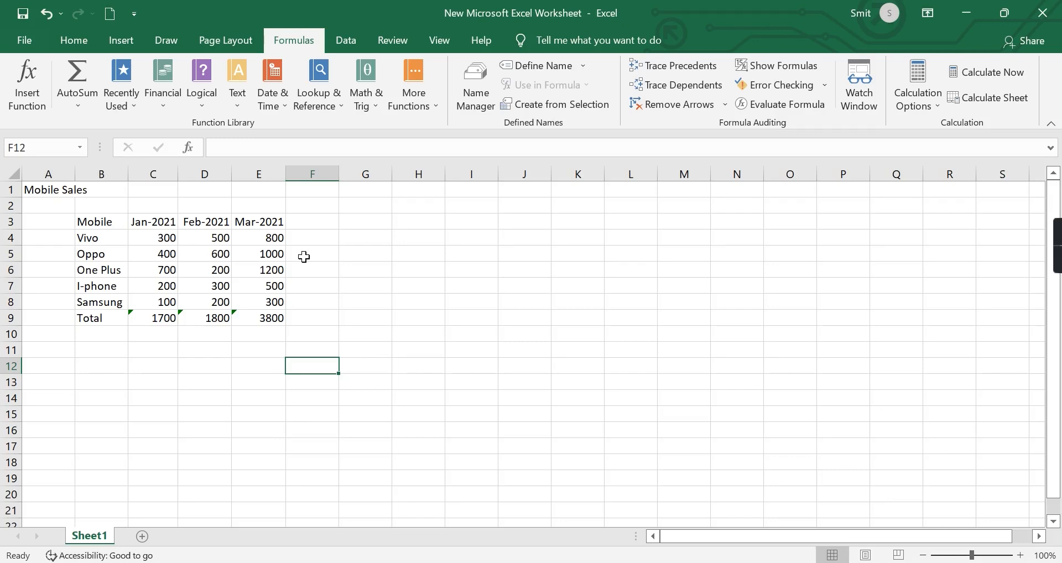
- Add the column heading Total in F3, beside Mar-2021
{"action": "left_click", "coordinate": [312, 224]}
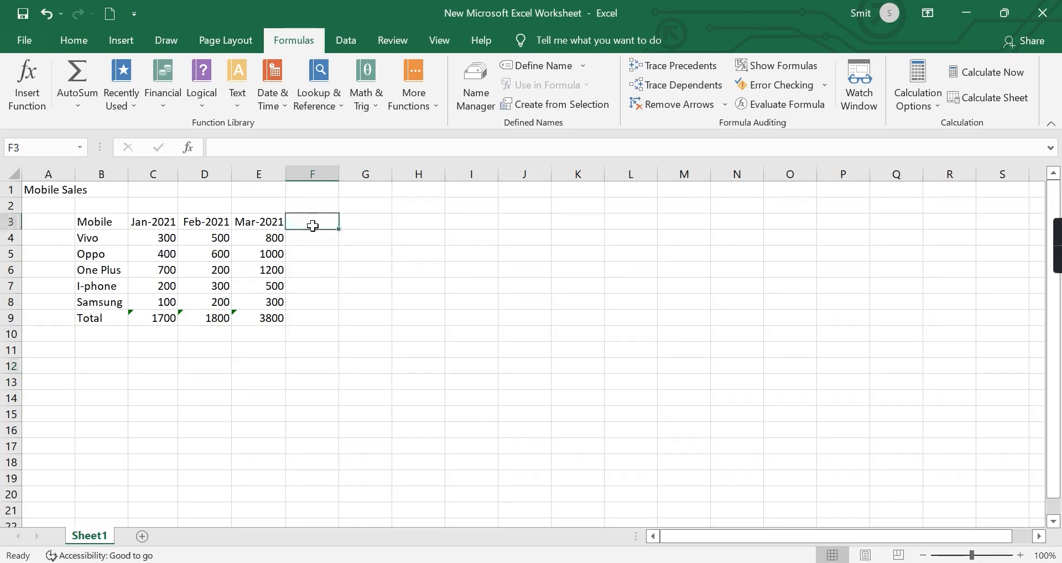
{"action": "type", "text": "Tot"}
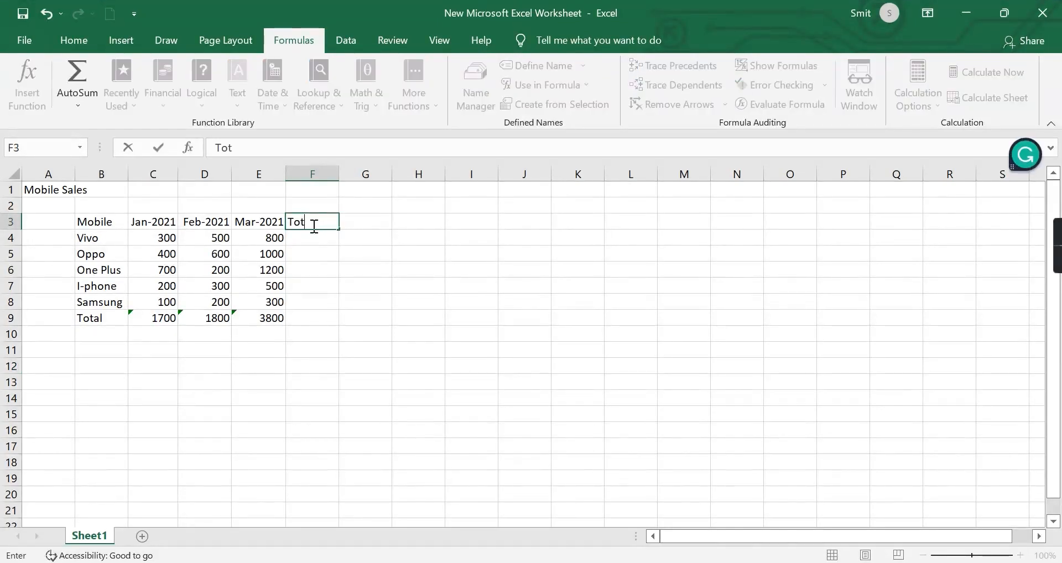
{"action": "type", "text": "al"}
{"action": "key", "text": "Return"}
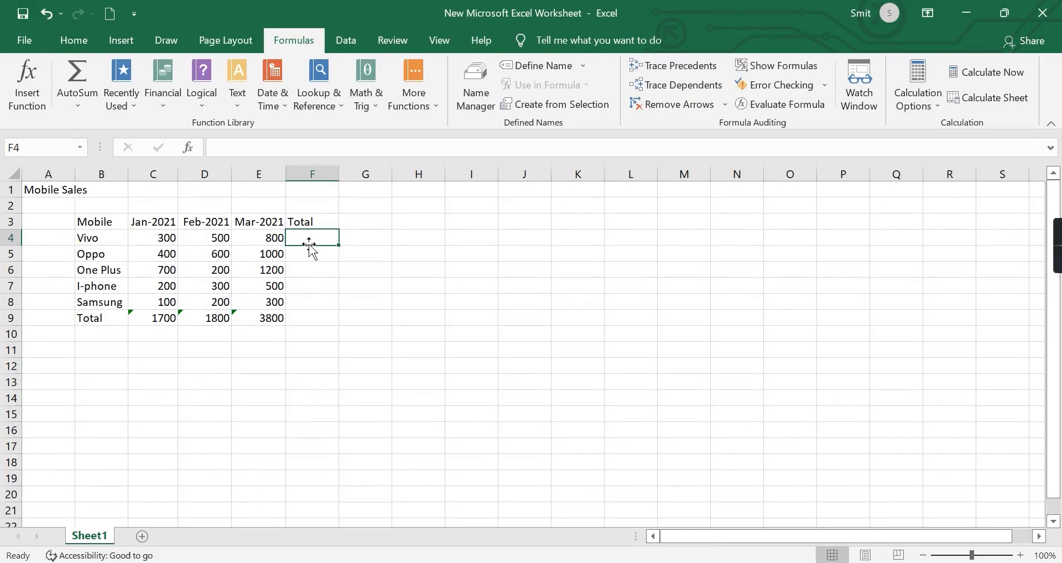
- Total the Vivo sales across the three months in F4 with =SUM(C4:E4), picking the range from the Vivo row
{"action": "type", "text": "=S"}
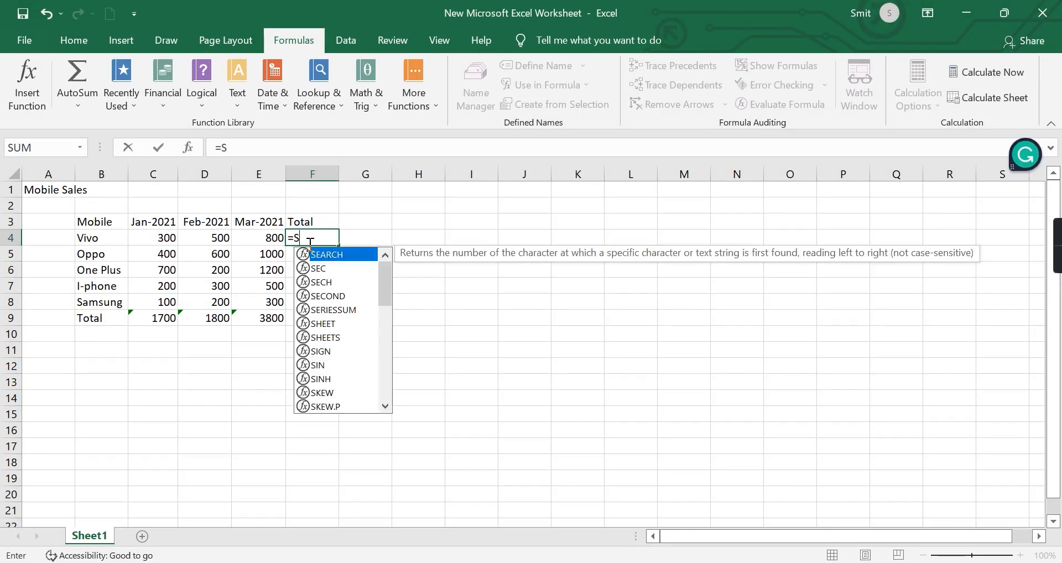
{"action": "type", "text": "UM("}
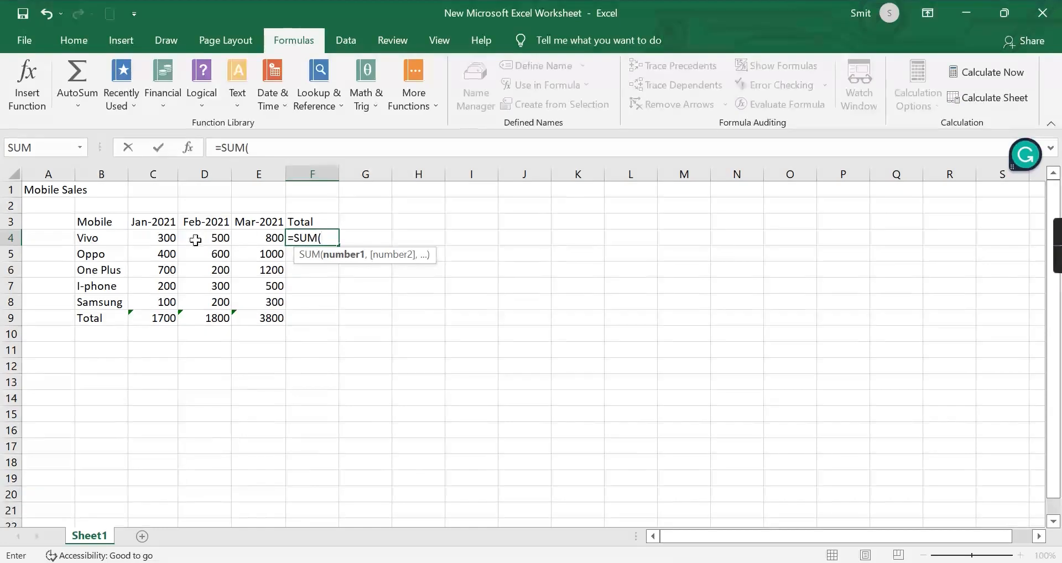
{"action": "left_click_drag", "start_coordinate": [156, 237], "coordinate": [260, 235]}
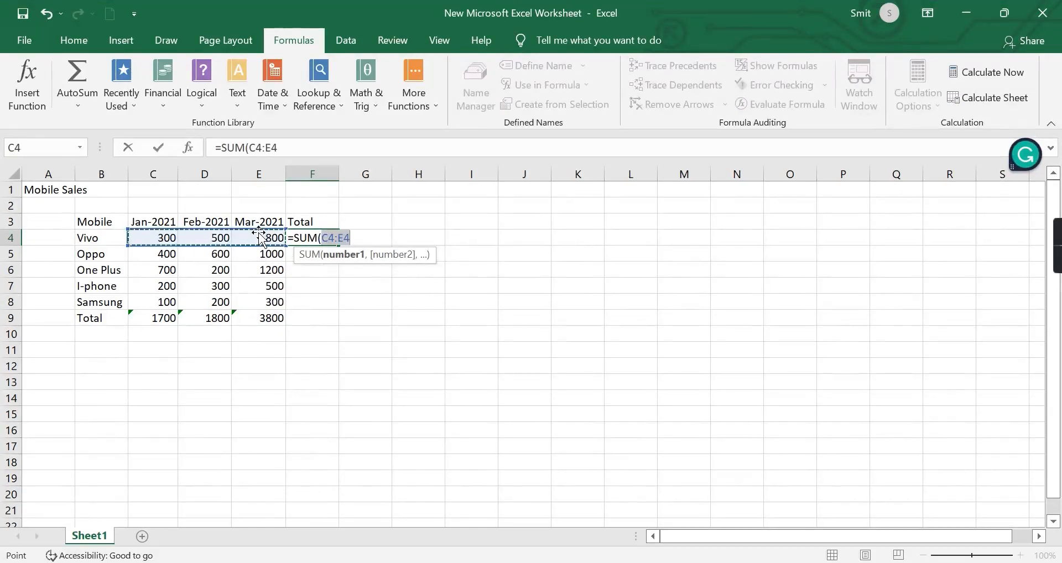
{"action": "type", "text": ")"}
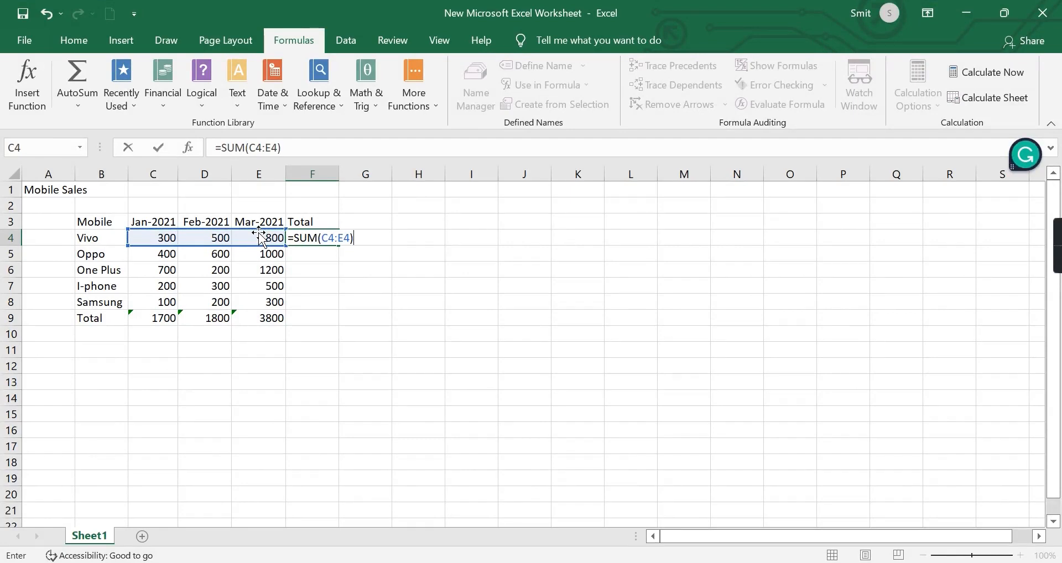
{"action": "key", "text": "Return"}
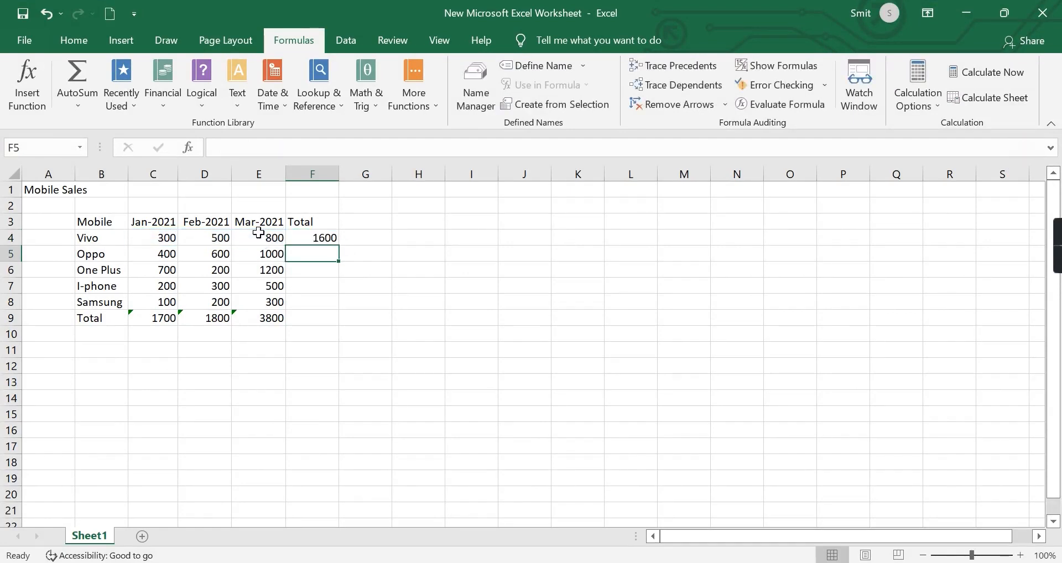
{"action": "left_click", "coordinate": [480, 287]}
- Copy the Vivo total formula from F4 into the Oppo total cell F5
{"action": "left_click", "coordinate": [315, 242]}
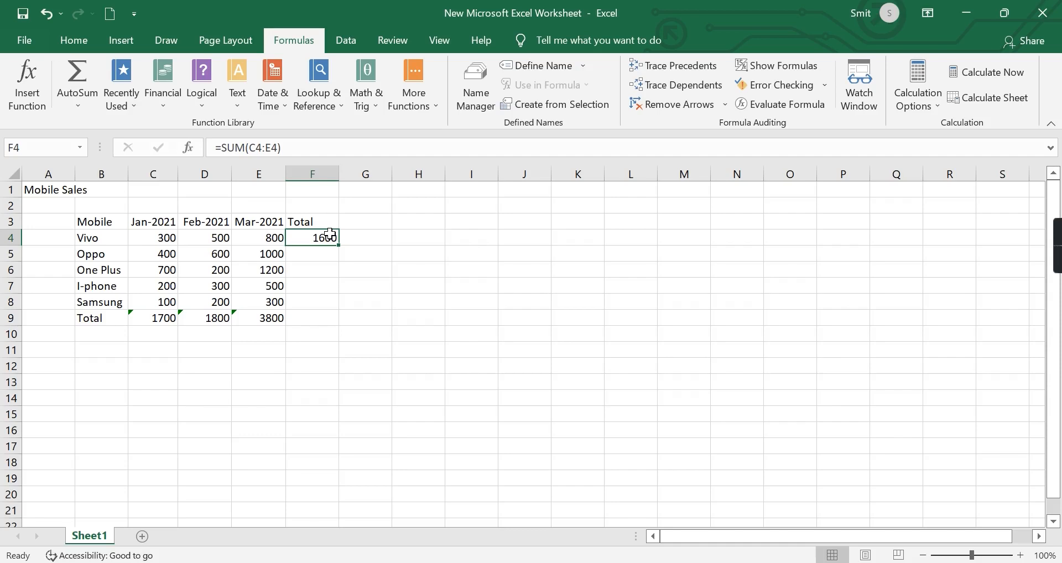
{"action": "key", "text": "ctrl+c"}
{"action": "left_click", "coordinate": [302, 256]}
{"action": "key", "text": "ctrl+v"}
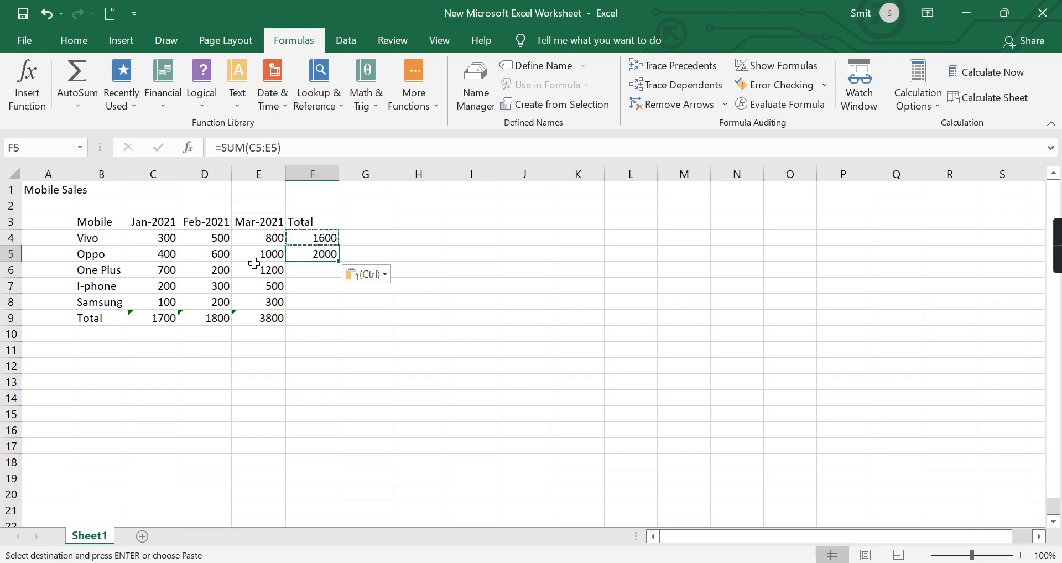
- Copy the Oppo total formula from F5 into F6:F8 to total One Plus, I-phone and Samsung
{"action": "key", "text": "ctrl+c"}
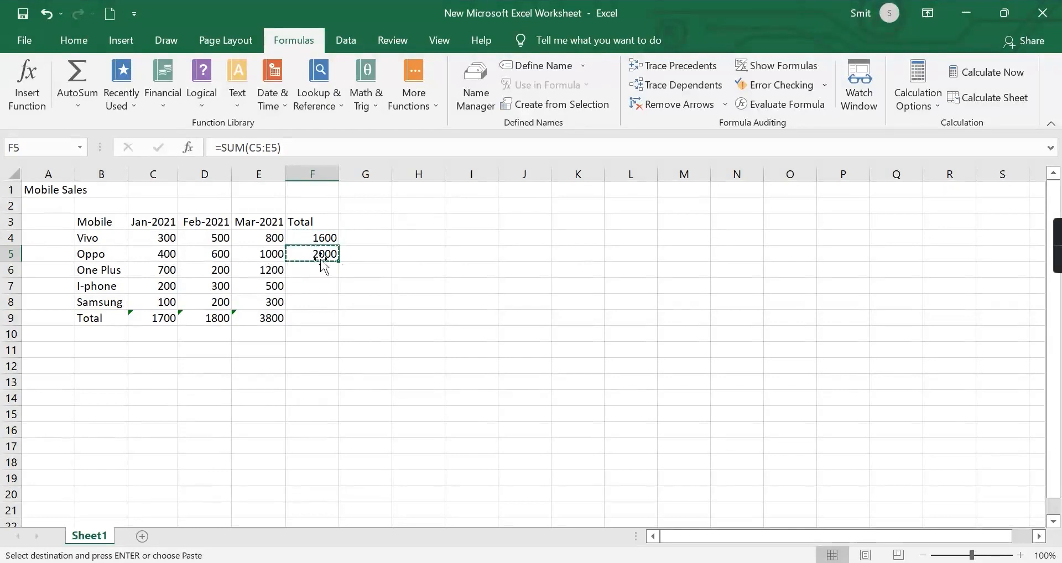
{"action": "left_click", "coordinate": [304, 271]}
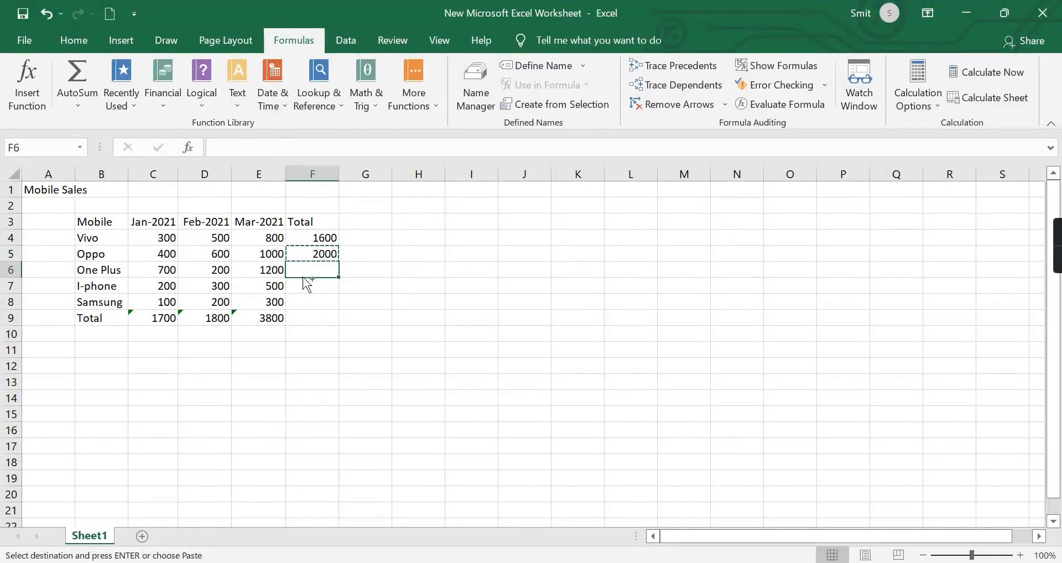
{"action": "key", "text": "ctrl+v"}
{"action": "left_click", "coordinate": [470, 220]}
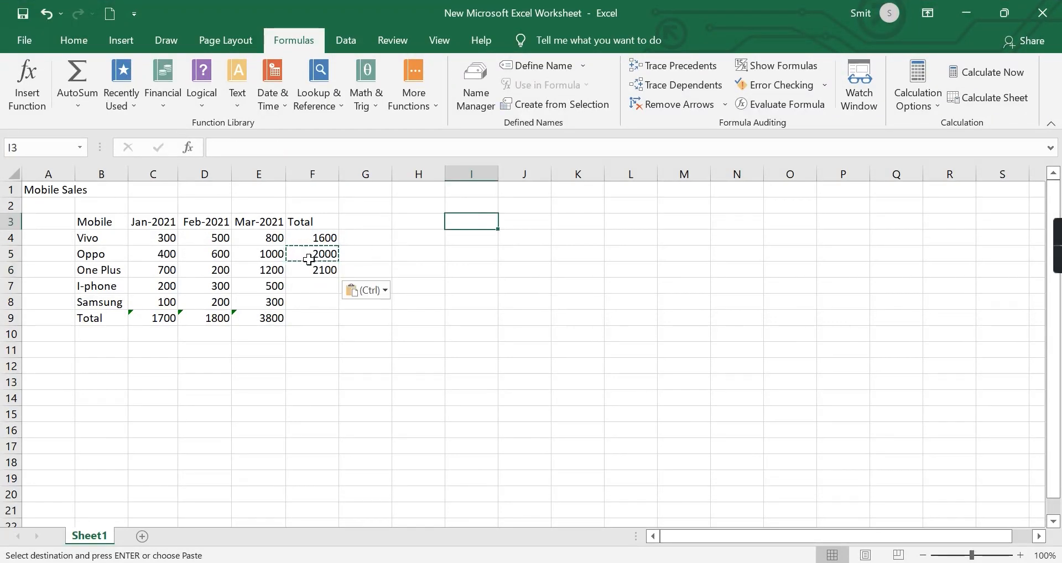
{"action": "left_click_drag", "start_coordinate": [302, 284], "coordinate": [303, 302]}
{"action": "key", "text": "ctrl+v"}
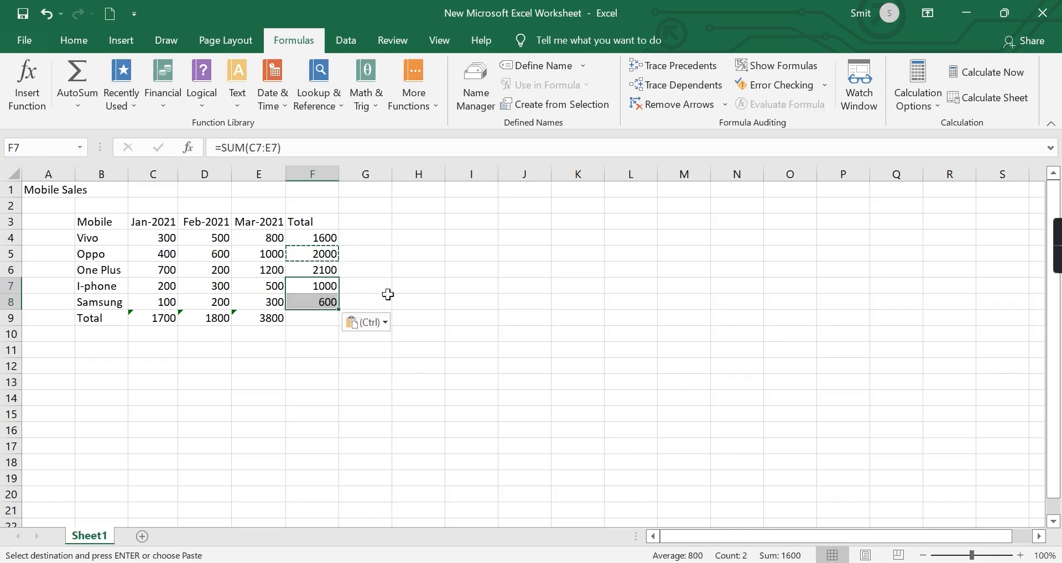
{"action": "left_click", "coordinate": [493, 278]}
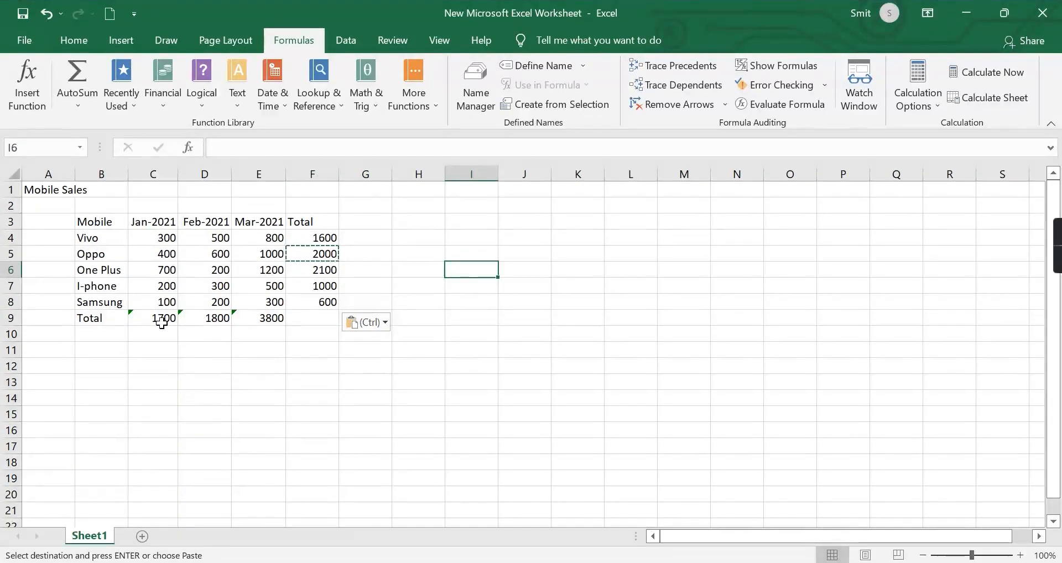
- Clear the Feb-2021 and Mar-2021 totals from D9:E9 and select the Jan-2021 total in C9
{"action": "left_click_drag", "start_coordinate": [162, 323], "coordinate": [269, 317]}
{"action": "left_click", "coordinate": [227, 336]}
{"action": "key", "text": "Delete"}
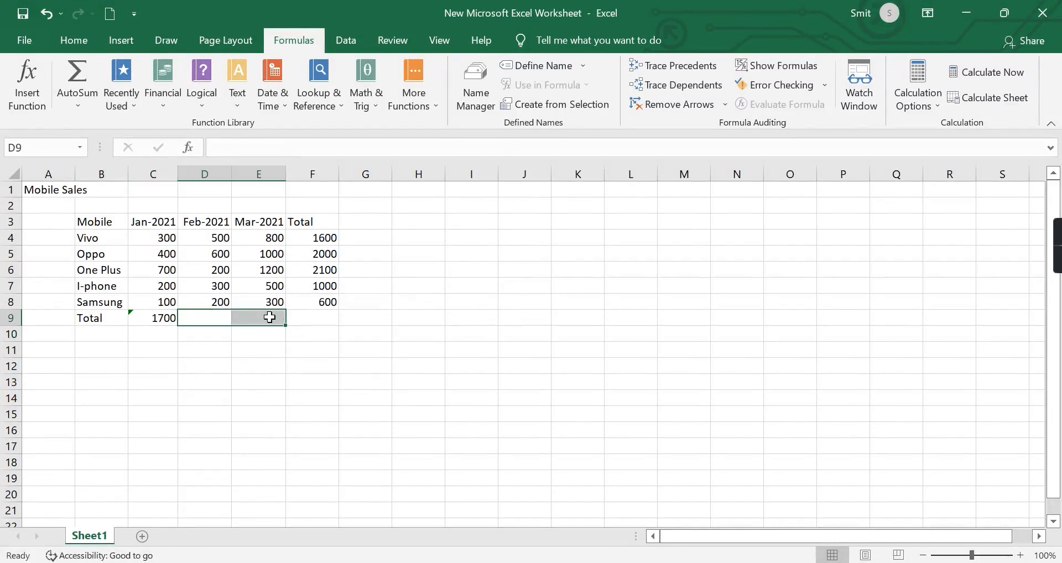
{"action": "left_click", "coordinate": [253, 395]}
{"action": "left_click", "coordinate": [159, 321]}
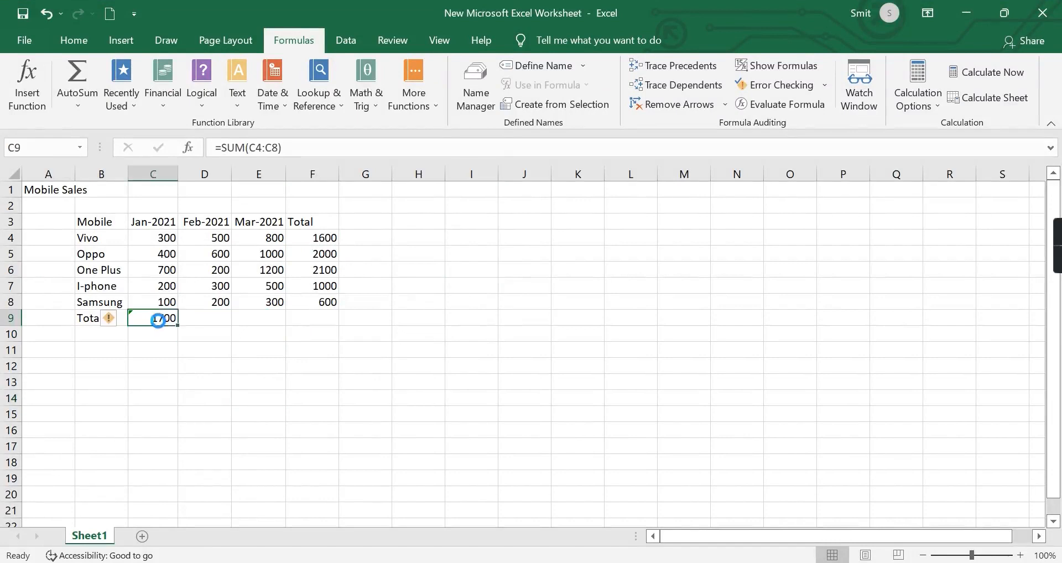
- Copy the Jan-2021 total formula from C9 into D9:E9 to total Feb-2021 and Mar-2021
{"action": "key", "text": "ctrl+c"}
{"action": "left_click_drag", "start_coordinate": [200, 319], "coordinate": [260, 317]}
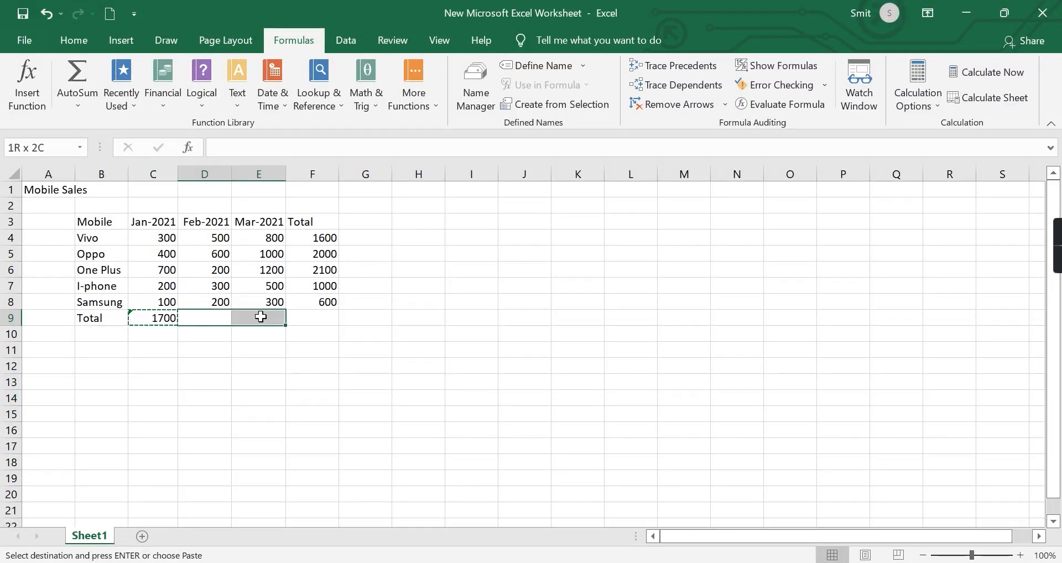
{"action": "key", "text": "ctrl+v"}
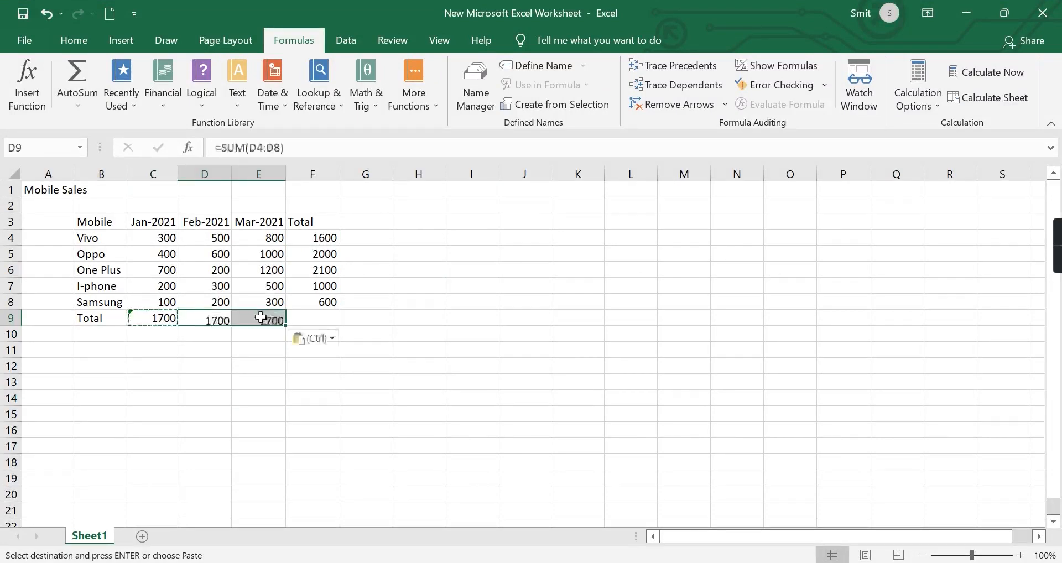
{"action": "left_click", "coordinate": [284, 368]}
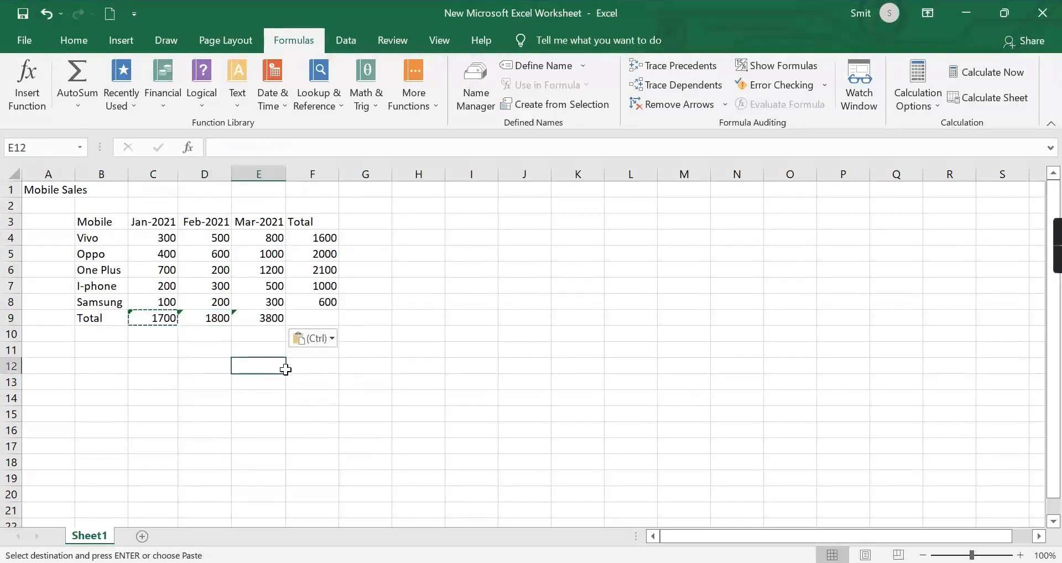
- Copy the C9 total formula over D9:E9 once more and cancel the copy selection
{"action": "left_click", "coordinate": [154, 323]}
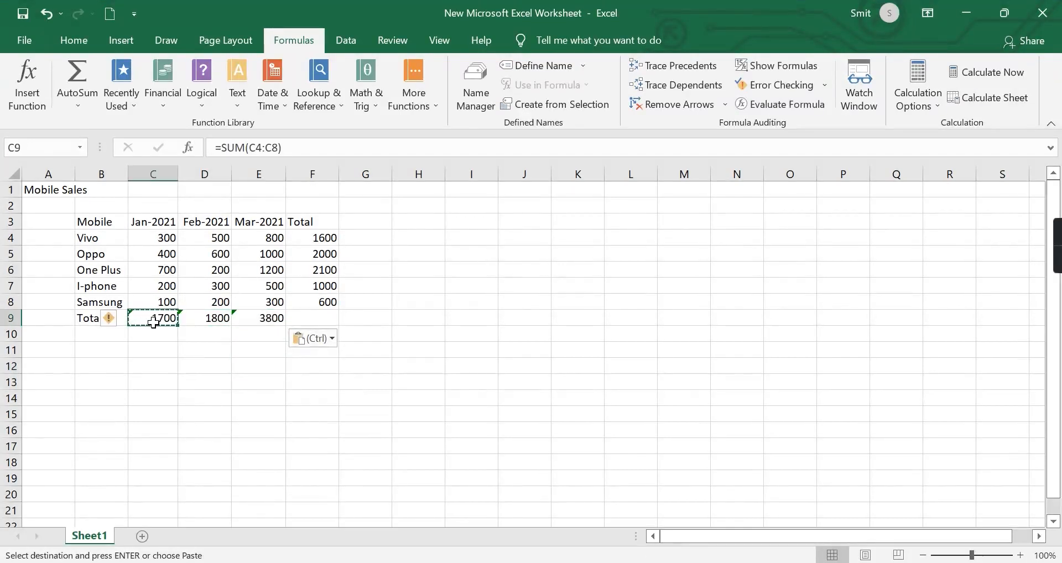
{"action": "key", "text": "ctrl+c"}
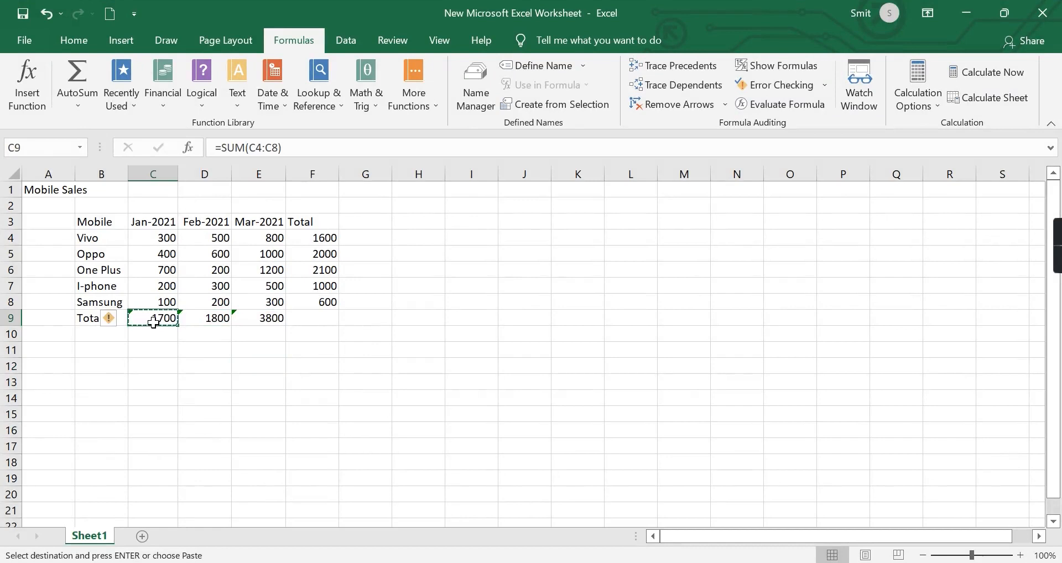
{"action": "left_click_drag", "start_coordinate": [196, 321], "coordinate": [260, 319]}
{"action": "key", "text": "ctrl+v"}
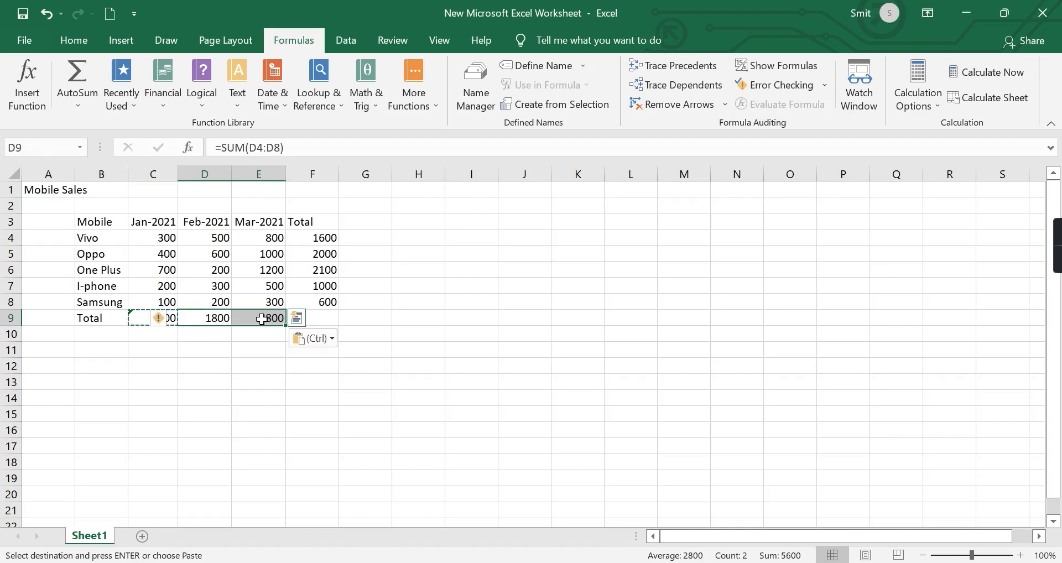
{"action": "left_click", "coordinate": [258, 364]}
{"action": "left_click", "coordinate": [215, 364]}
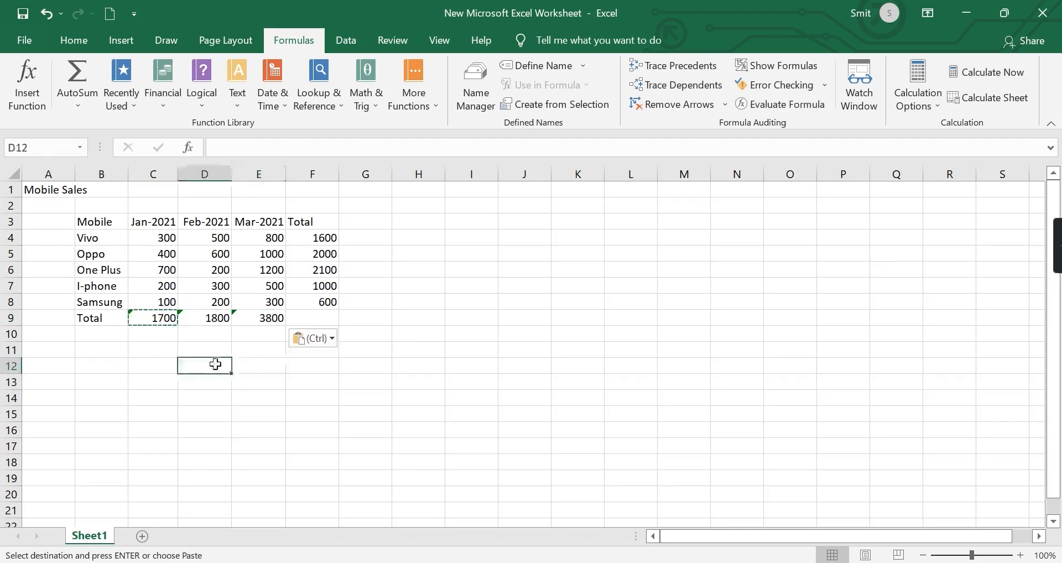
{"action": "key", "text": "Escape"}
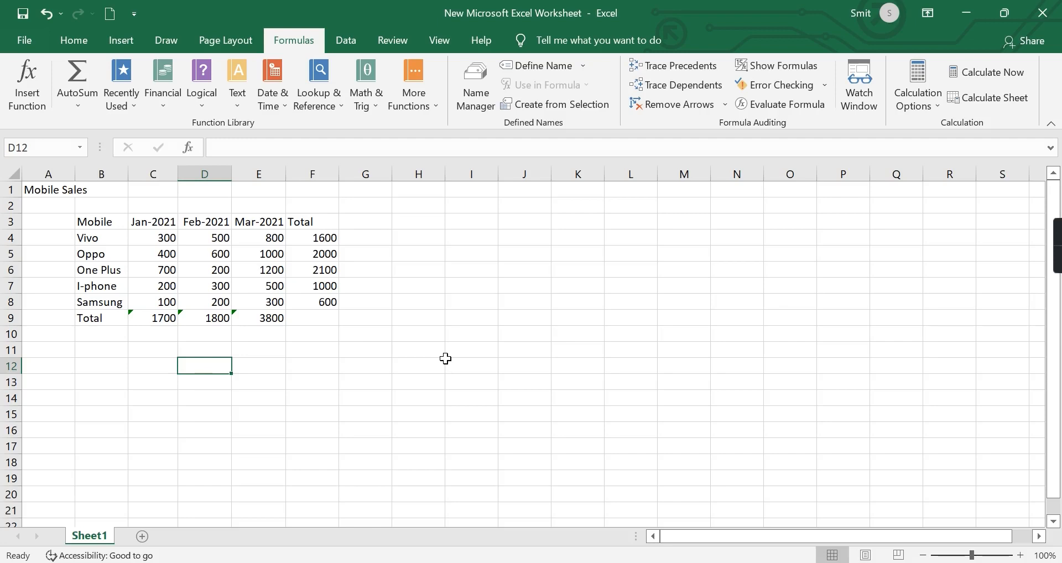
- Clear the monthly totals in D9:E9 and the Oppo to Samsung totals in F5:F8
{"action": "left_click", "coordinate": [304, 241]}
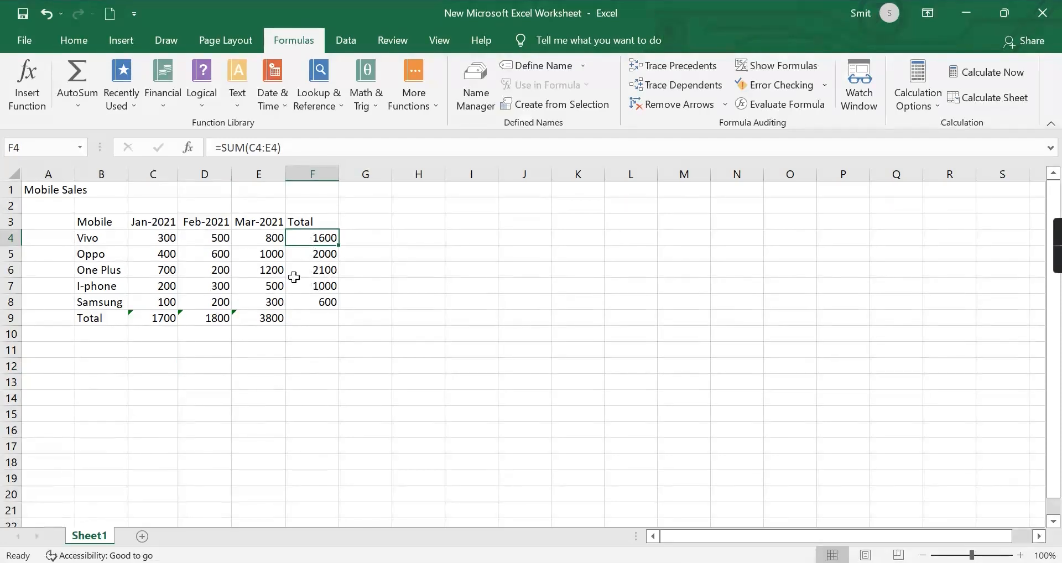
{"action": "left_click_drag", "start_coordinate": [193, 324], "coordinate": [250, 313]}
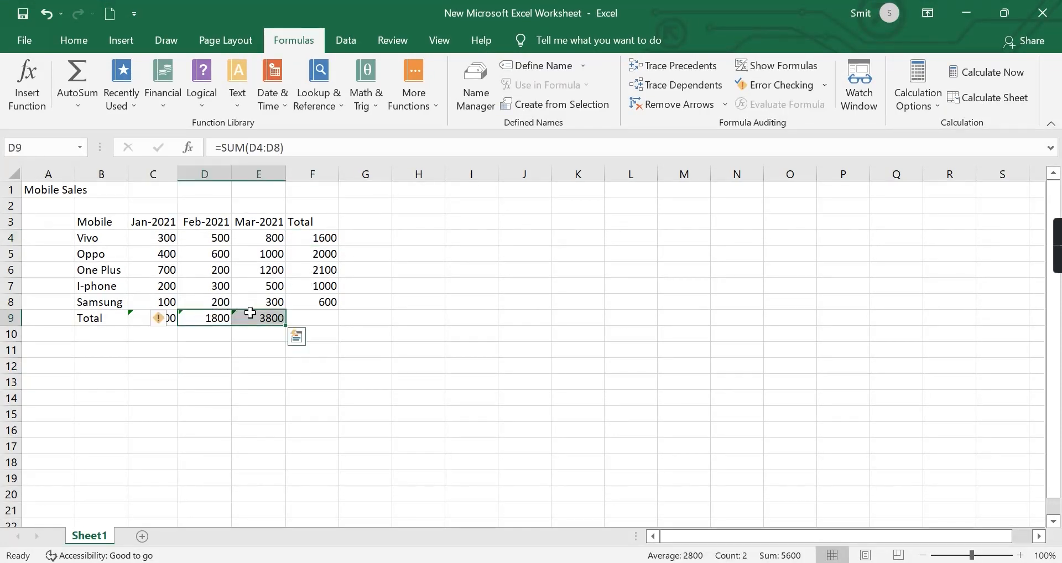
{"action": "key", "text": "Delete"}
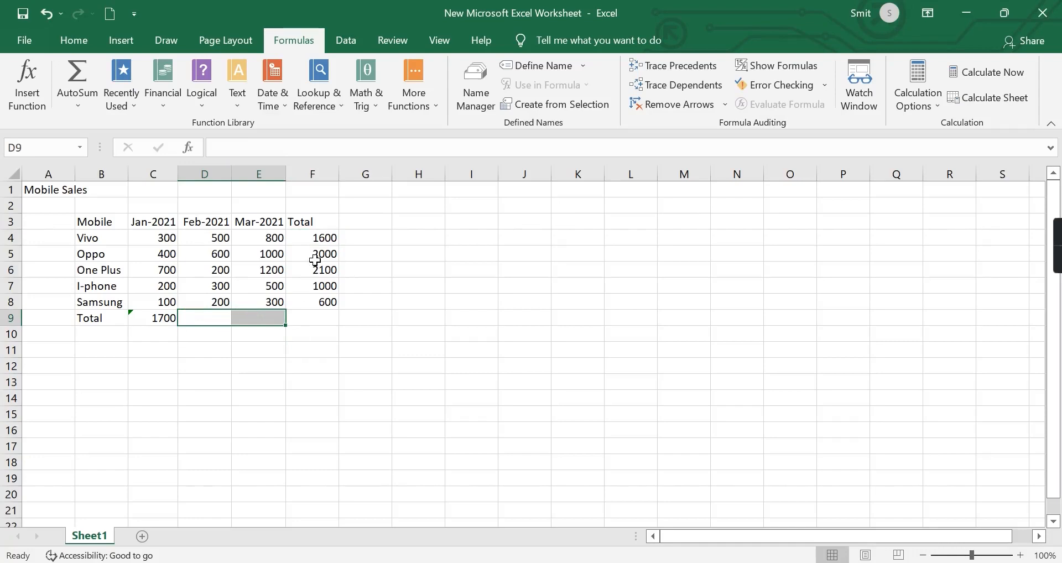
{"action": "left_click_drag", "start_coordinate": [320, 256], "coordinate": [321, 301]}
{"action": "key", "text": "Delete"}
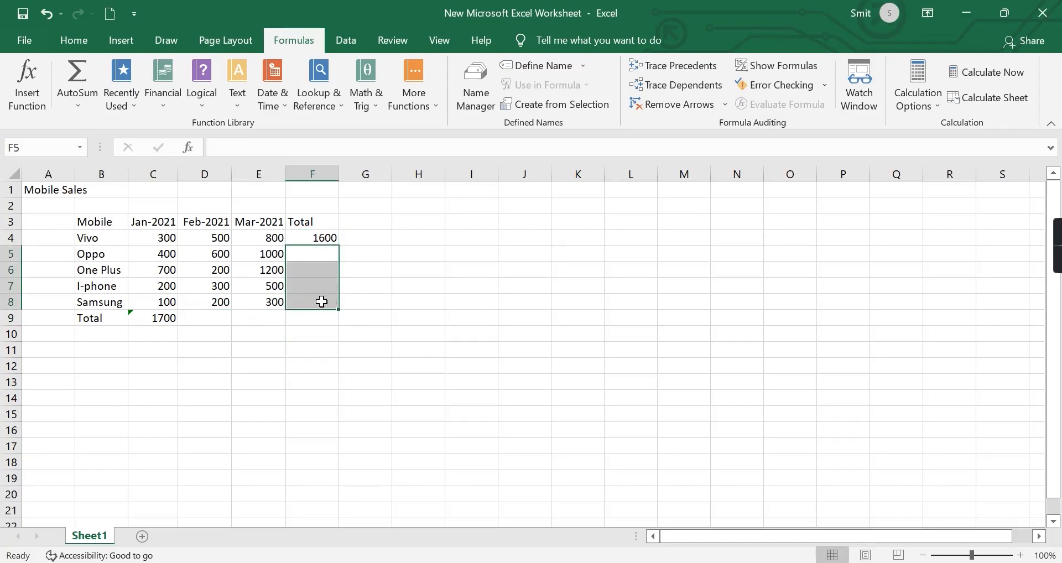
{"action": "left_click", "coordinate": [193, 396]}
- Autofill the Jan-2021 total formula from C9 into the Feb-2021 total cell D9
{"action": "left_click", "coordinate": [143, 317]}
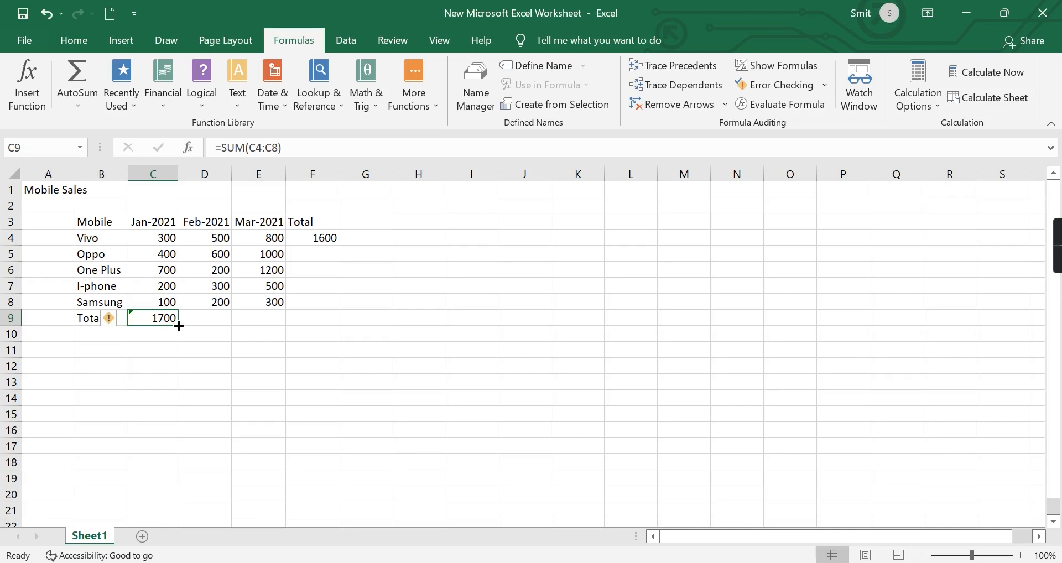
{"action": "mouse_move", "coordinate": [178, 326]}
{"action": "left_mouse_down"}
{"action": "mouse_move", "coordinate": [205, 320]}
{"action": "mouse_move", "coordinate": [178, 325]}
{"action": "left_mouse_up"}
{"action": "left_click_drag", "start_coordinate": [178, 325], "coordinate": [188, 324]}
{"action": "left_click_drag", "start_coordinate": [176, 324], "coordinate": [210, 328]}
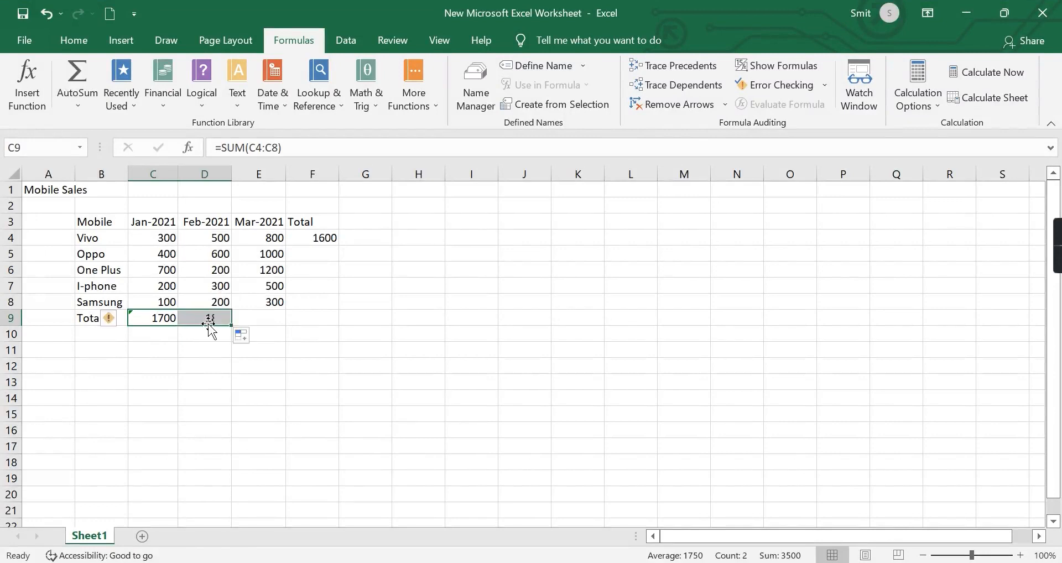
{"action": "left_click", "coordinate": [216, 350]}
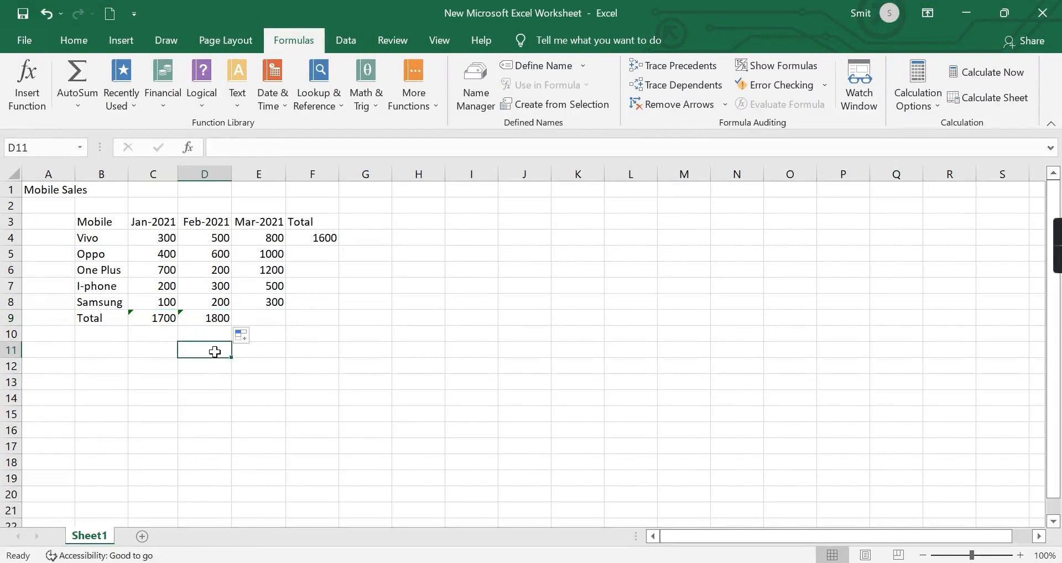
- Autofill the Feb-2021 total formula from D9 across E9:F9 for the Mar-2021 and grand totals
{"action": "left_click", "coordinate": [220, 322]}
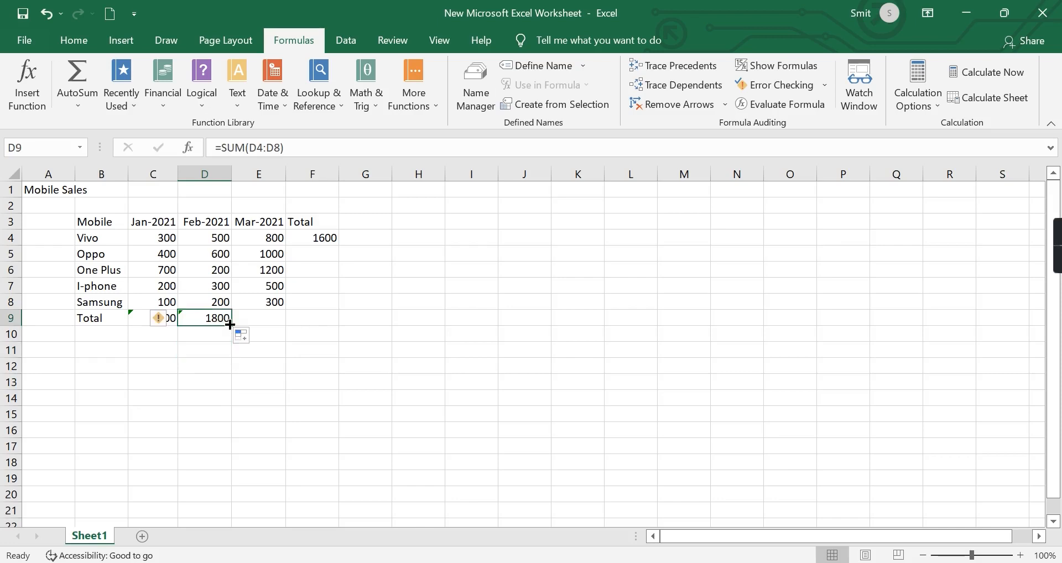
{"action": "left_click_drag", "start_coordinate": [230, 324], "coordinate": [252, 325]}
{"action": "left_click", "coordinate": [300, 362]}
{"action": "left_click", "coordinate": [219, 317]}
{"action": "left_click_drag", "start_coordinate": [233, 325], "coordinate": [315, 333]}
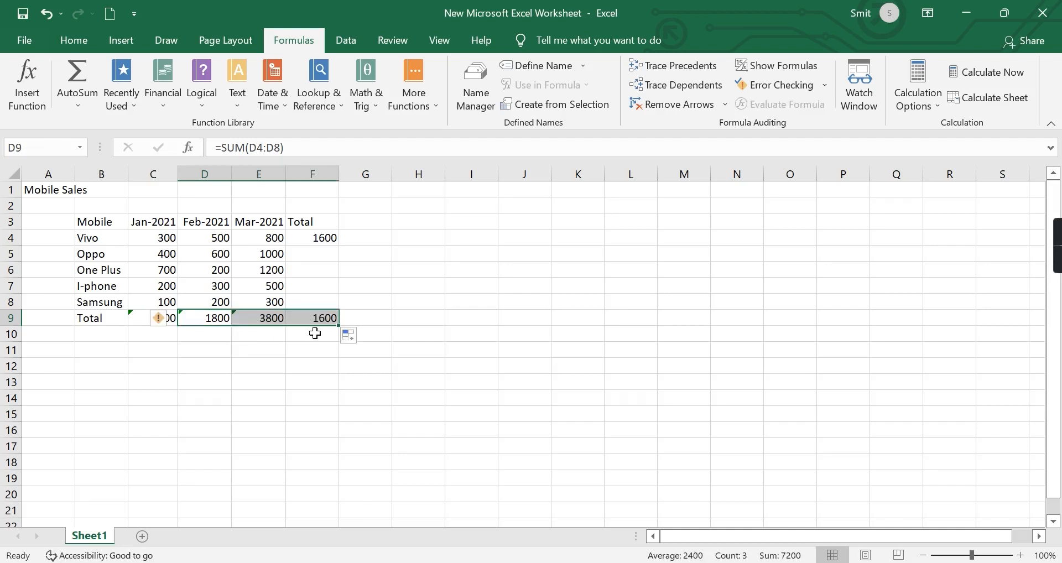
{"action": "left_click", "coordinate": [366, 381]}
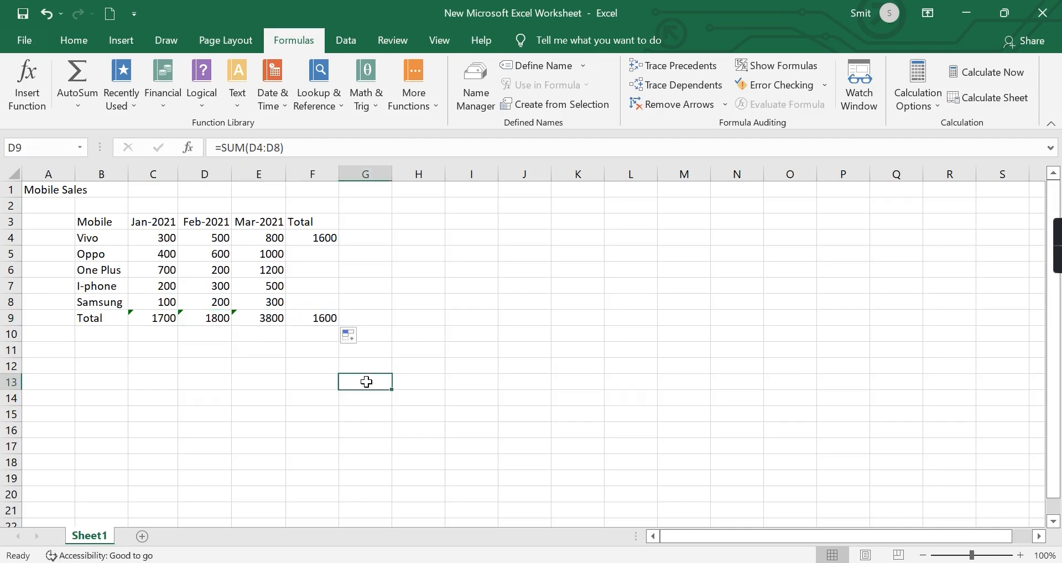
- Autofill the Vivo total formula from F4 down to F8 for the other brands and check the grand total formula in F9
{"action": "left_click", "coordinate": [299, 242]}
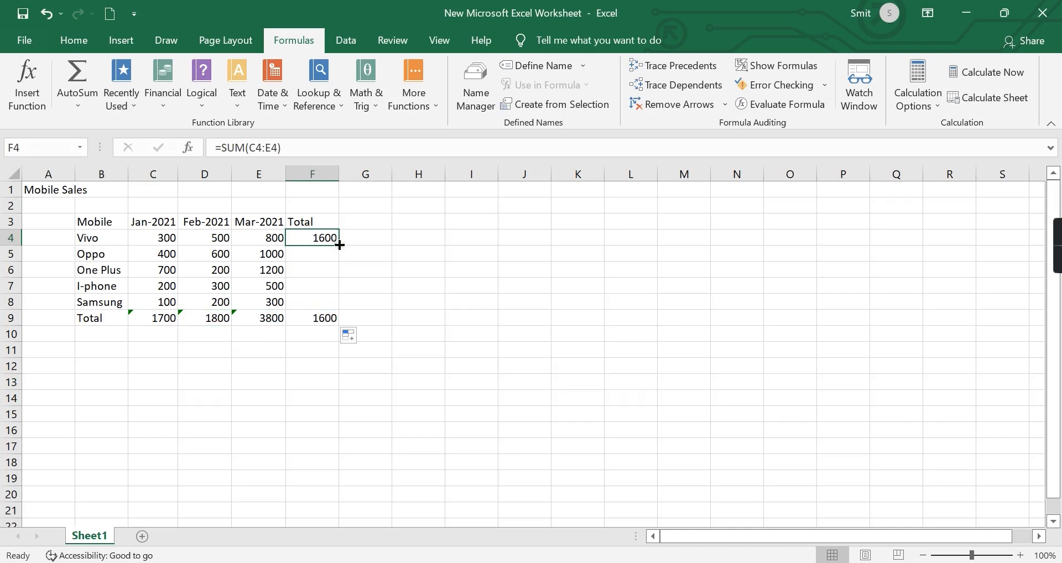
{"action": "left_click_drag", "start_coordinate": [339, 242], "coordinate": [337, 309]}
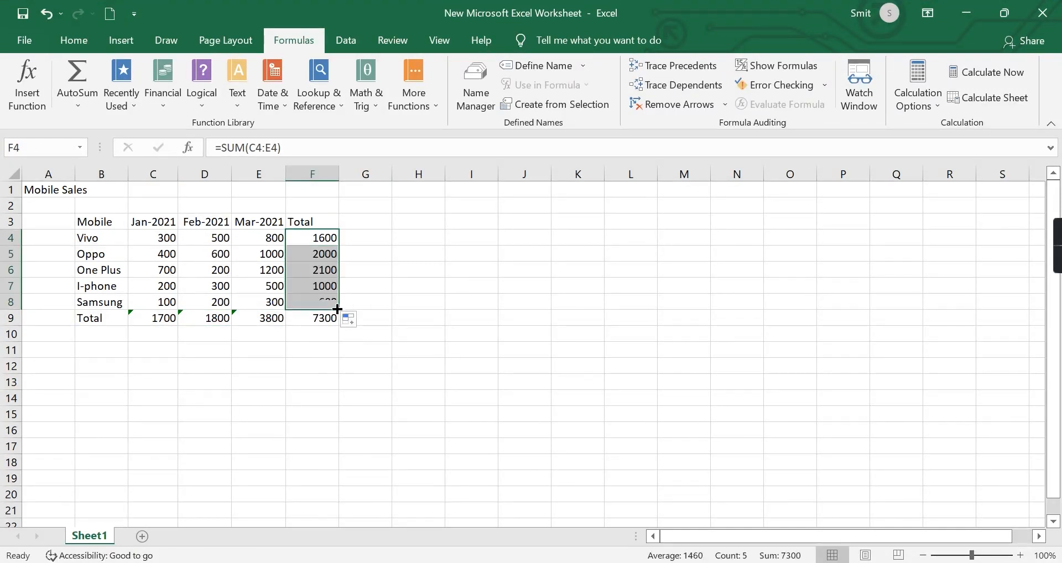
{"action": "left_click", "coordinate": [475, 346]}
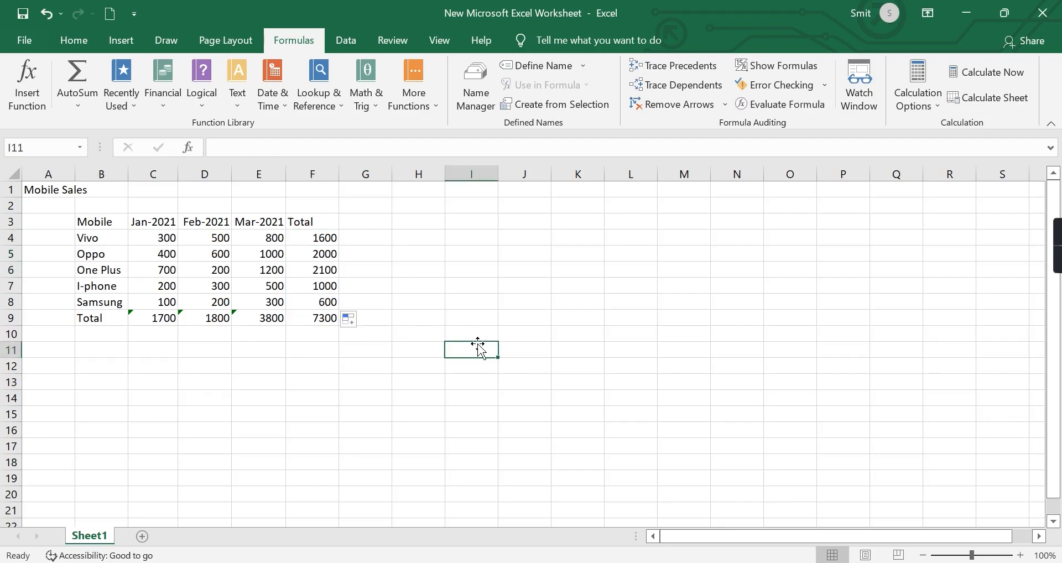
{"action": "left_click", "coordinate": [312, 316]}
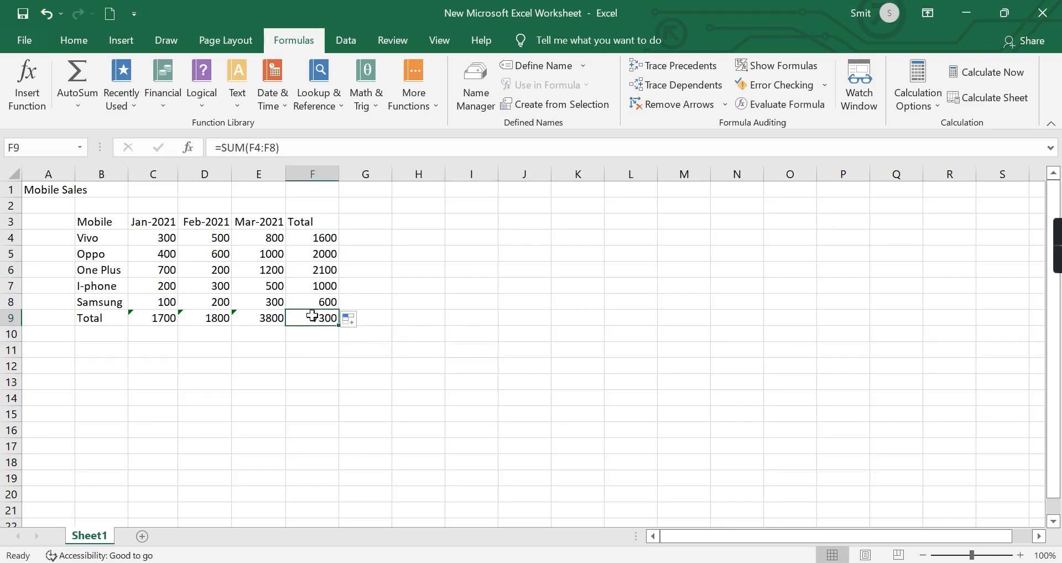
{"action": "left_click", "coordinate": [241, 414]}
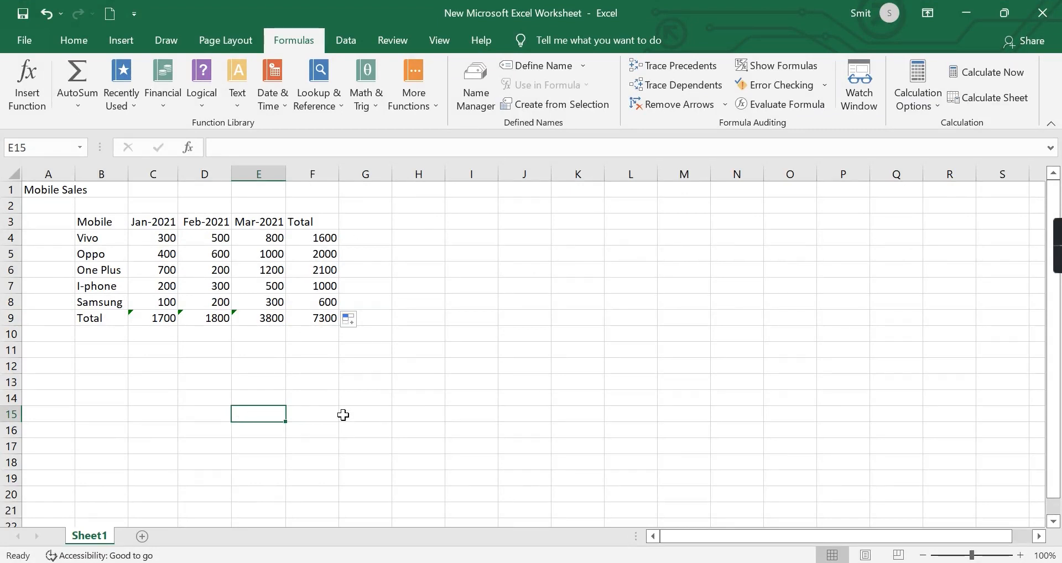
{"action": "left_click", "coordinate": [517, 353]}
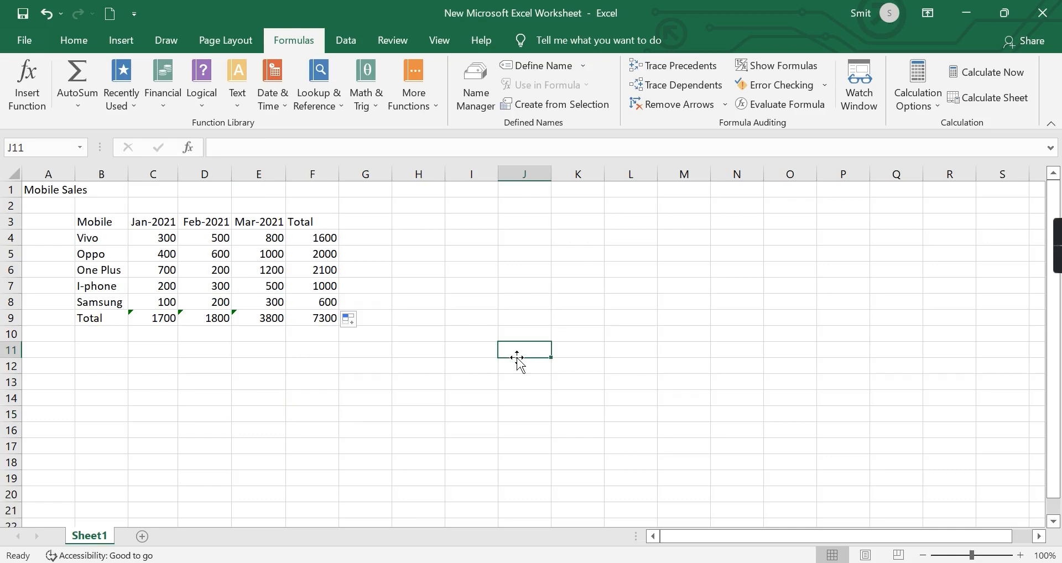